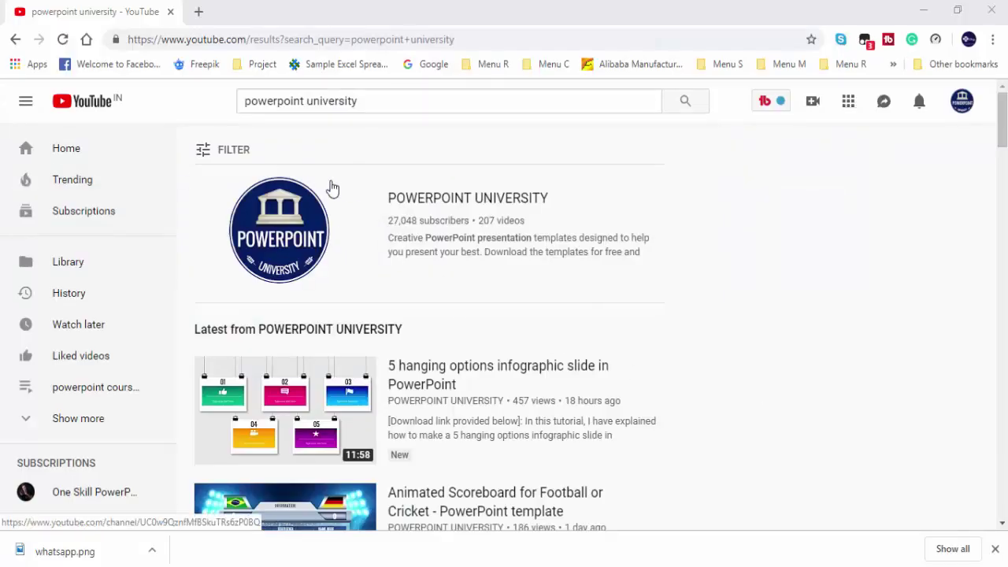
Open the POWERPOINT UNIVERSITY channel from the search results, show its Videos tab, and scroll.
left_click(512, 206)
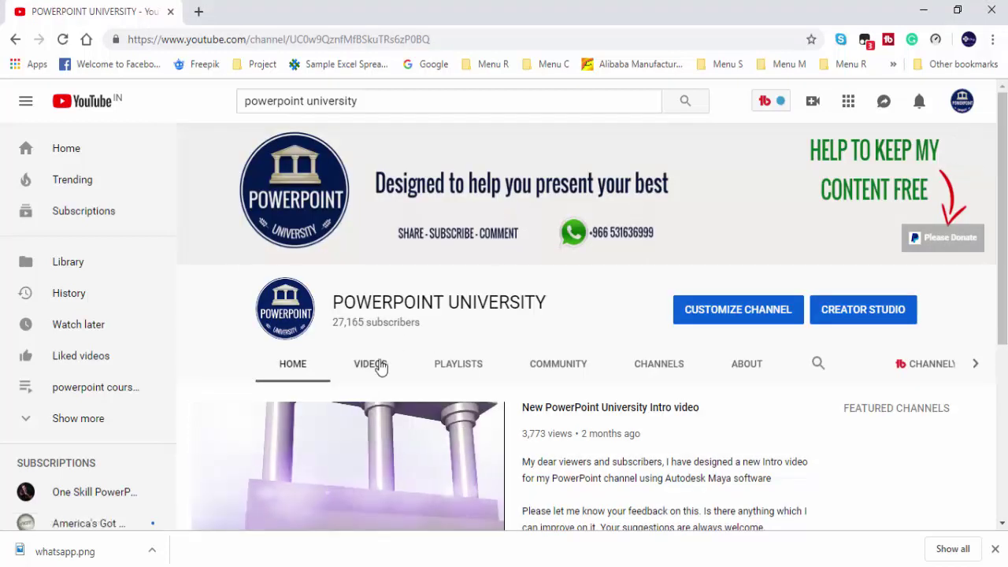
left_click(371, 367)
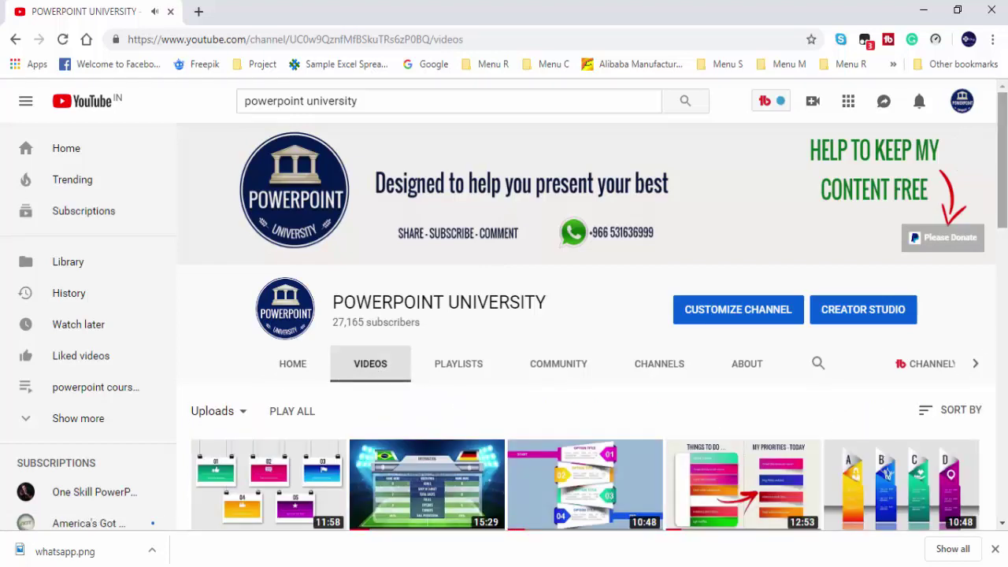
left_click_drag(1003, 205, 1003, 307)
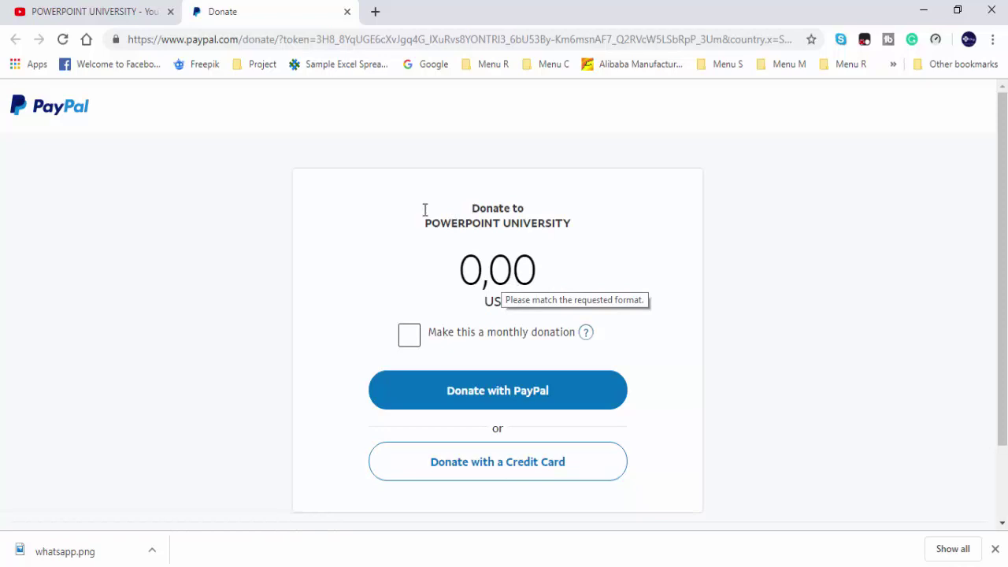
Switch from the PayPal Donate tab back to the YouTube channel tab.
left_click(130, 13)
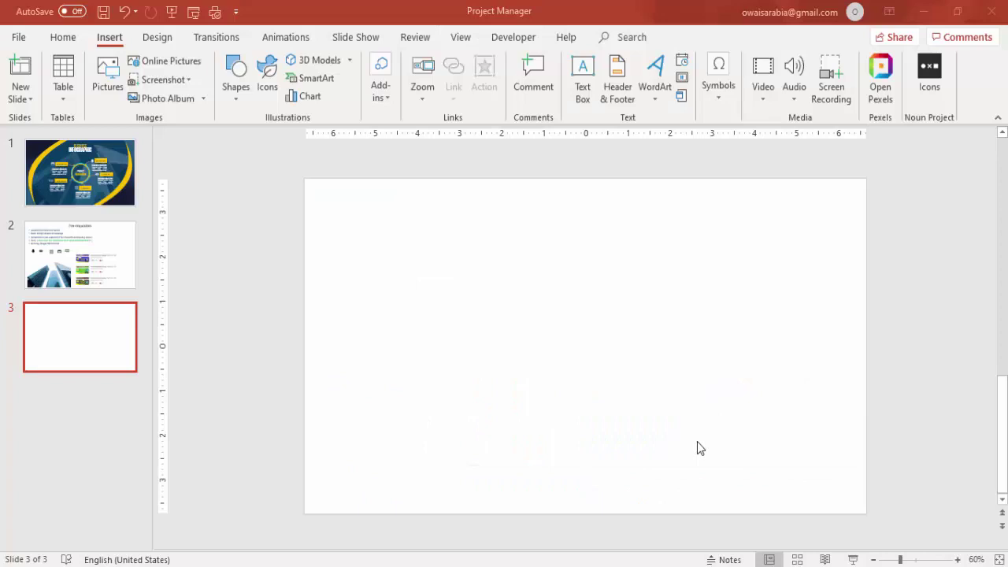
Turn on slide guides and draw an oval sized 2.3 x 2.3 inches.
left_click(468, 40)
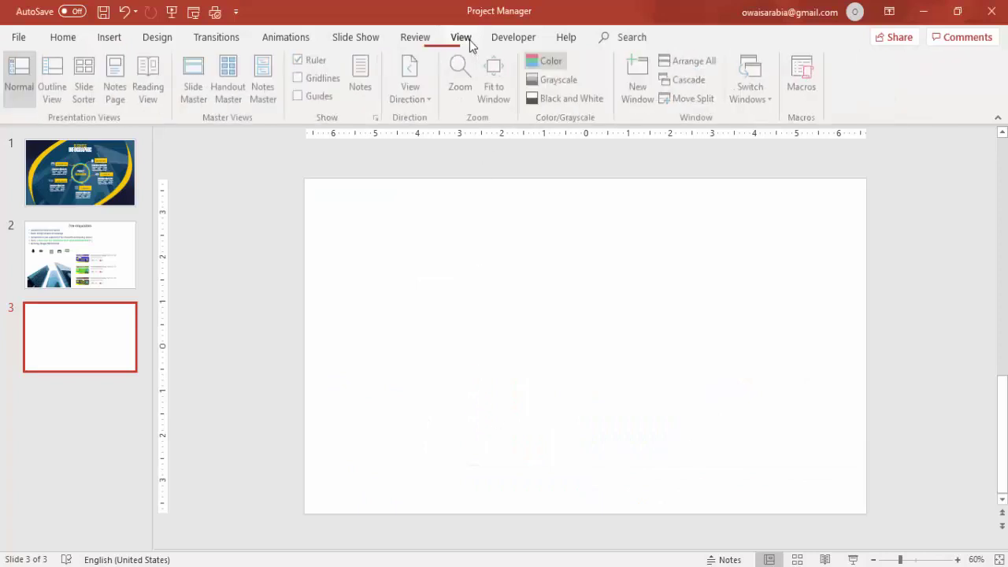
left_click(320, 99)
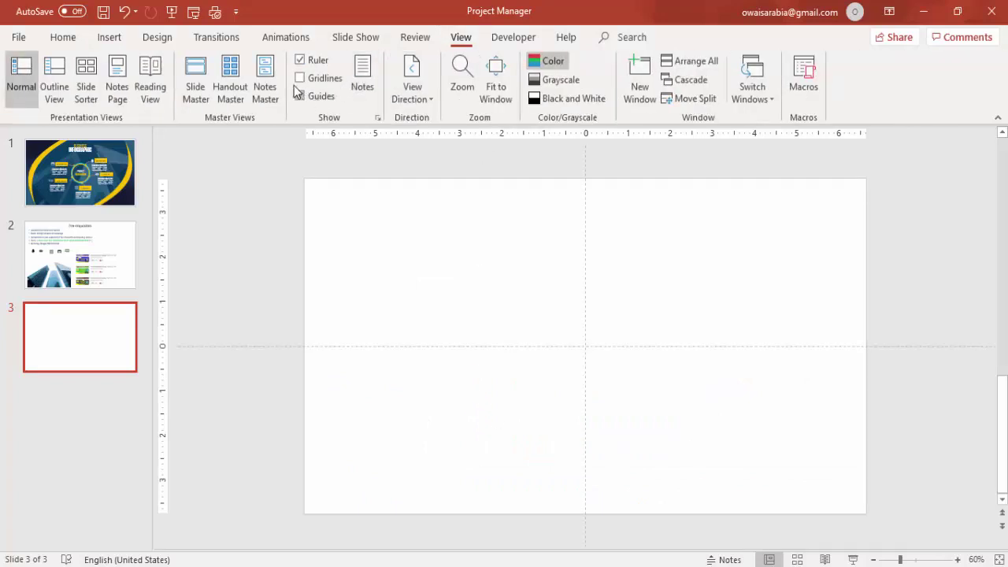
left_click(109, 37)
left_click(234, 87)
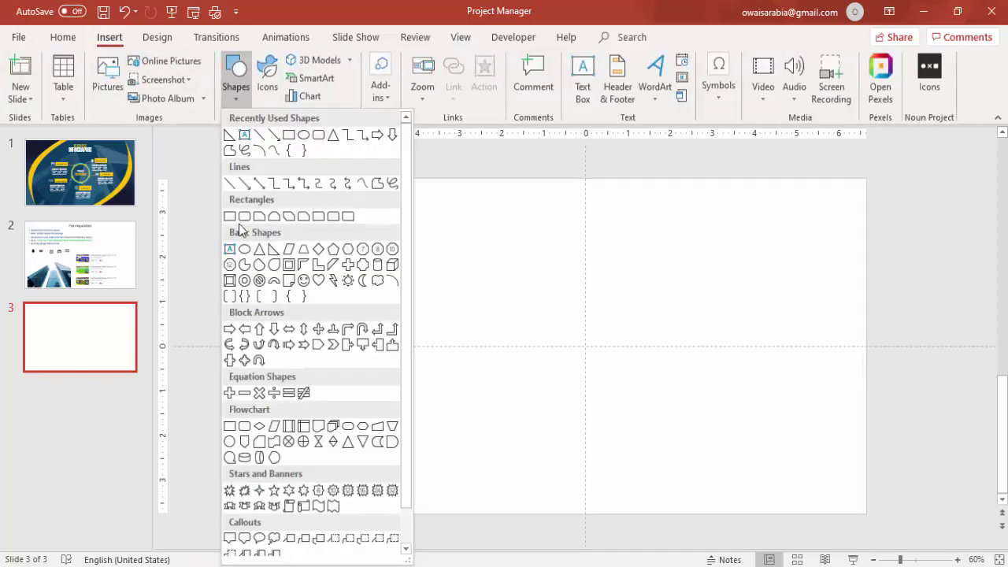
left_click(244, 249)
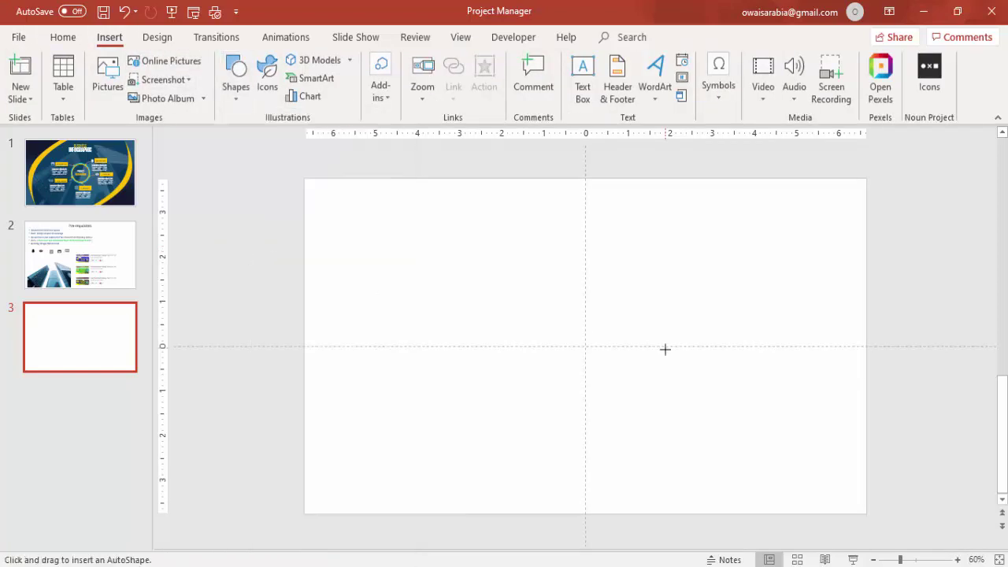
left_click(525, 302)
left_click(897, 68)
type("2")
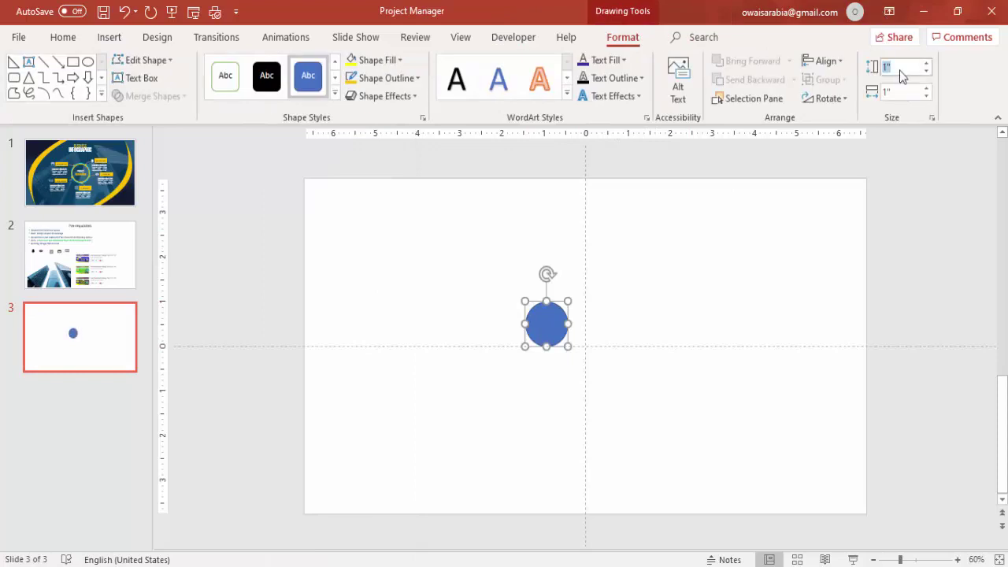
type(".3")
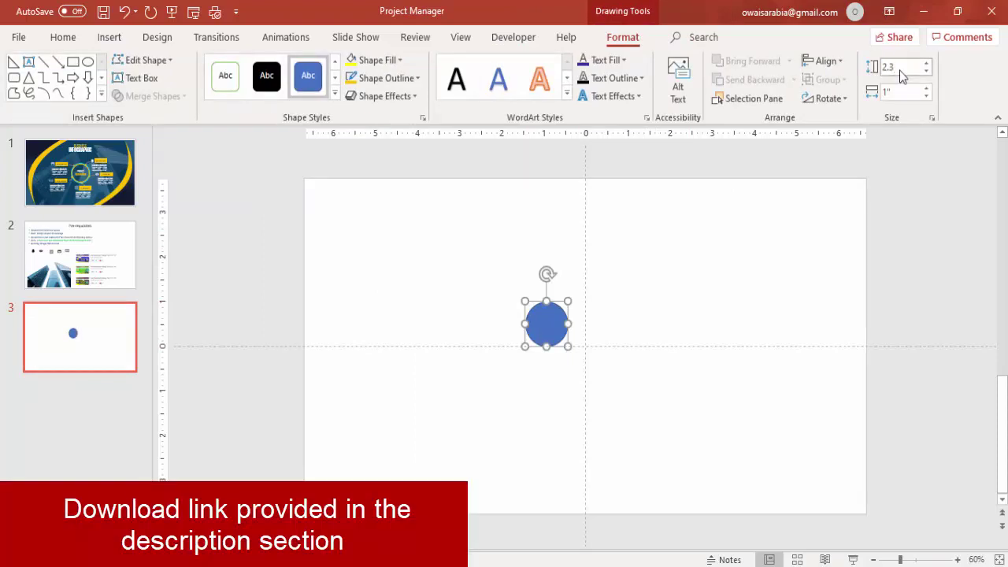
left_click(908, 93)
type("2.")
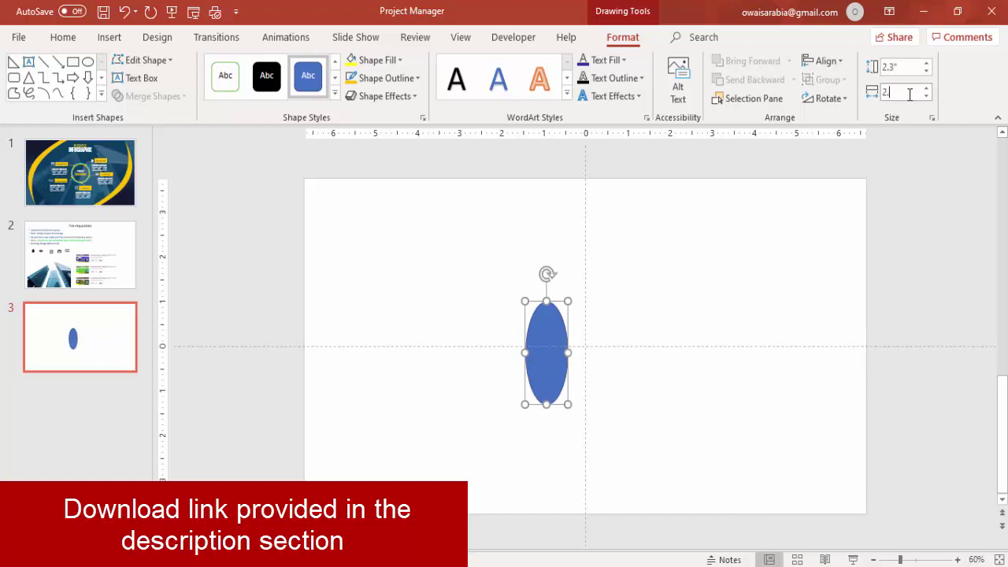
type("3")
key("Return")
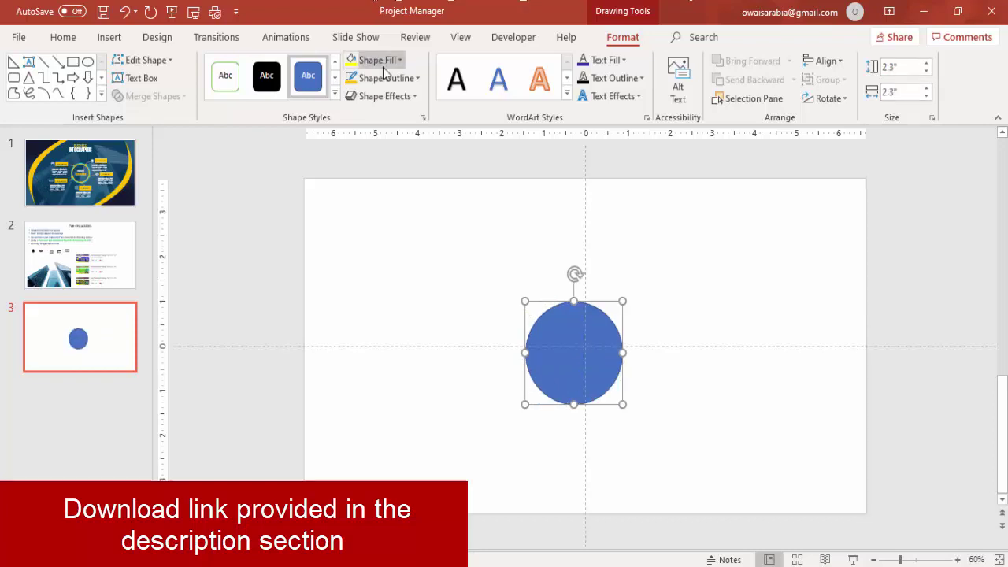
Remove the circle's fill and centre it horizontally and vertically on the slide.
left_click(382, 63)
left_click(386, 230)
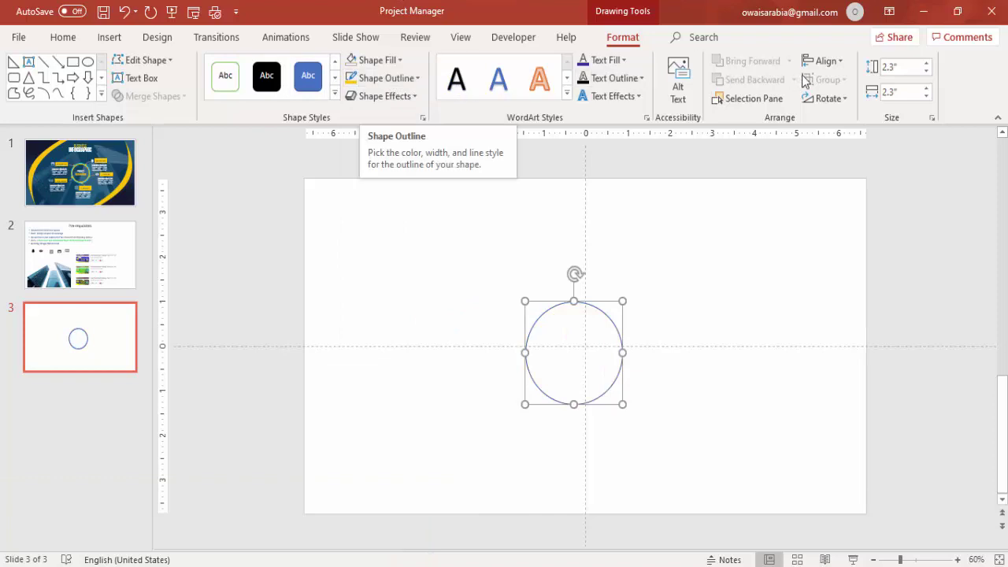
left_click(827, 63)
left_click(858, 96)
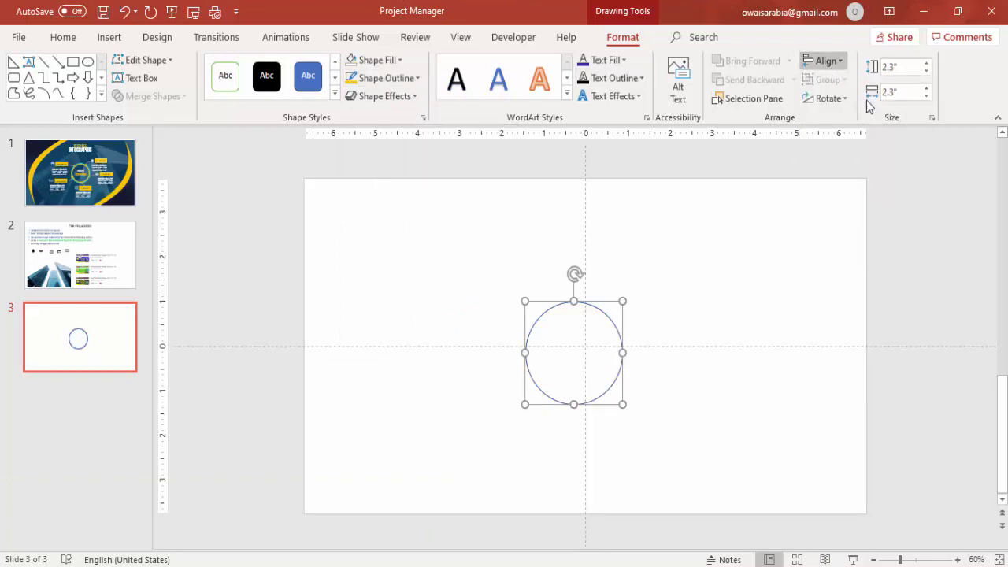
left_click(829, 69)
left_click(864, 159)
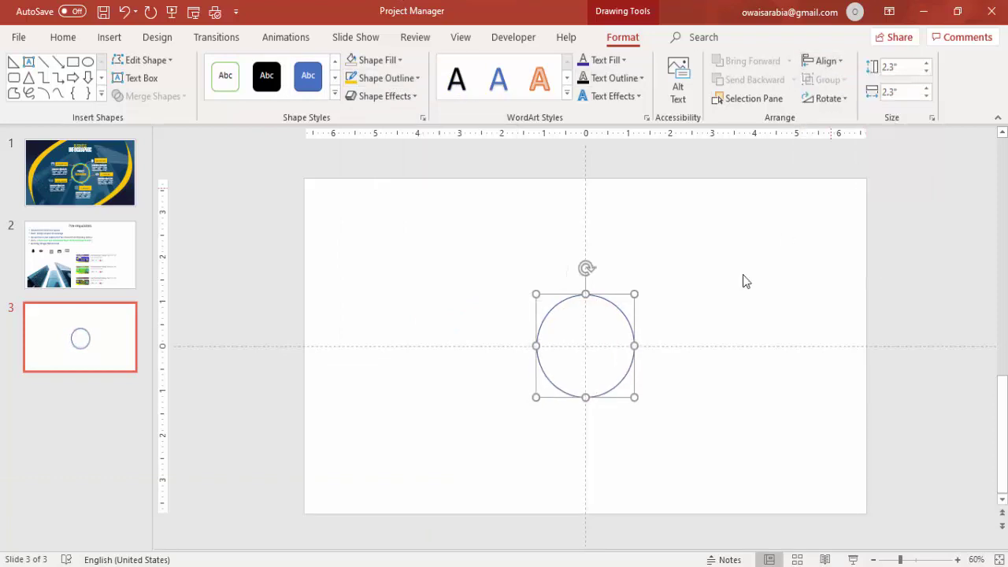
left_click(336, 233)
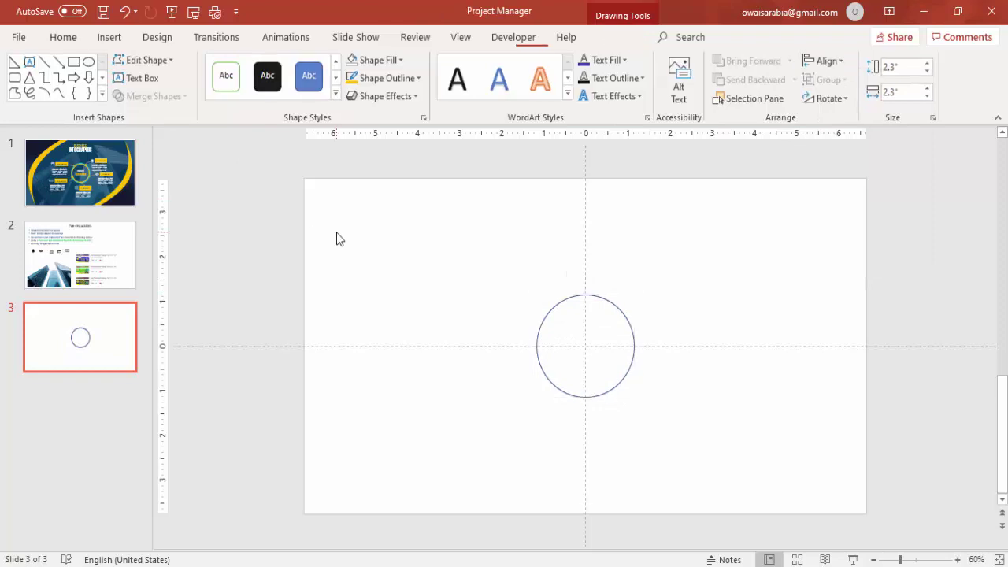
Draw a 0.2 x 0.2-inch circle in the upper-left area of the slide.
left_click(109, 37)
left_click(237, 95)
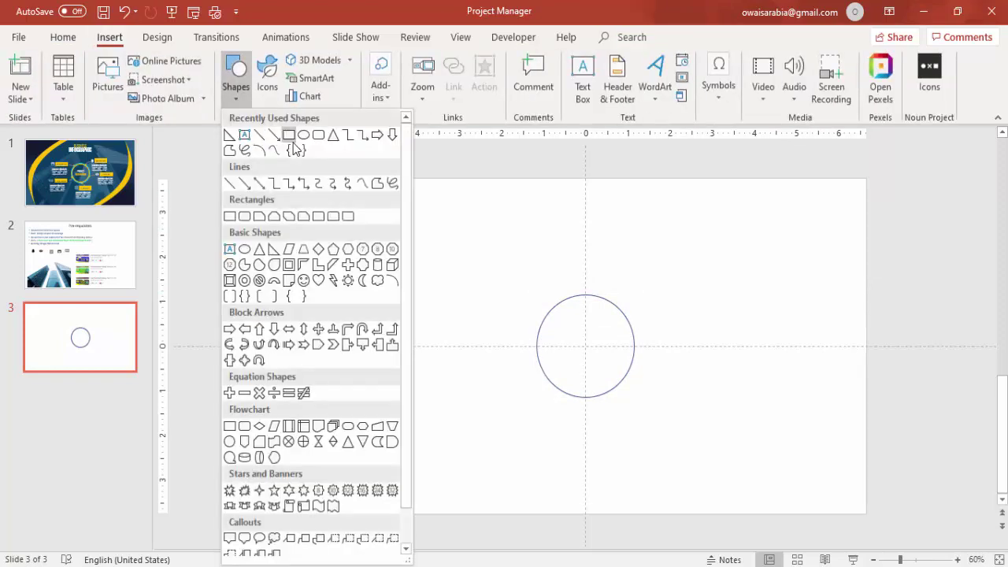
left_click(245, 249)
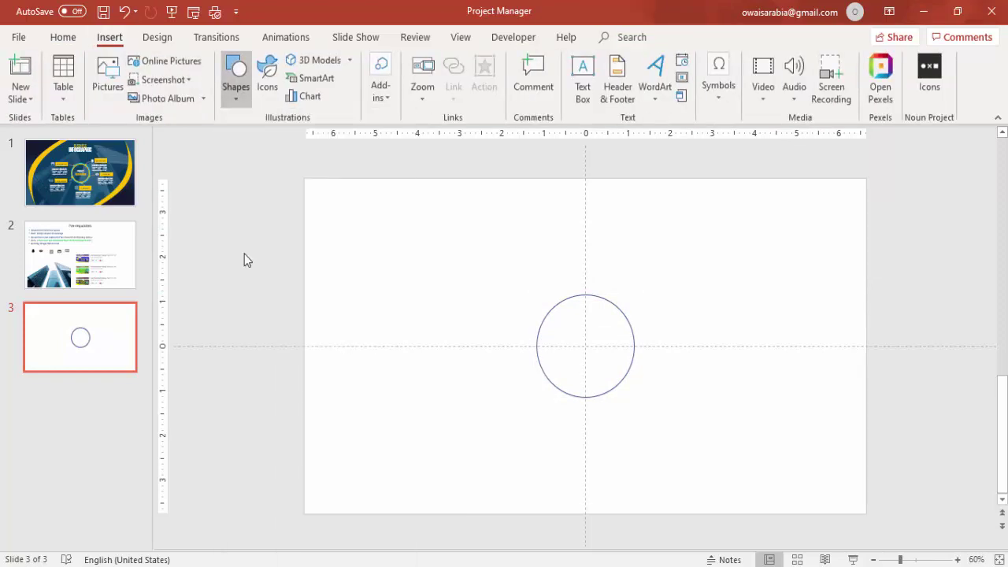
left_click(435, 234)
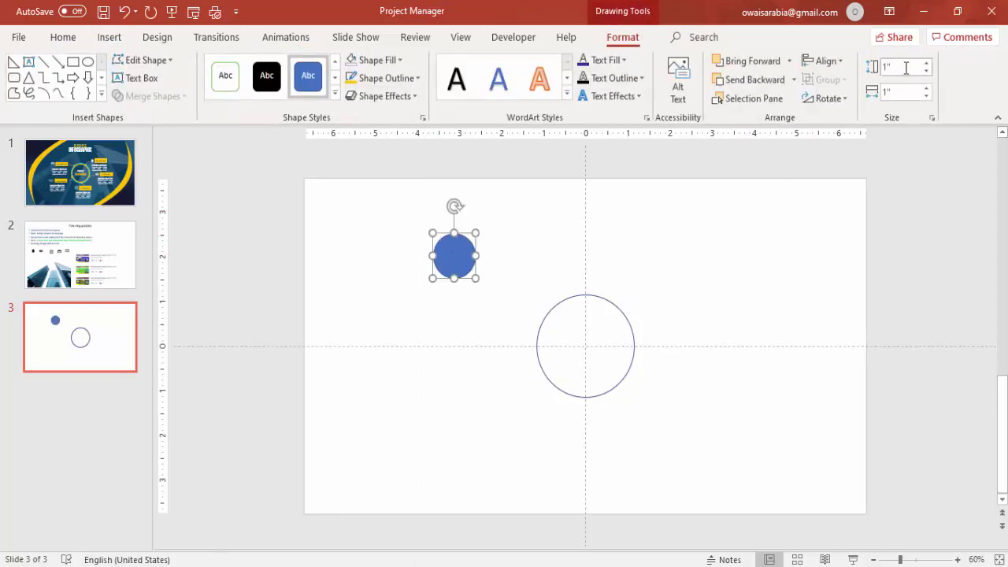
left_click(906, 68)
type(".2")
left_click(900, 93)
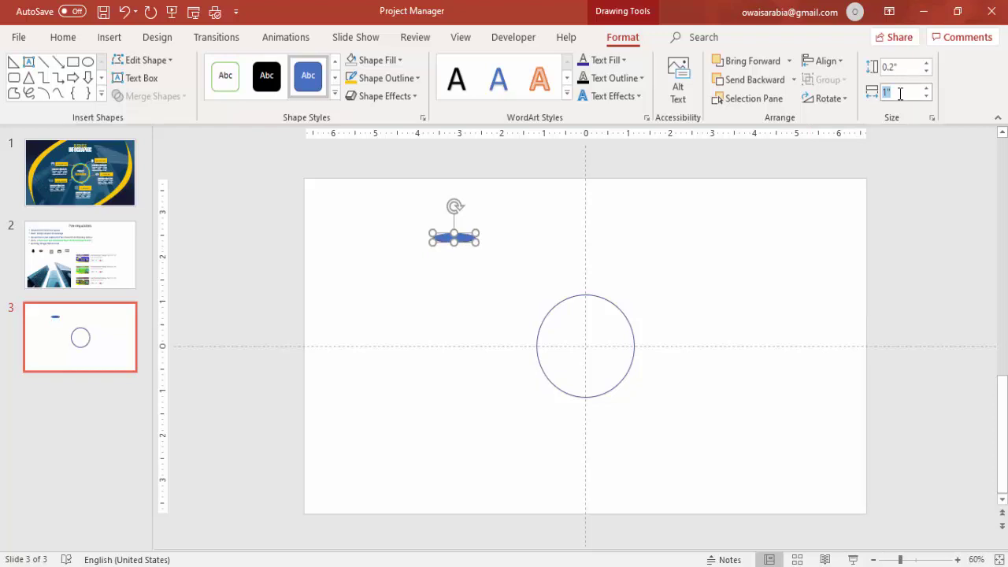
type(".2")
key("Return")
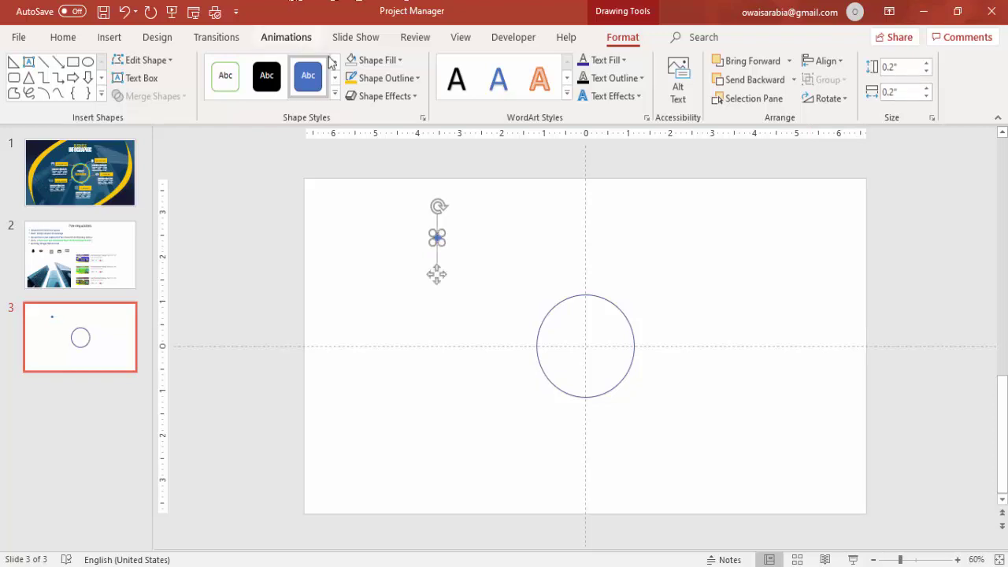
Give the small circle no outline and a yellow fill.
left_click(378, 61)
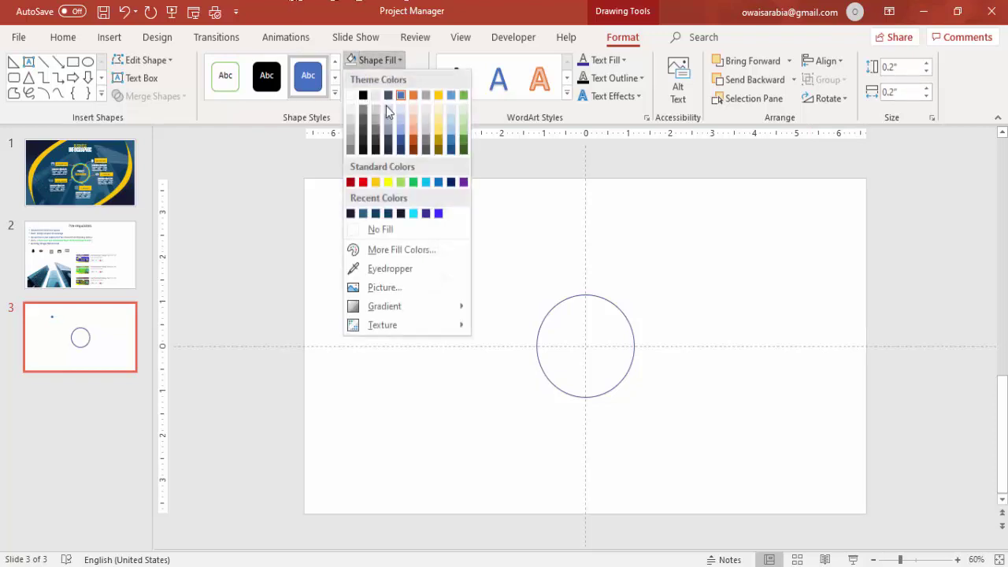
left_click(395, 229)
left_click(418, 79)
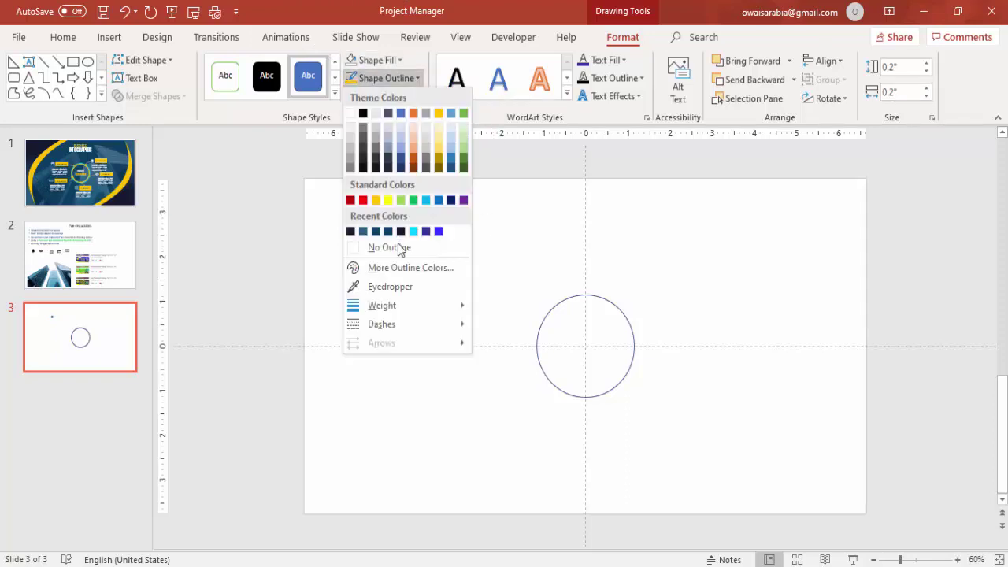
left_click(398, 248)
left_click(392, 60)
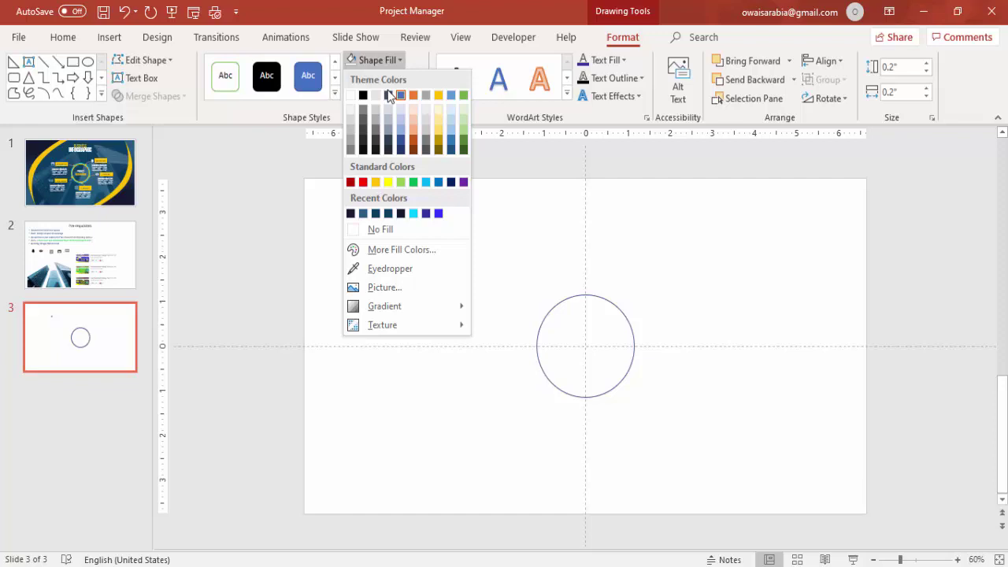
left_click(375, 182)
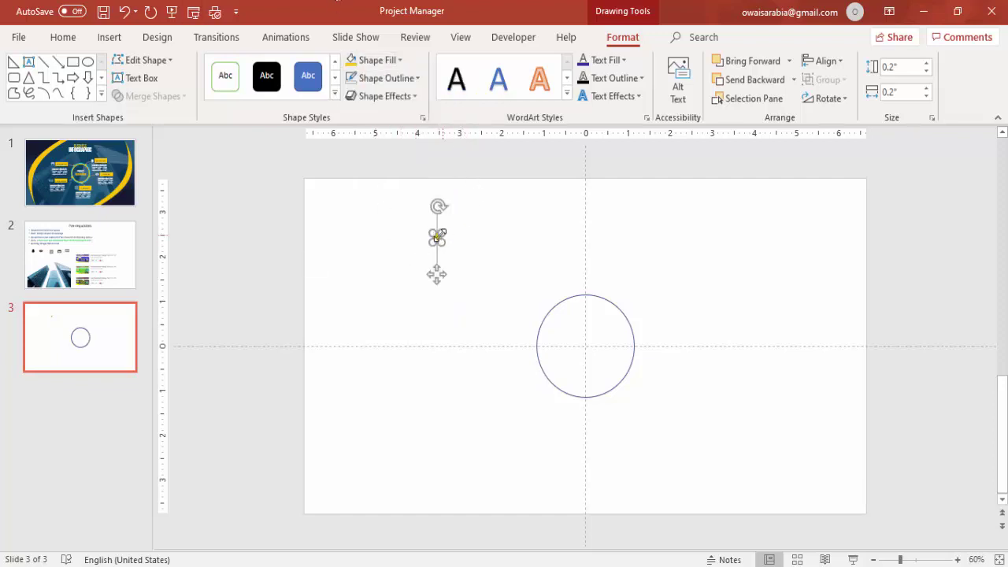
left_click(504, 269)
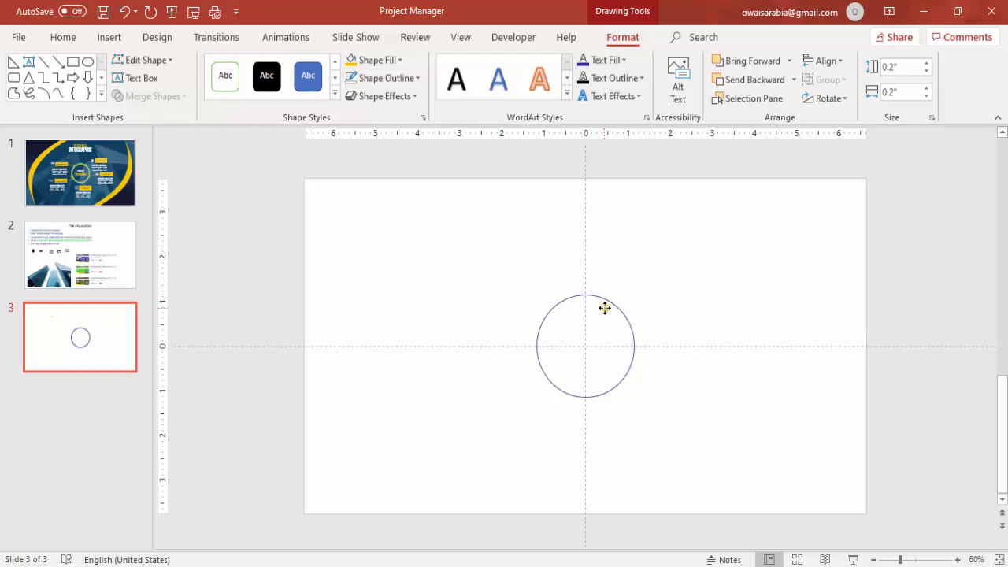
Move the yellow dot onto the circle's edge and place copies on its bottom and left edges.
left_click_drag(604, 308, 608, 299)
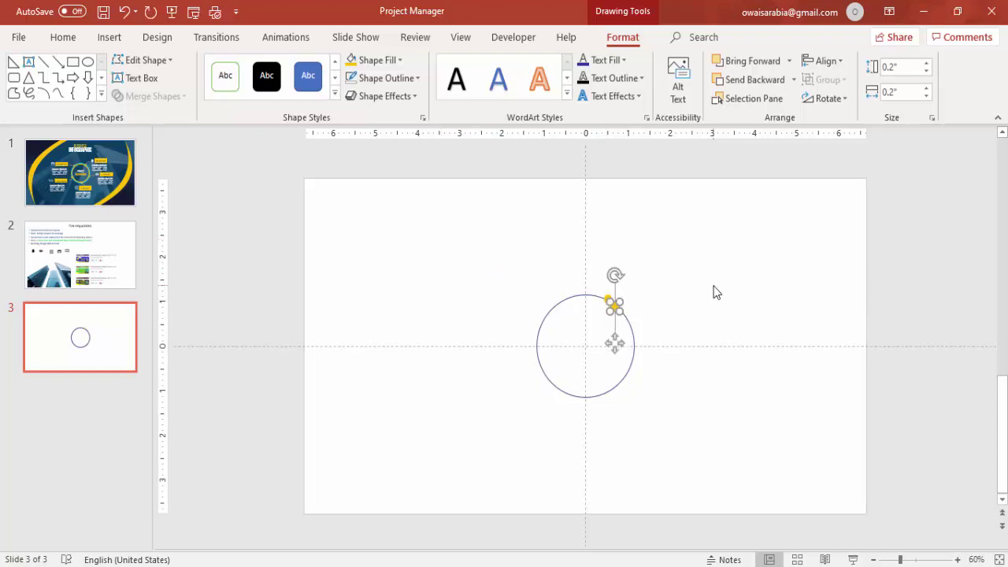
left_click_drag(613, 304, 635, 356)
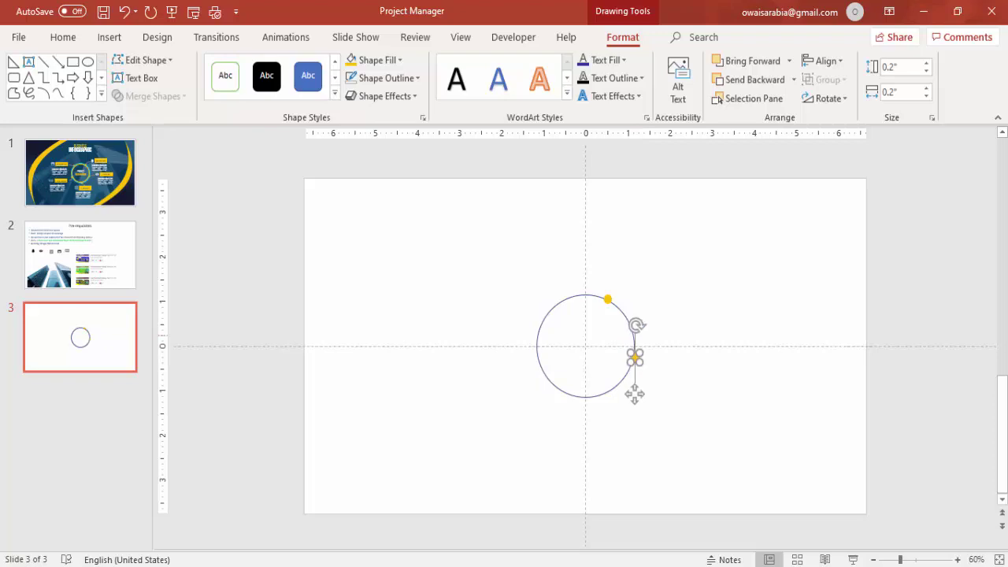
key("ctrl+d")
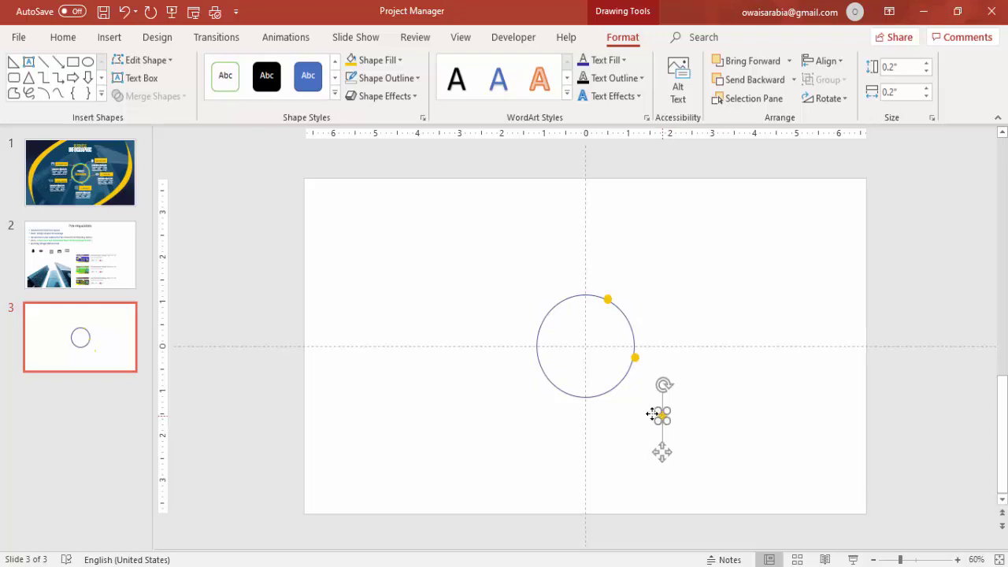
left_click_drag(661, 415, 582, 397)
key("ctrl+v")
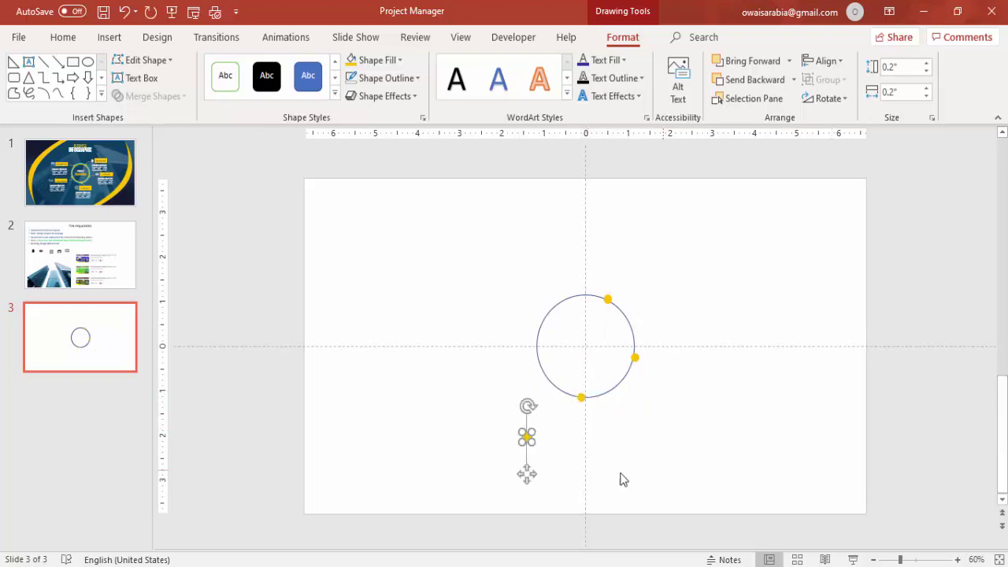
left_click_drag(526, 437, 536, 348)
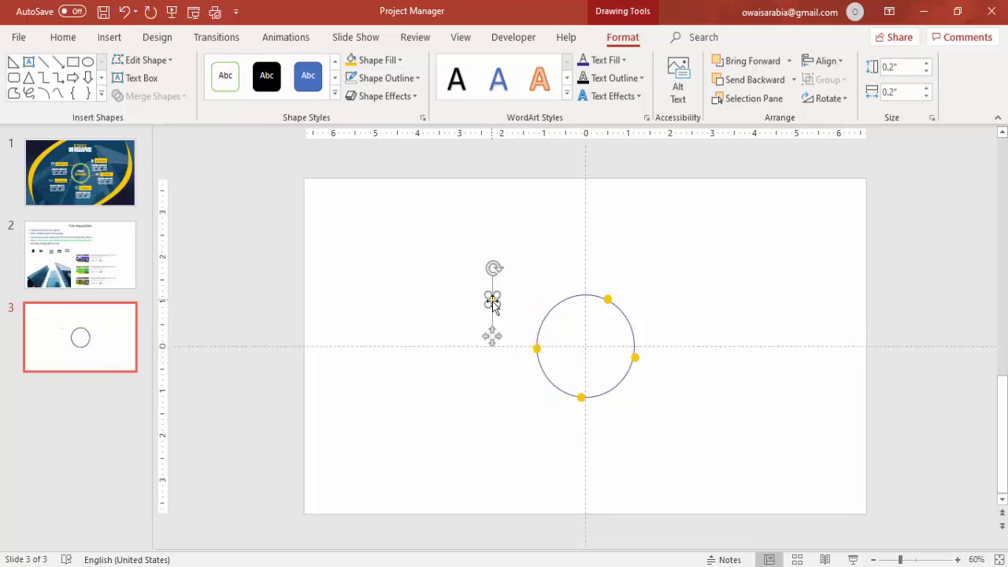
Adjust the dots along the outline, deleting an extra and nudging the top-left dot into place.
left_click_drag(492, 301, 552, 308)
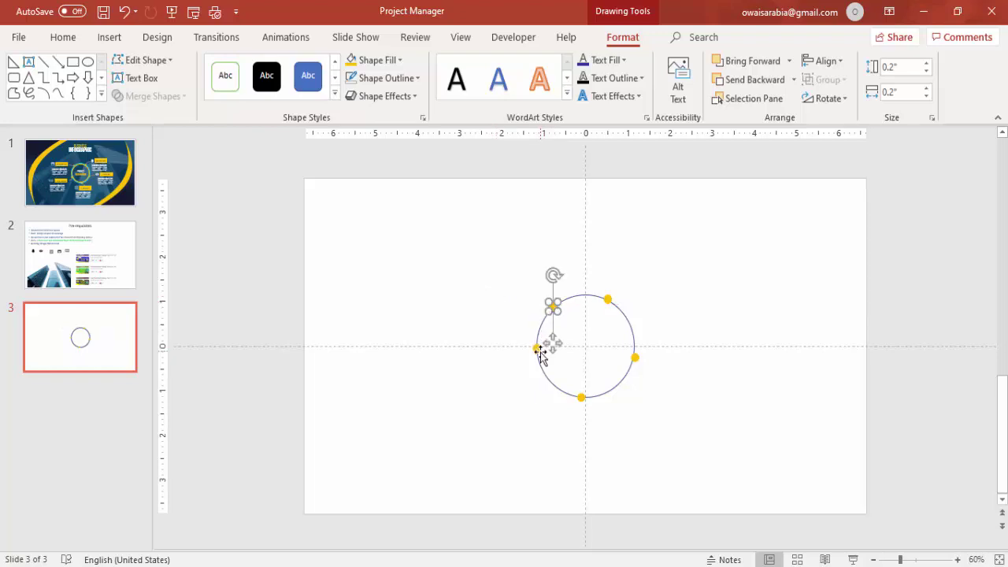
left_click_drag(538, 351, 542, 367)
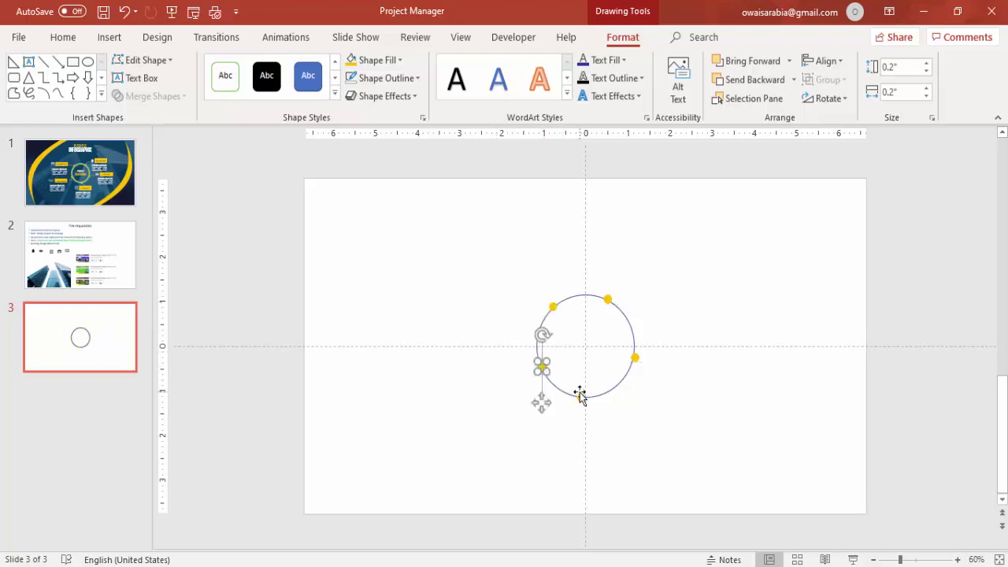
left_click_drag(583, 398, 591, 397)
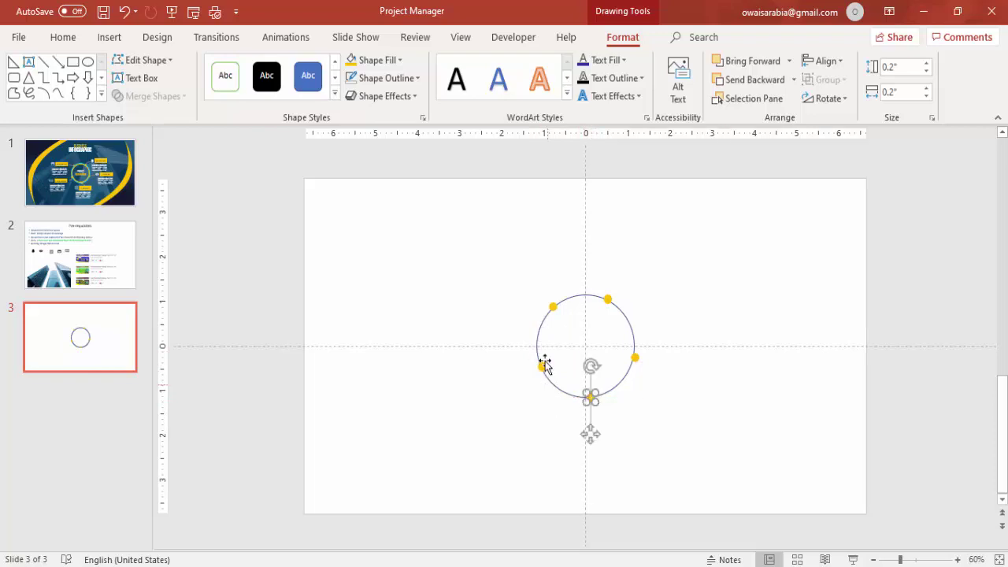
left_click(553, 307)
key("Delete")
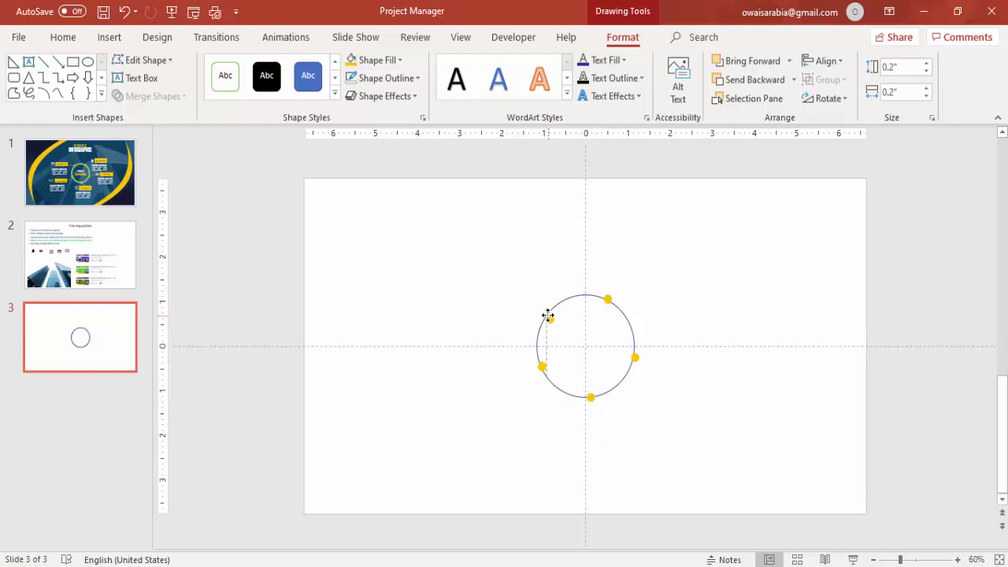
left_click_drag(548, 315, 546, 305)
key("Right")
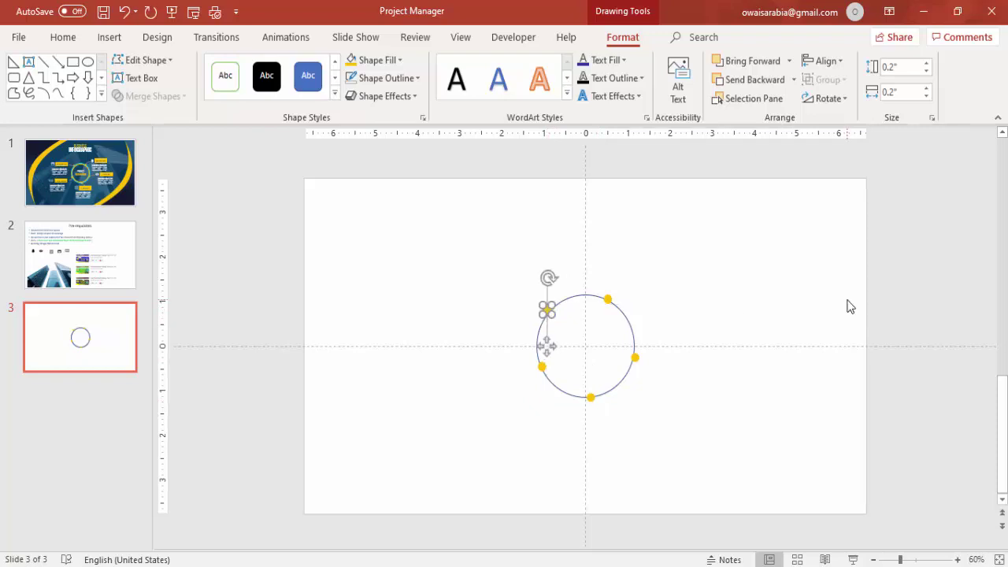
key("Down")
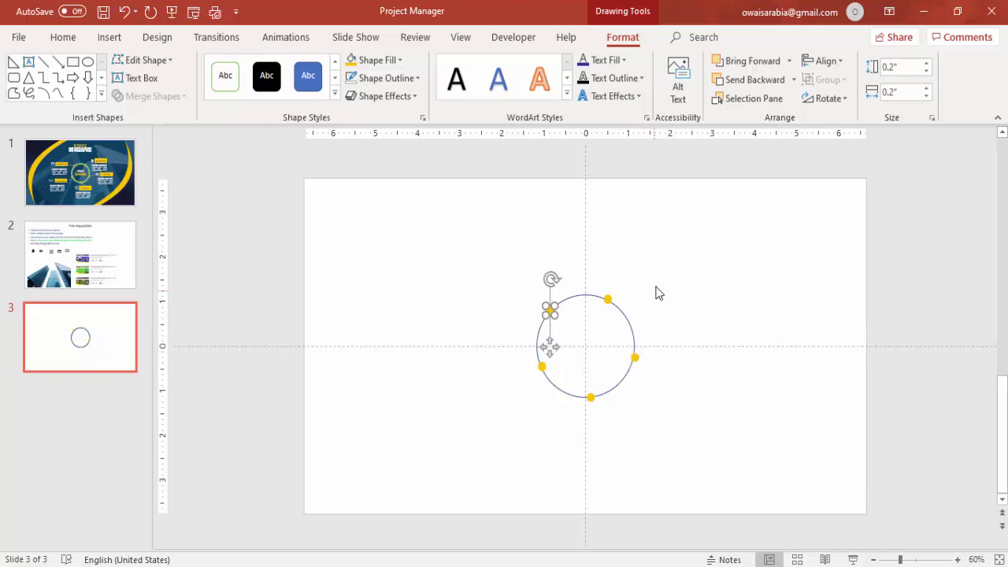
left_click(658, 293)
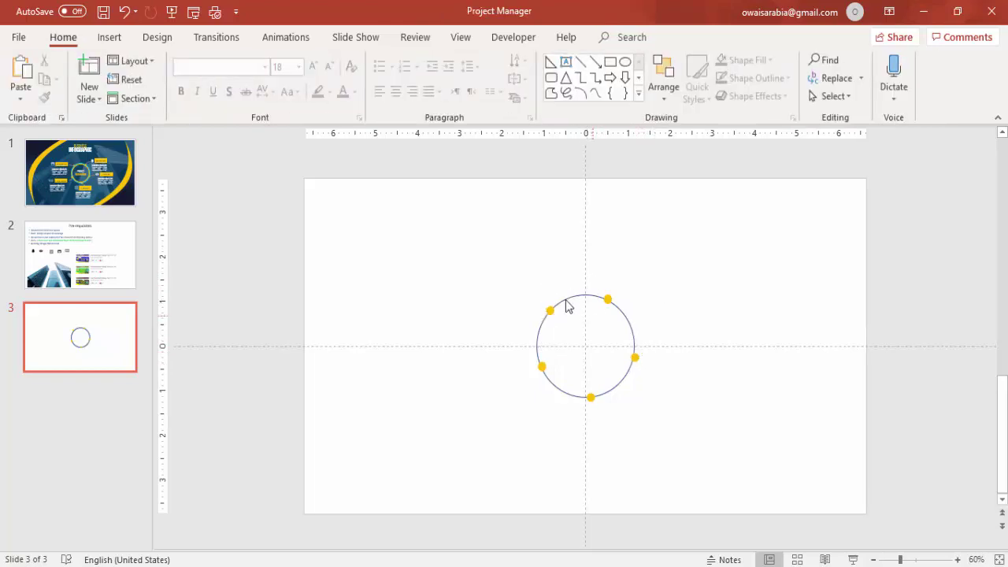
Draw a connector from the top-right yellow dot and make it curved.
left_click(108, 37)
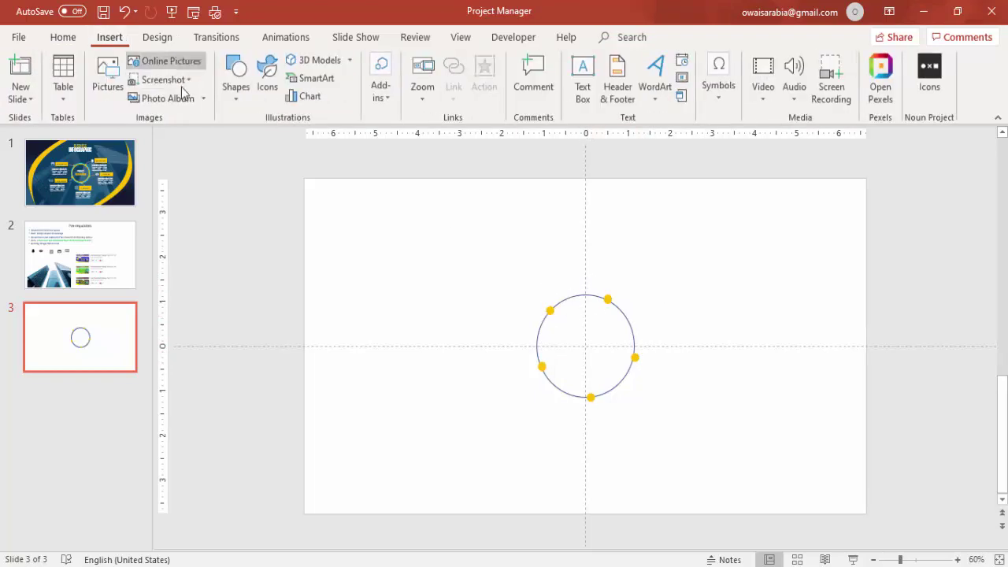
left_click(236, 86)
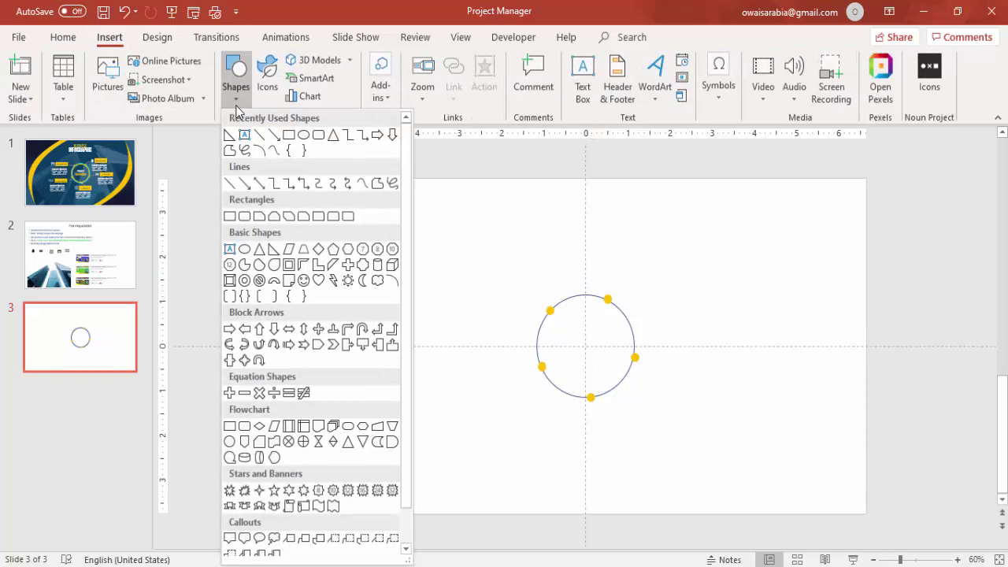
left_click(273, 184)
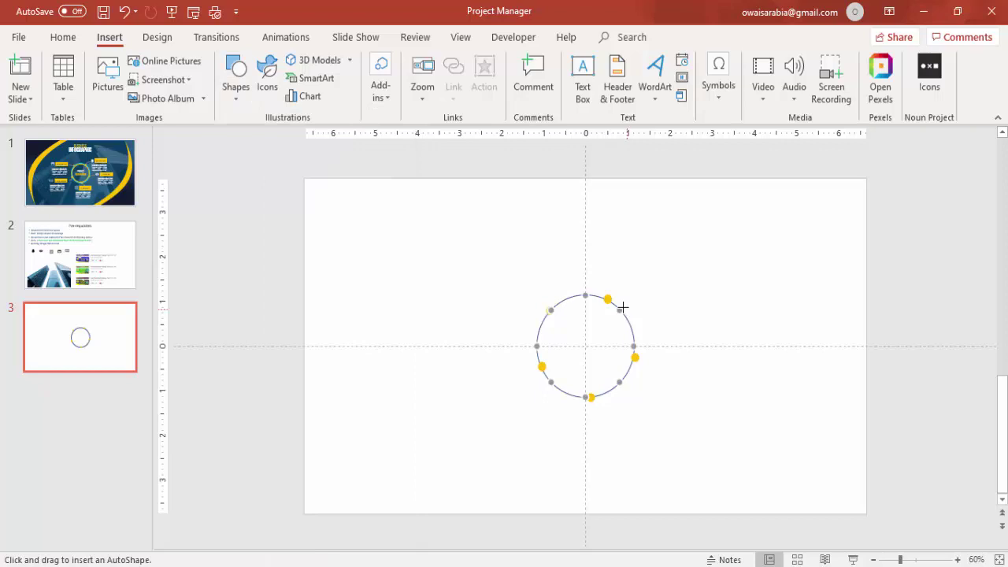
left_click_drag(611, 300, 630, 284)
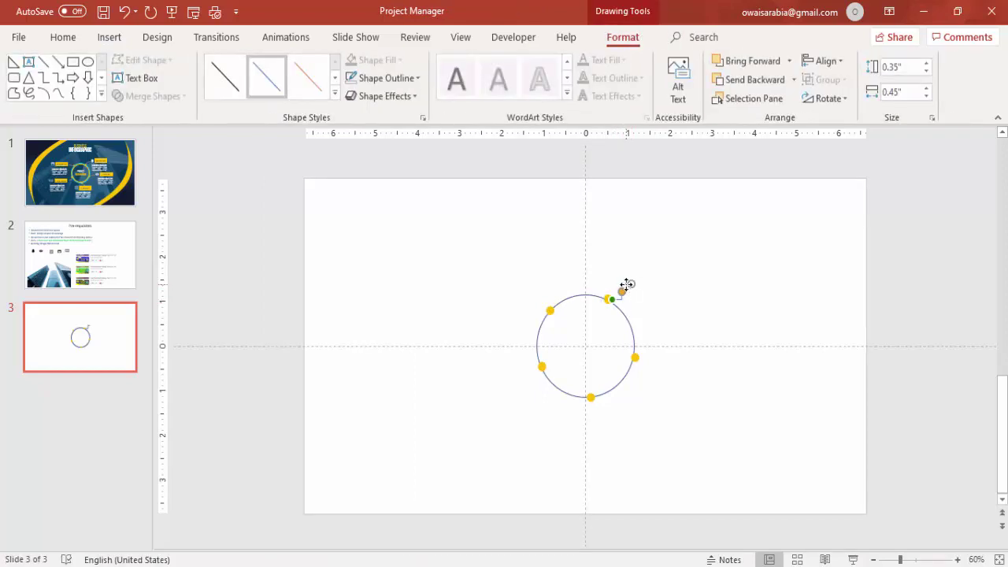
right_click(629, 288)
mouse_move(711, 344)
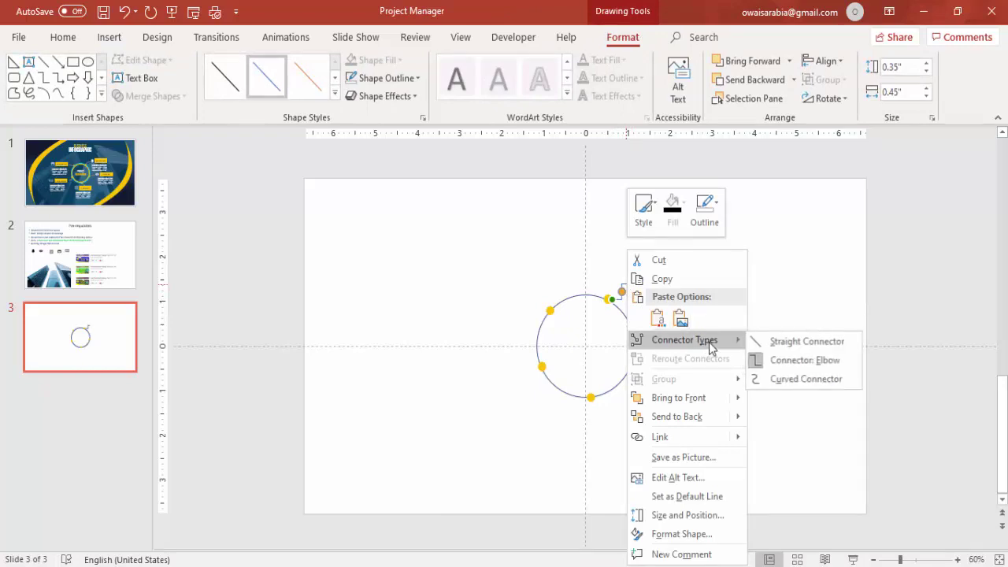
left_click(808, 380)
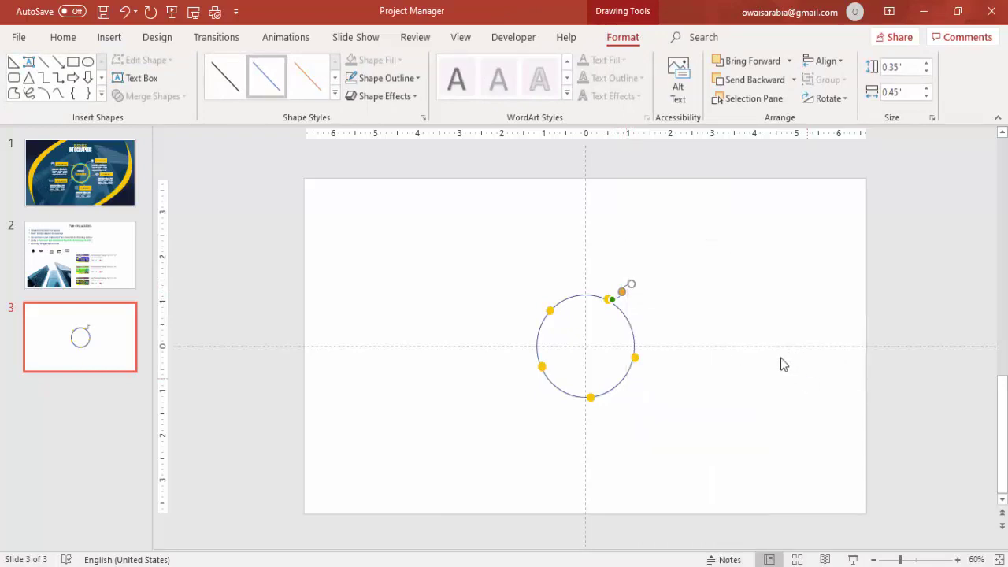
left_click(712, 295)
left_click(635, 289)
left_click_drag(630, 289, 666, 362)
Copy the curved connector as short stubs onto the bottom, lower-left and upper-left dots.
key("ctrl+d")
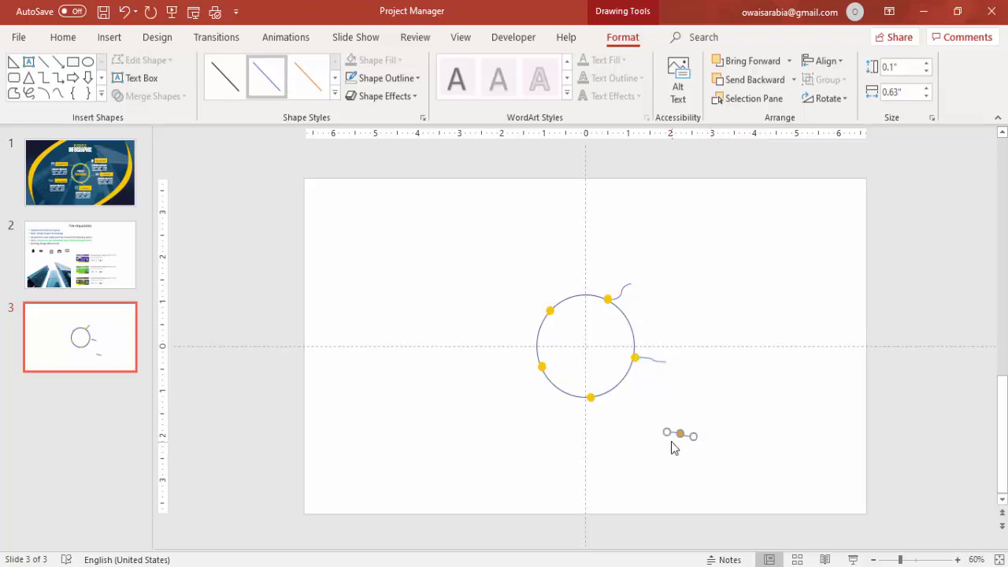
left_click_drag(667, 432, 592, 400)
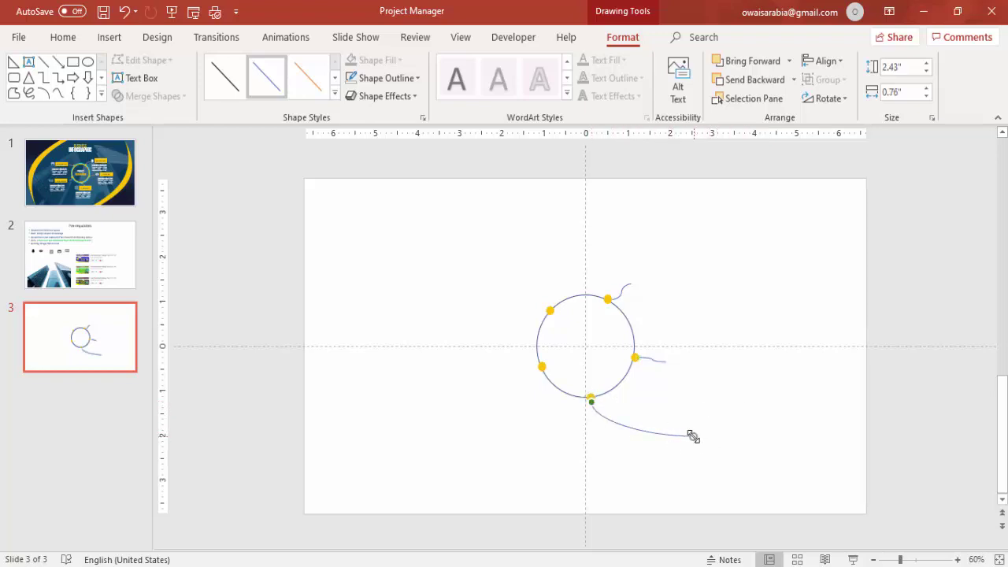
left_click_drag(693, 435, 595, 420)
key("ctrl+d")
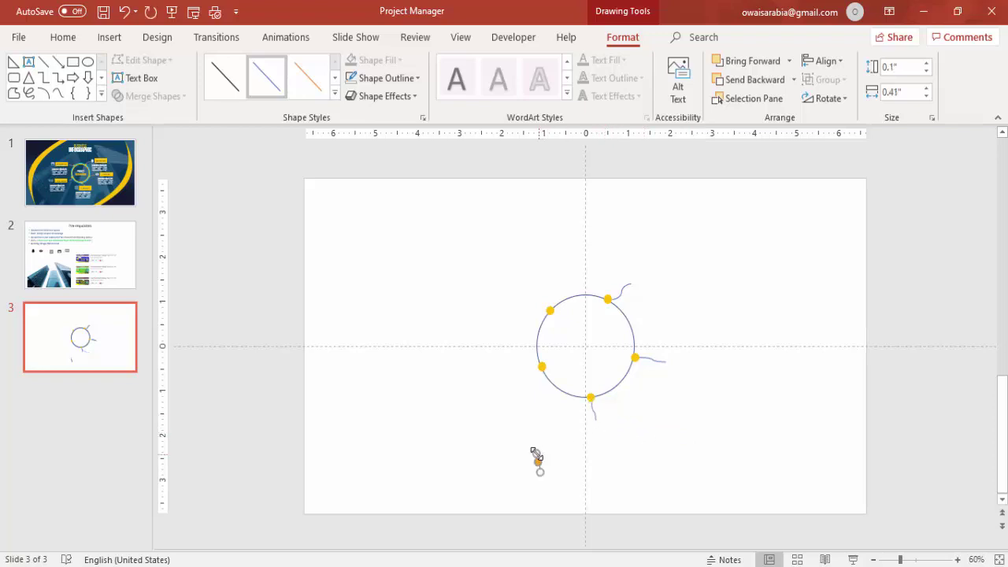
left_click_drag(535, 457, 538, 366)
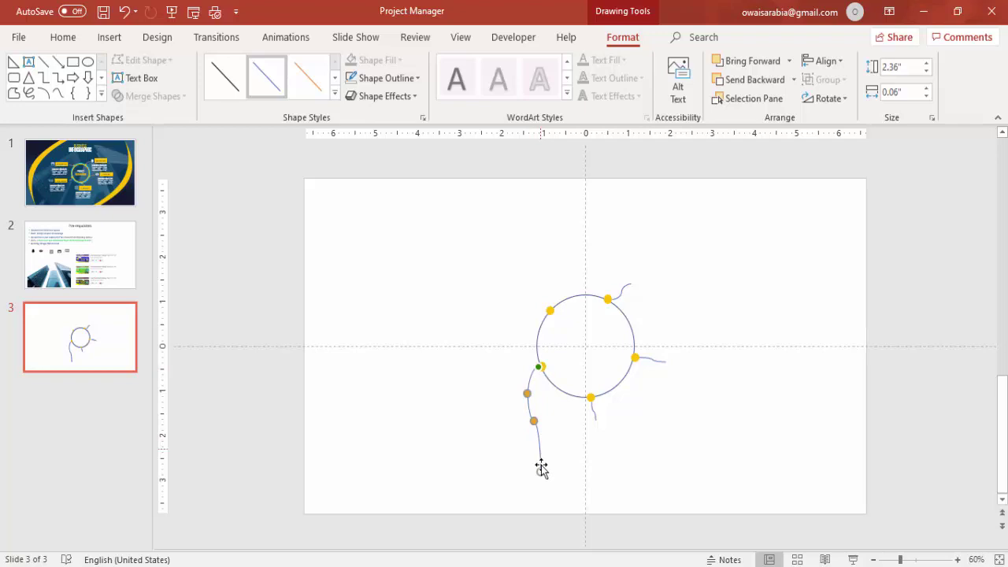
left_click_drag(539, 469, 519, 377)
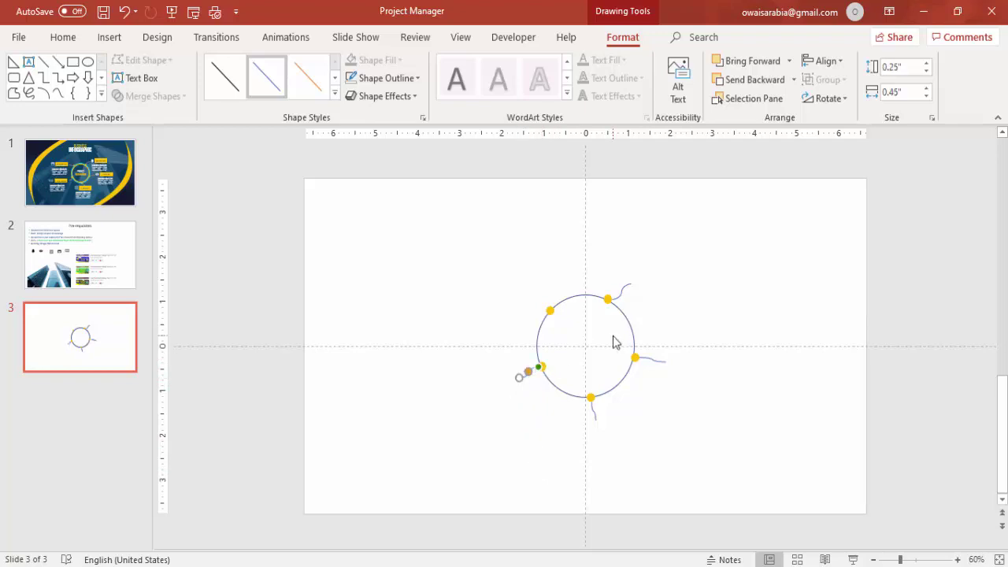
key("ctrl+v")
left_click_drag(475, 326, 547, 309)
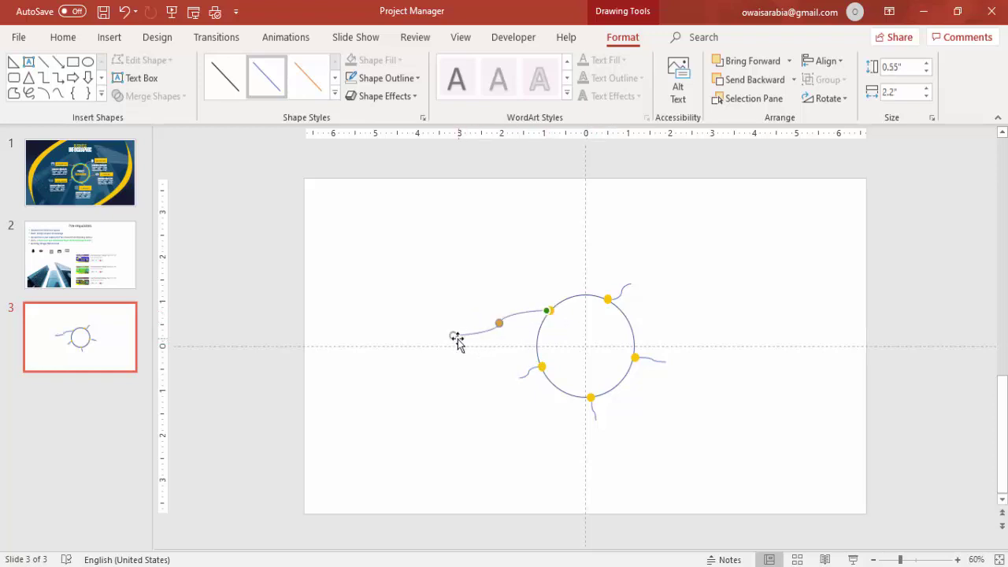
left_click_drag(453, 335, 528, 300)
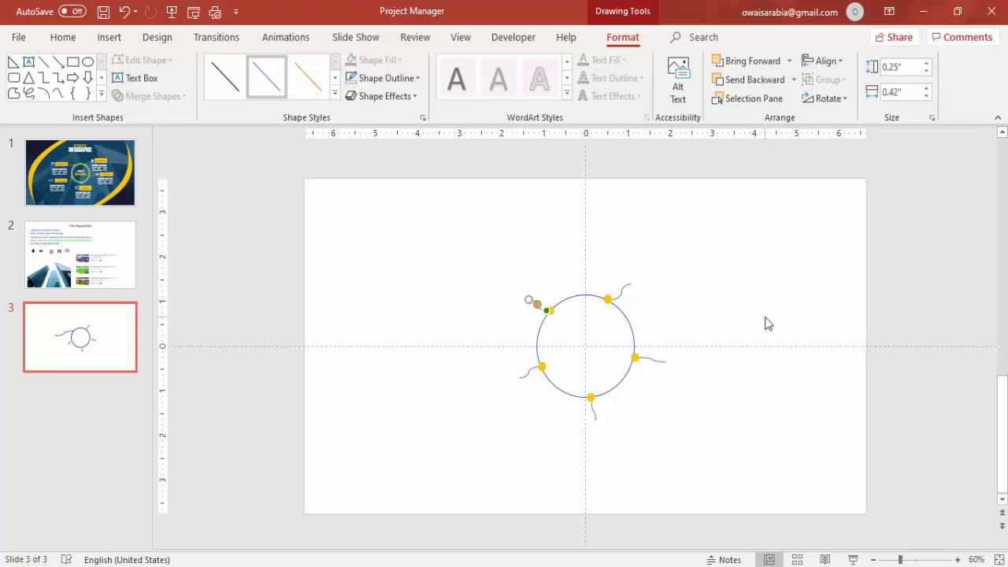
left_click(686, 322)
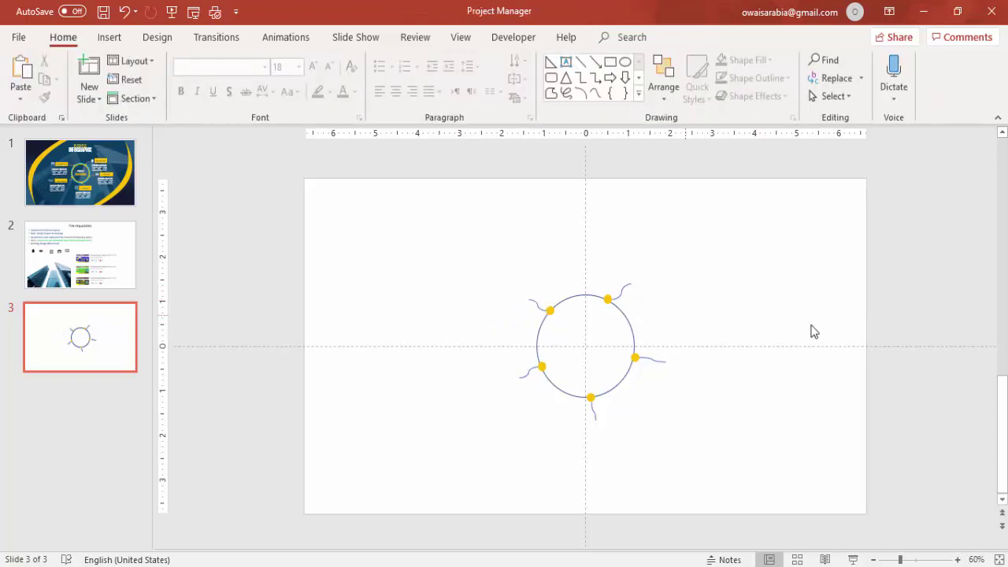
Draw a rectangle up-right of the circle with no outline and yellow fill, widened slightly.
left_click(107, 37)
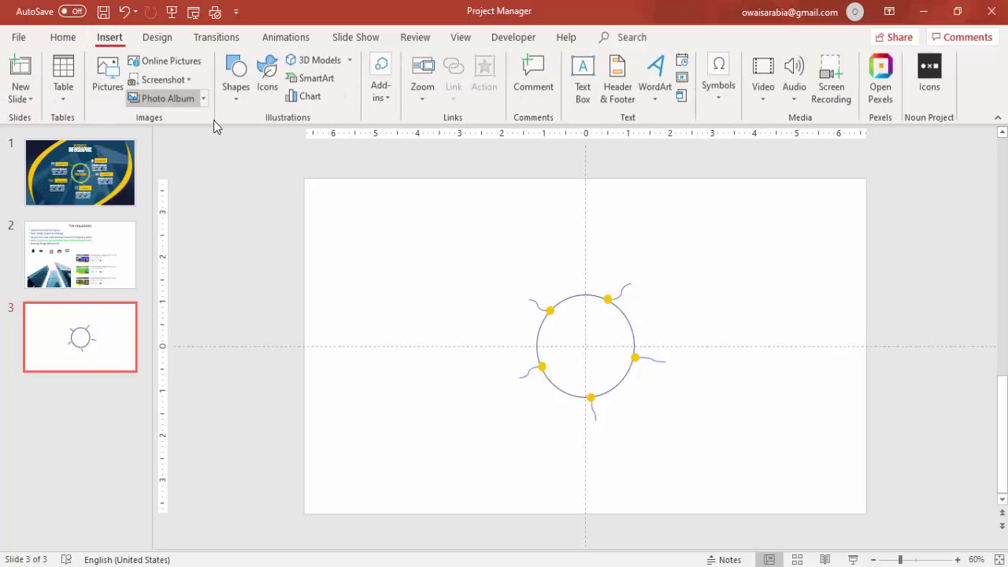
left_click(232, 94)
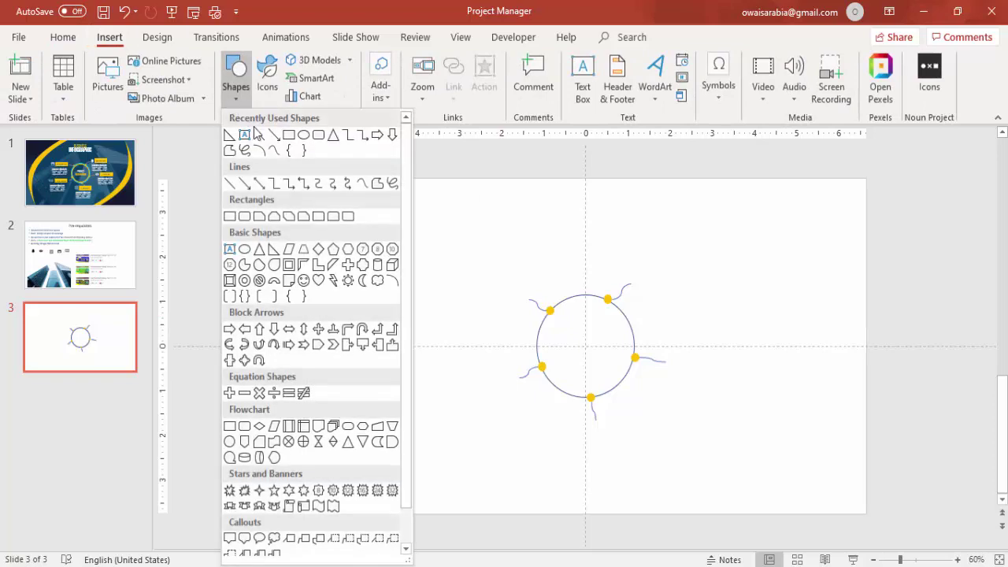
left_click(232, 217)
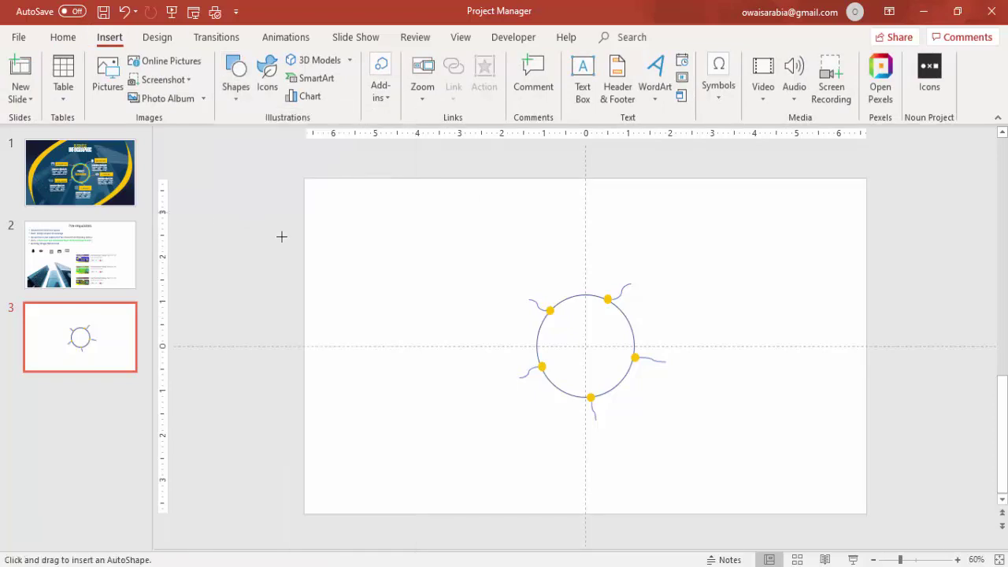
left_click_drag(666, 265, 734, 290)
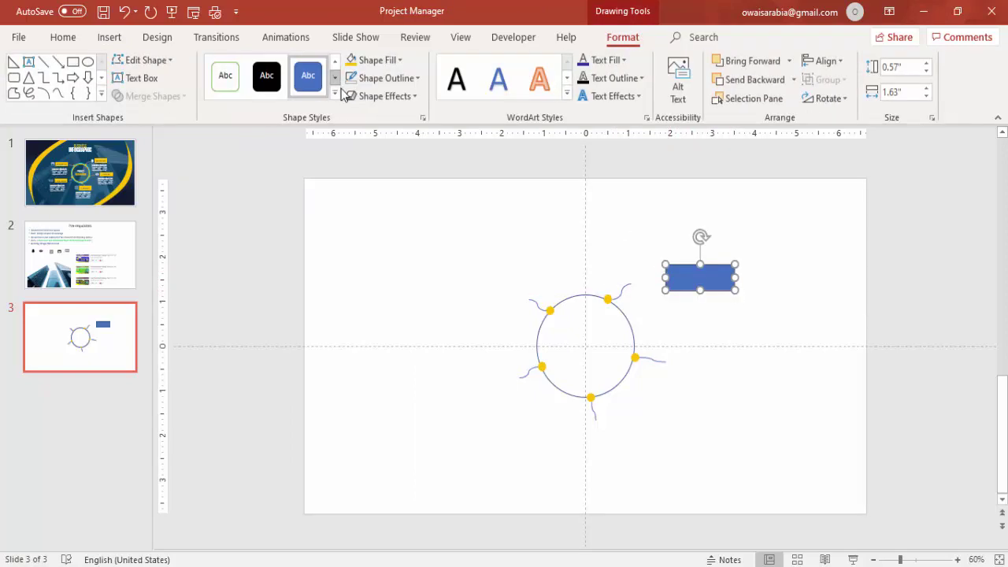
left_click(397, 78)
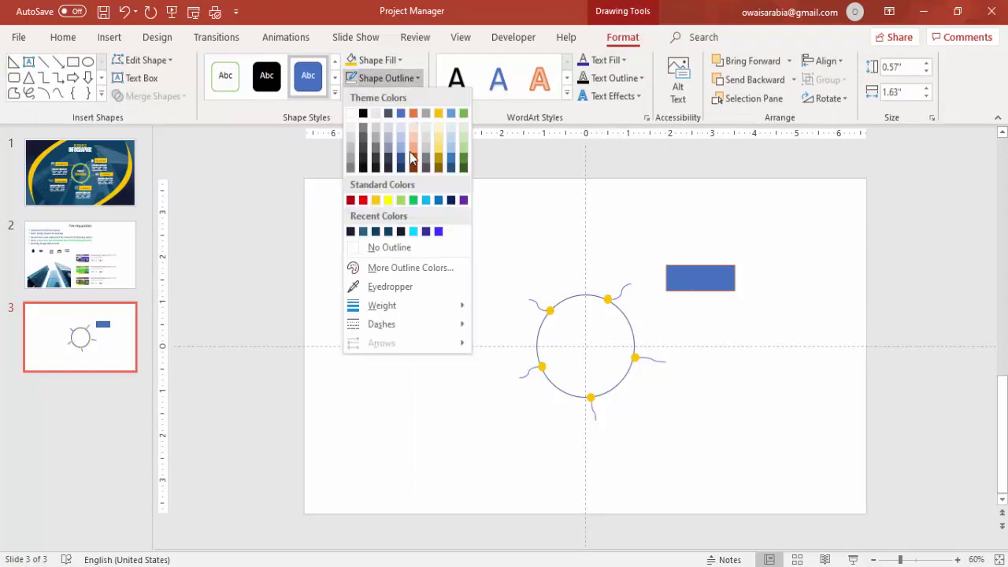
left_click(389, 247)
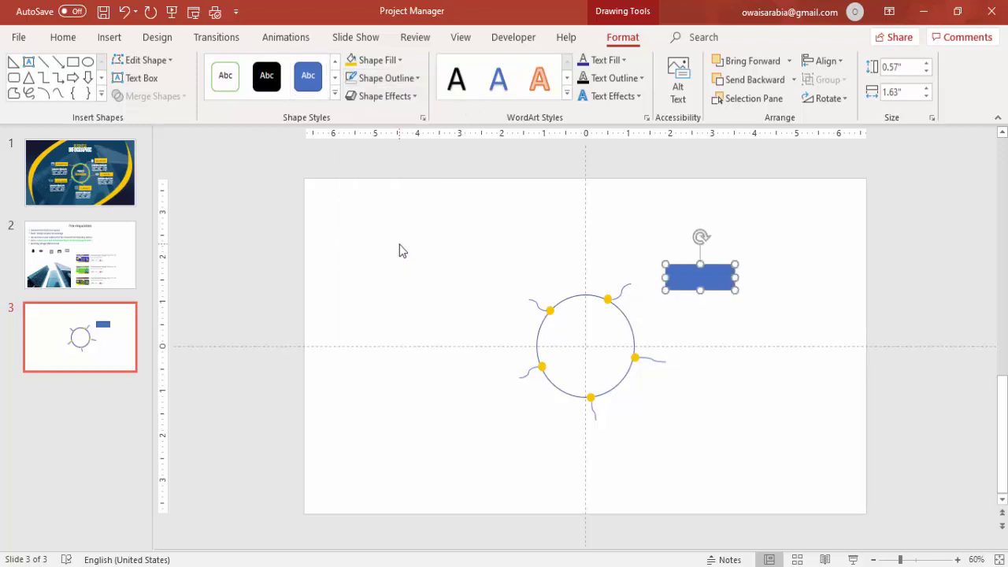
left_click(350, 61)
left_click(705, 343)
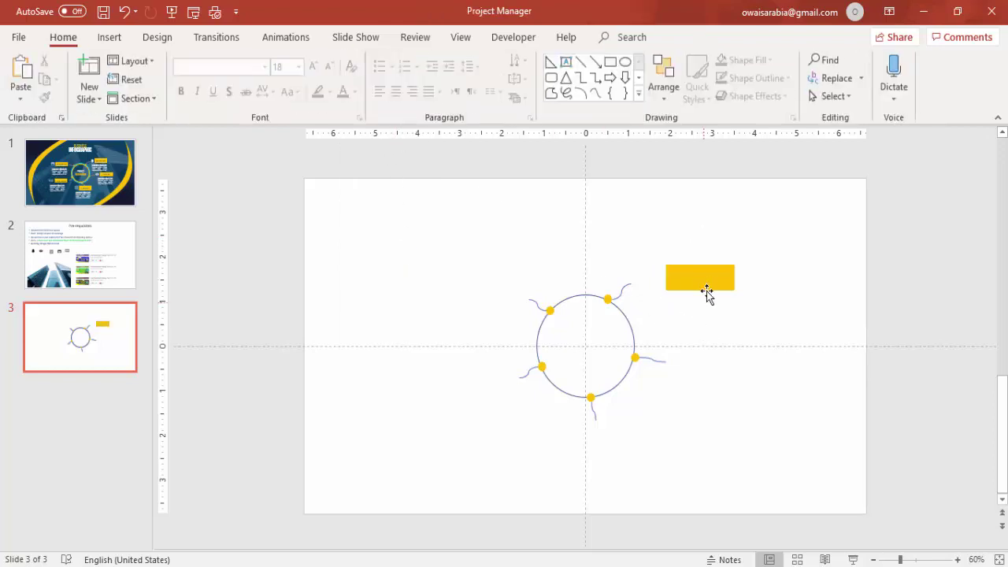
left_click(711, 281)
left_click_drag(736, 277, 739, 280)
left_click(703, 310)
Add a DEADLINE text box and move it onto the yellow rectangle.
left_click(108, 37)
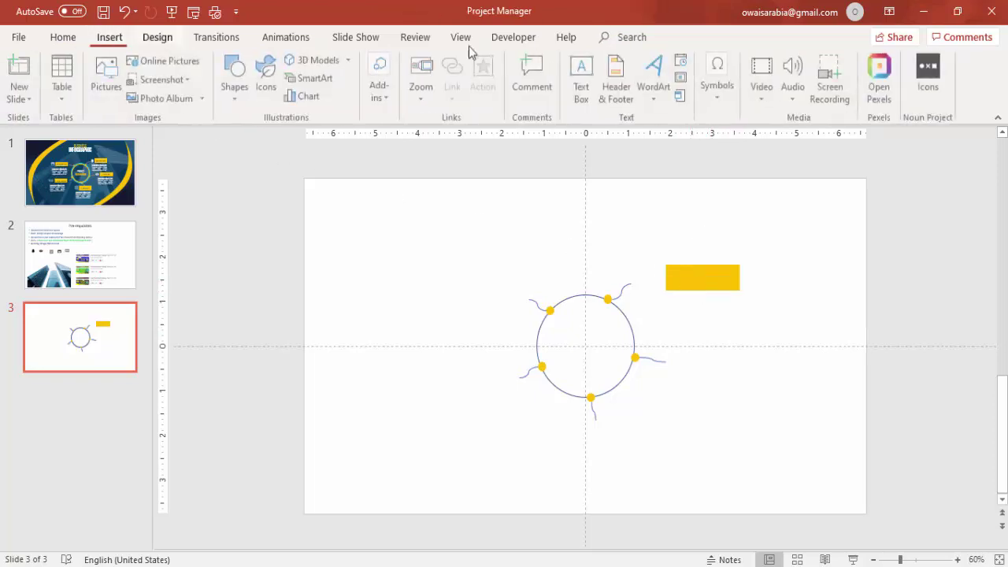
left_click(583, 79)
left_click_drag(650, 240, 716, 265)
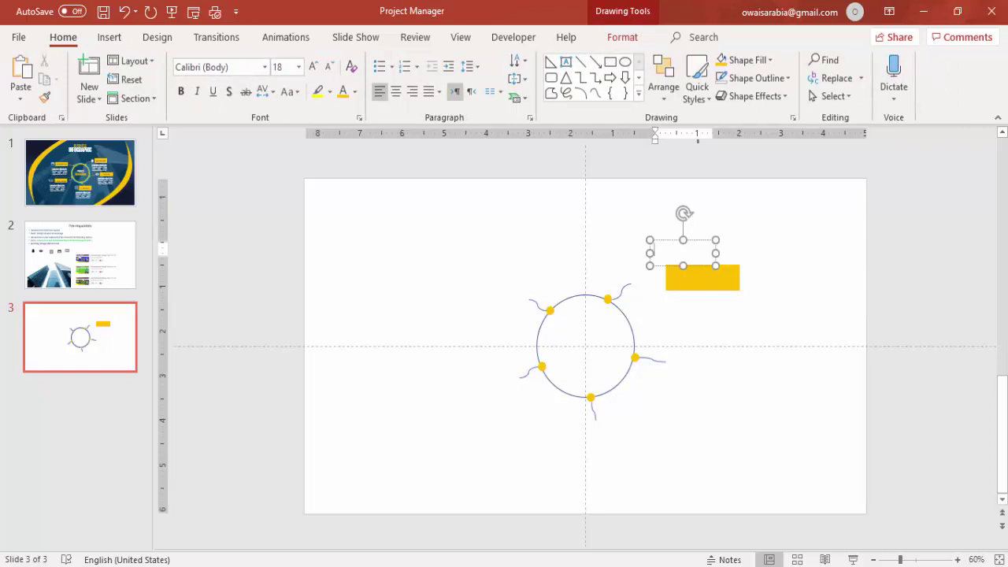
type("DEADLINE")
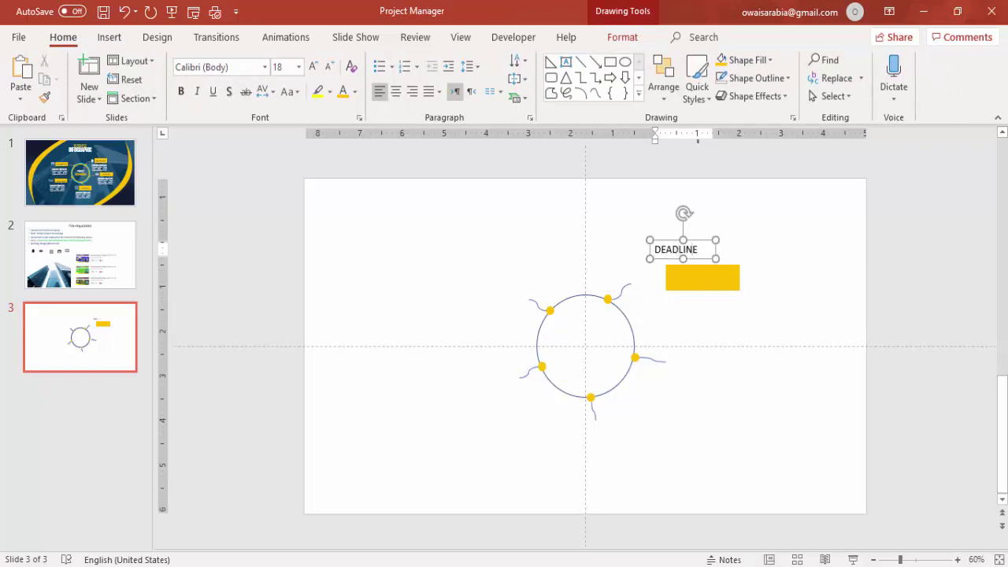
left_click(704, 241)
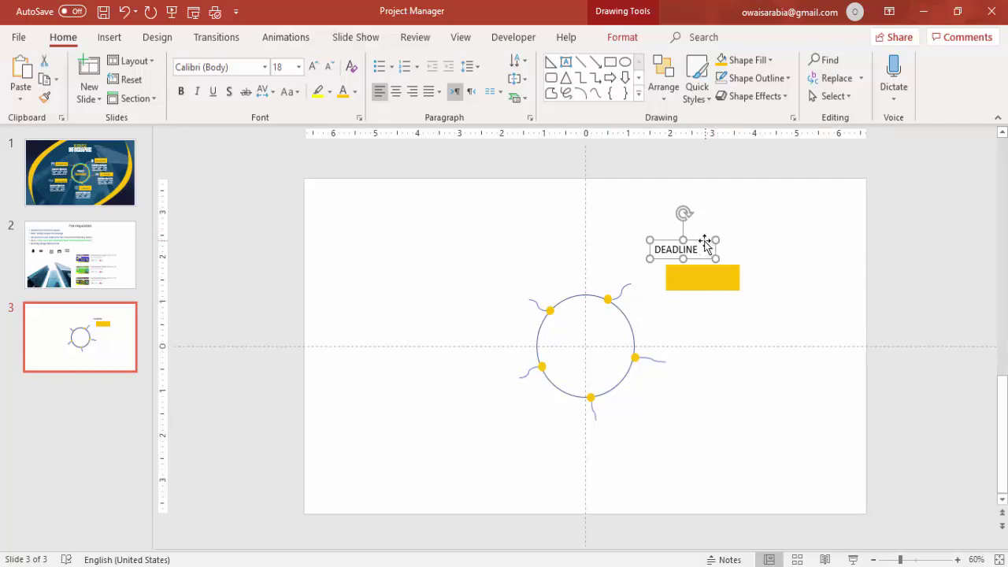
left_click_drag(705, 244, 729, 269)
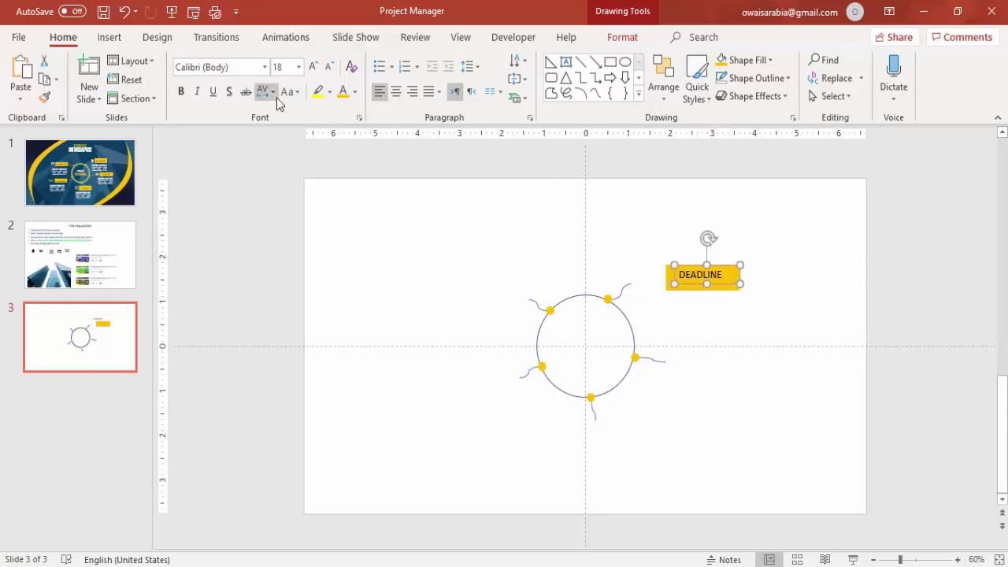
Style DEADLINE in dark blue Oswald with loose spacing, centre it, and group with the rectangle.
left_click(246, 70)
type("Oswald")
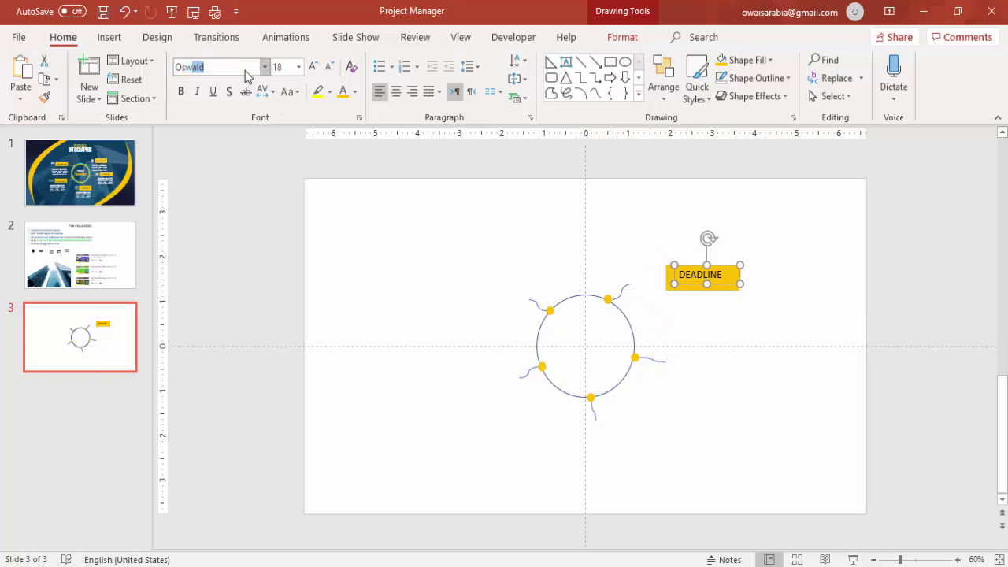
key("Return")
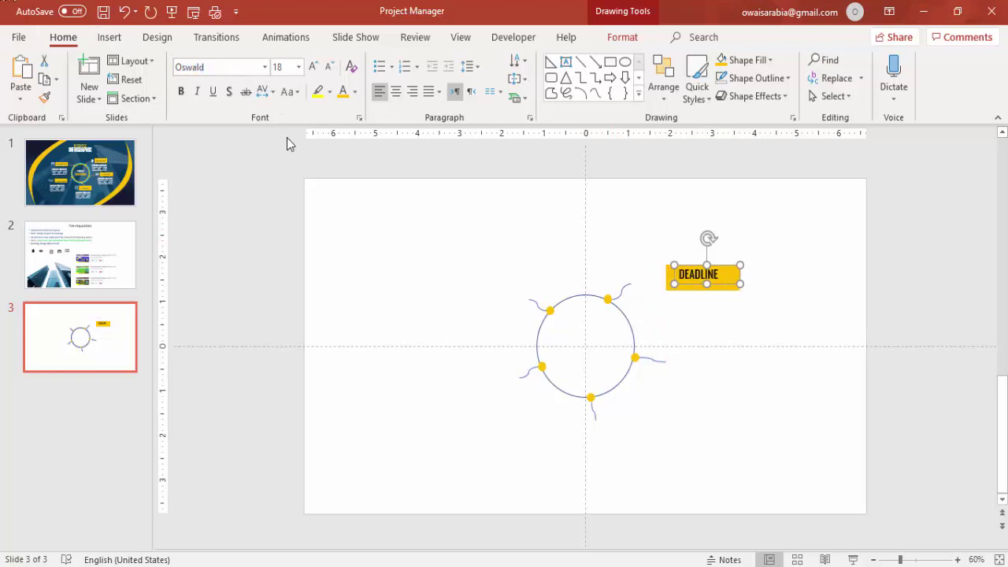
left_click(266, 91)
left_click(289, 169)
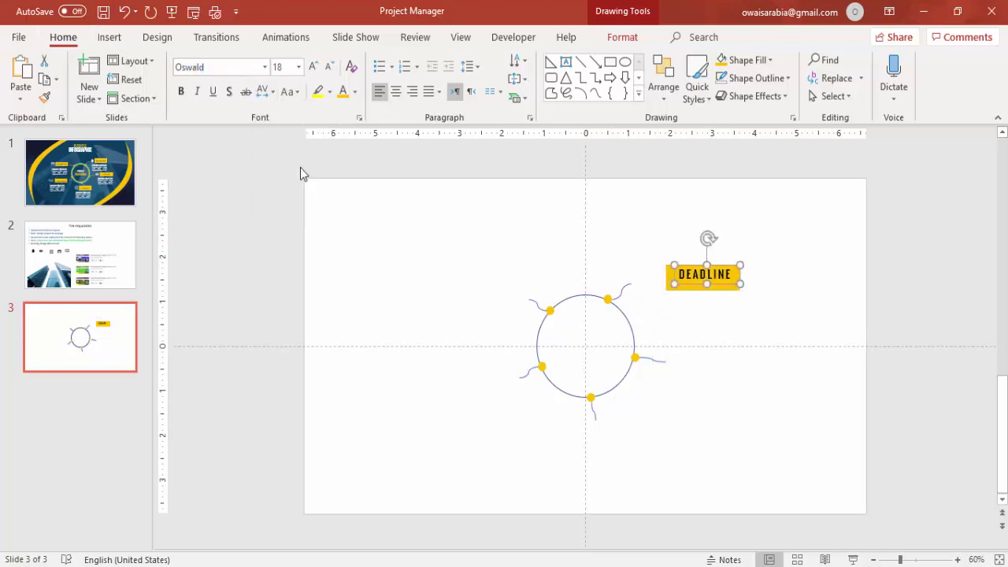
left_click(355, 91)
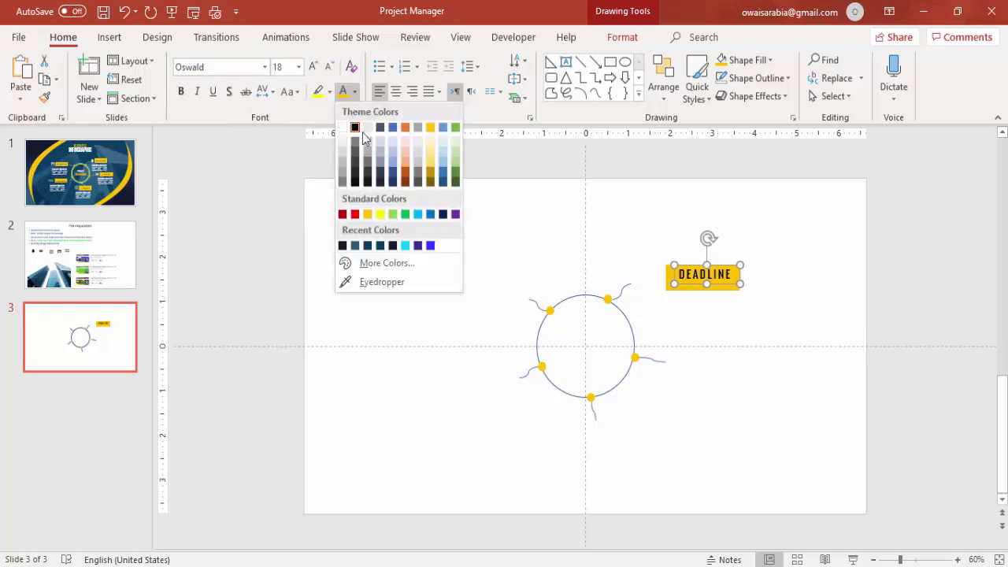
left_click(441, 214)
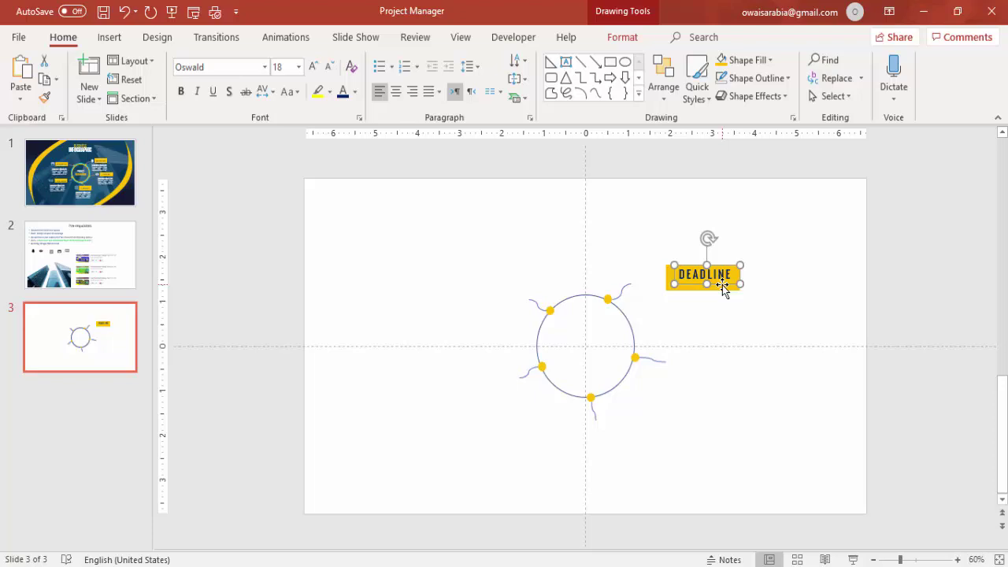
left_click_drag(723, 288, 644, 237)
left_click(764, 310)
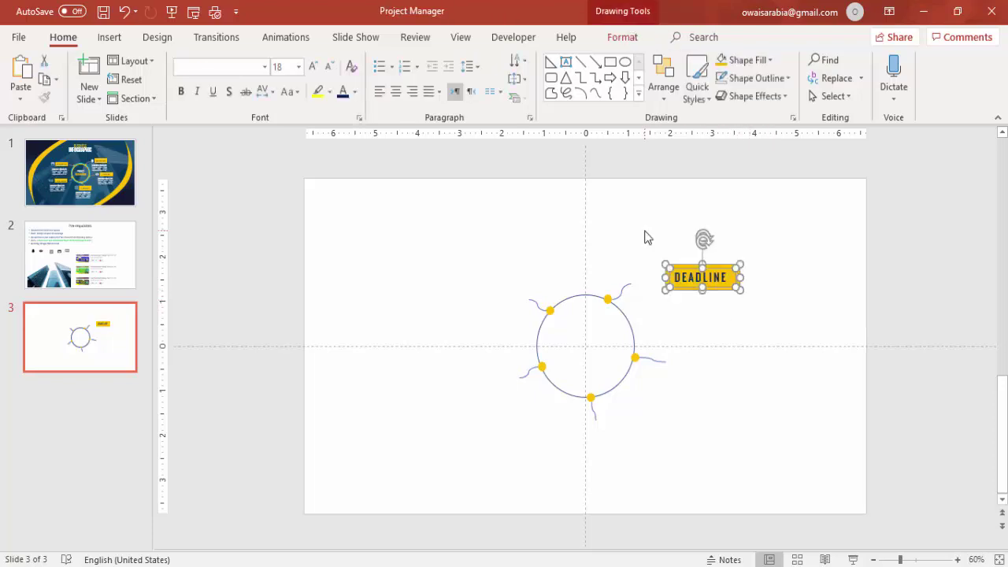
key("ctrl+g")
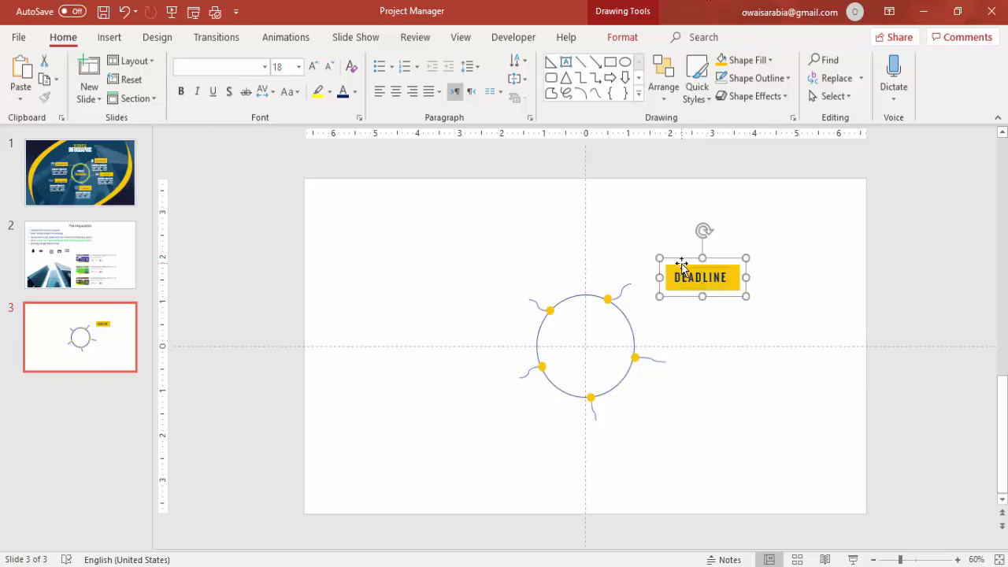
Place DEADLINE label copies beside the right, bottom, lower-left and upper-left connectors.
left_click_drag(748, 272, 770, 351, "ctrl")
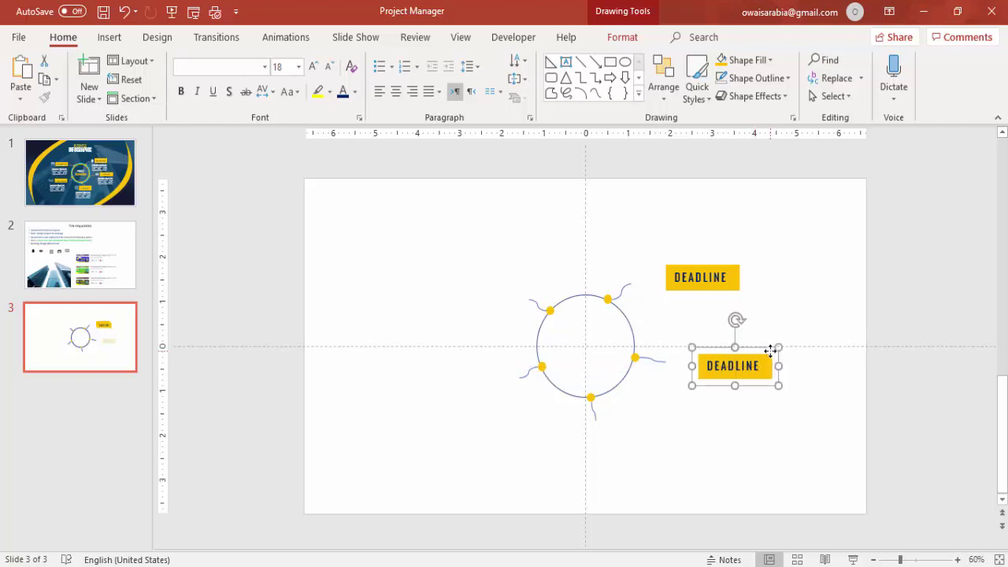
key("ctrl+d")
left_click_drag(803, 435, 636, 425)
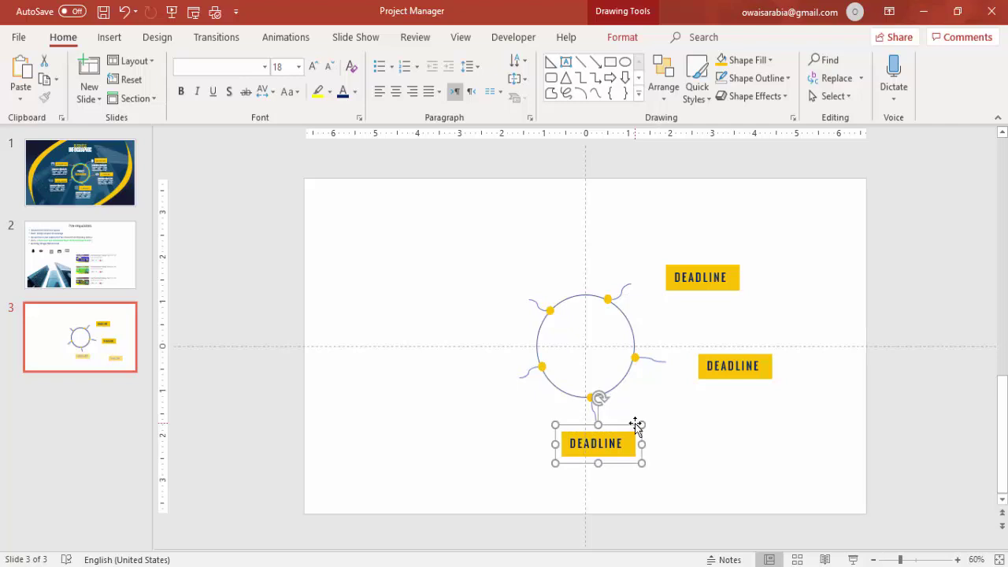
key("ctrl+d")
left_click_drag(491, 497, 497, 362)
key("ctrl+d")
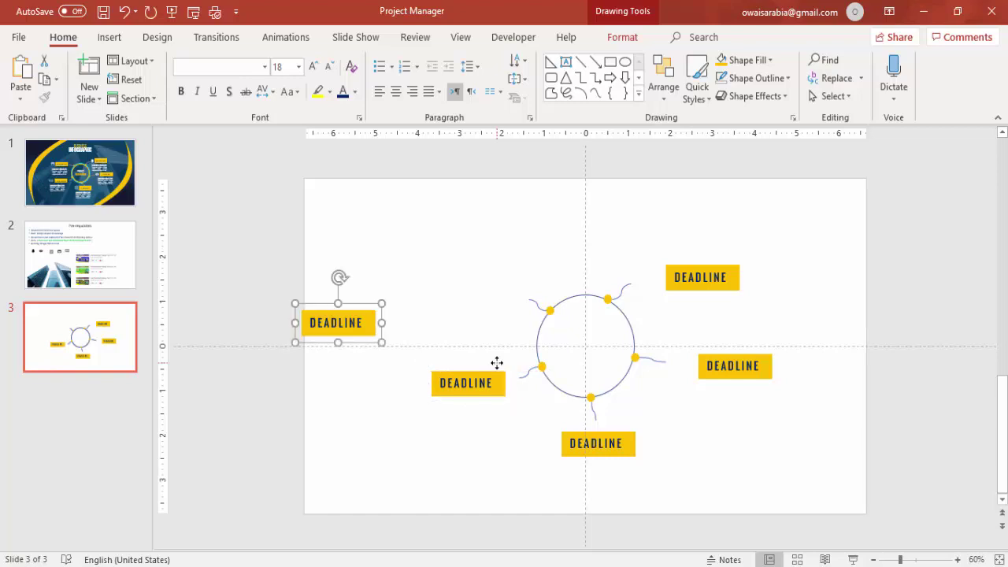
left_click_drag(373, 304, 517, 275)
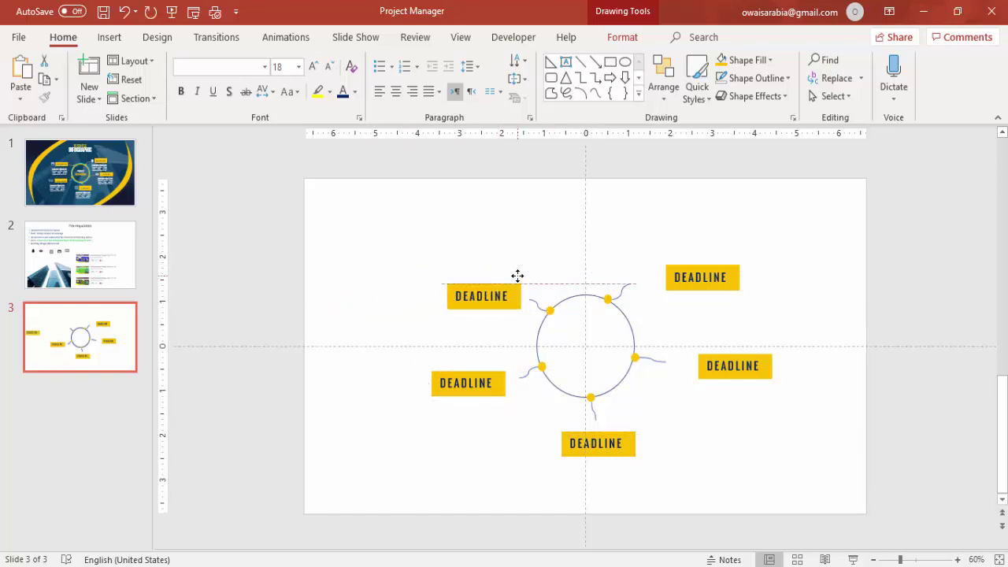
left_click_drag(520, 277, 520, 278)
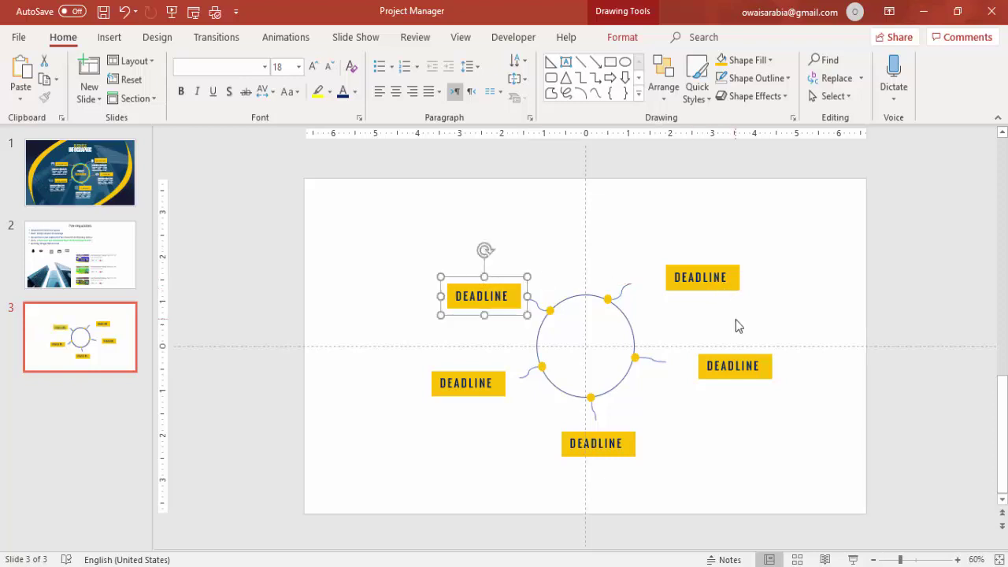
left_click(737, 324)
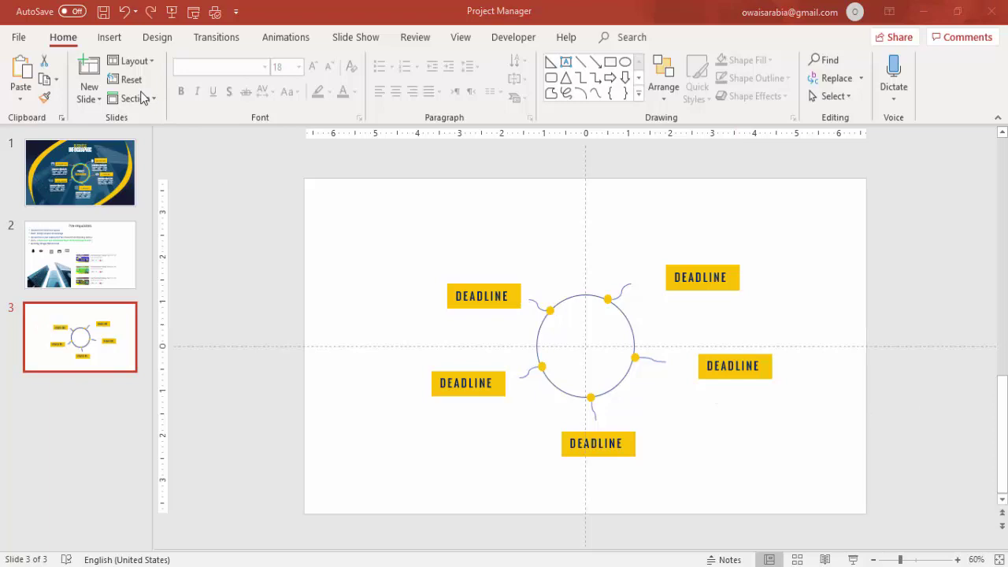
Draw a rectangle covering the whole slide and remove its outline.
left_click(111, 38)
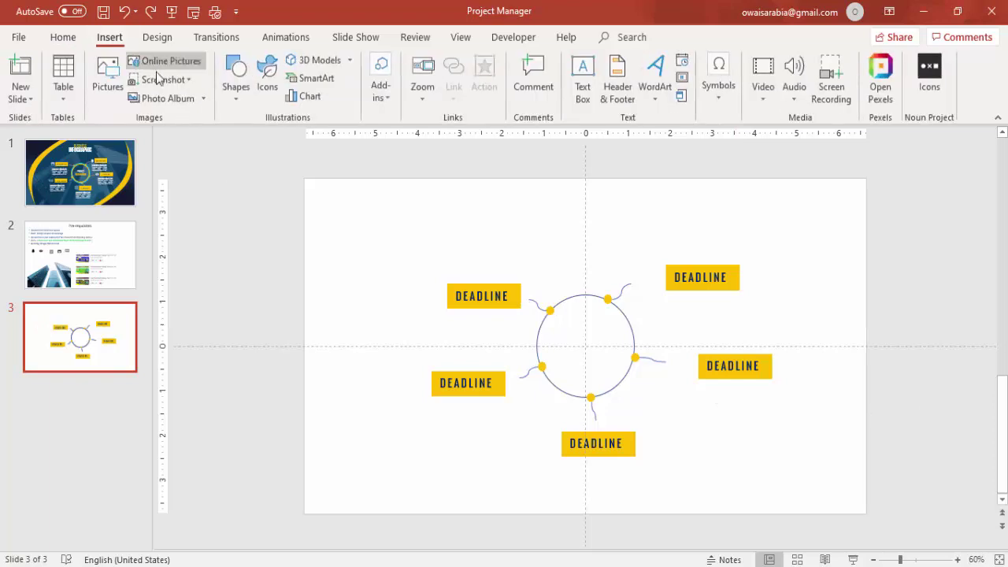
left_click(231, 102)
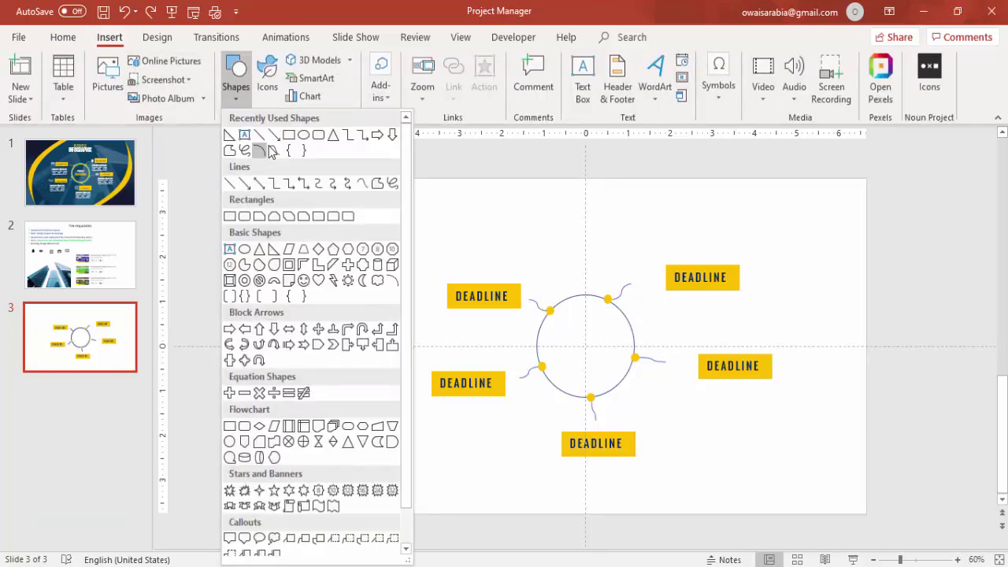
left_click(236, 213)
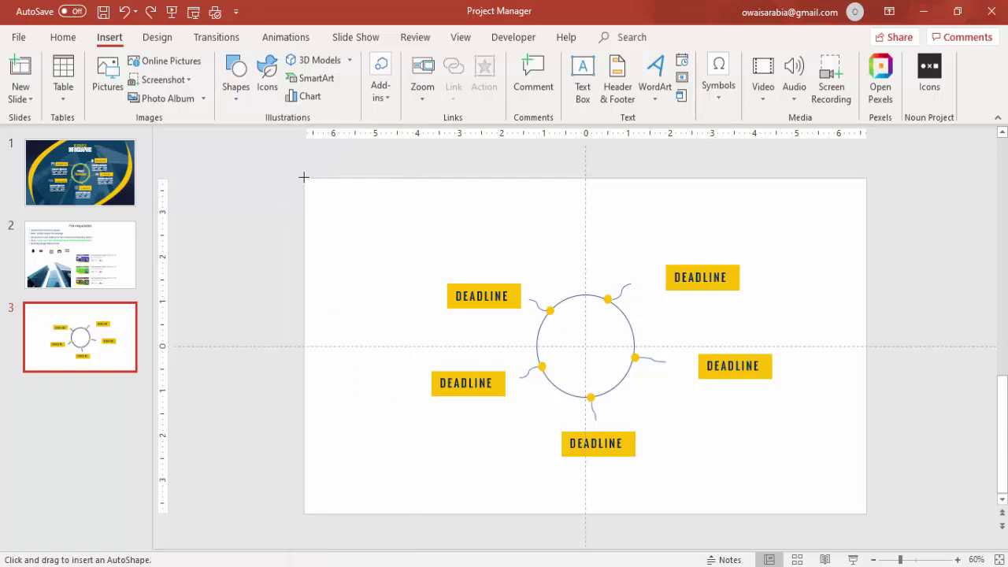
mouse_move(304, 178)
left_mouse_down()
mouse_move(553, 354)
mouse_move(715, 427)
mouse_move(866, 516)
left_mouse_up()
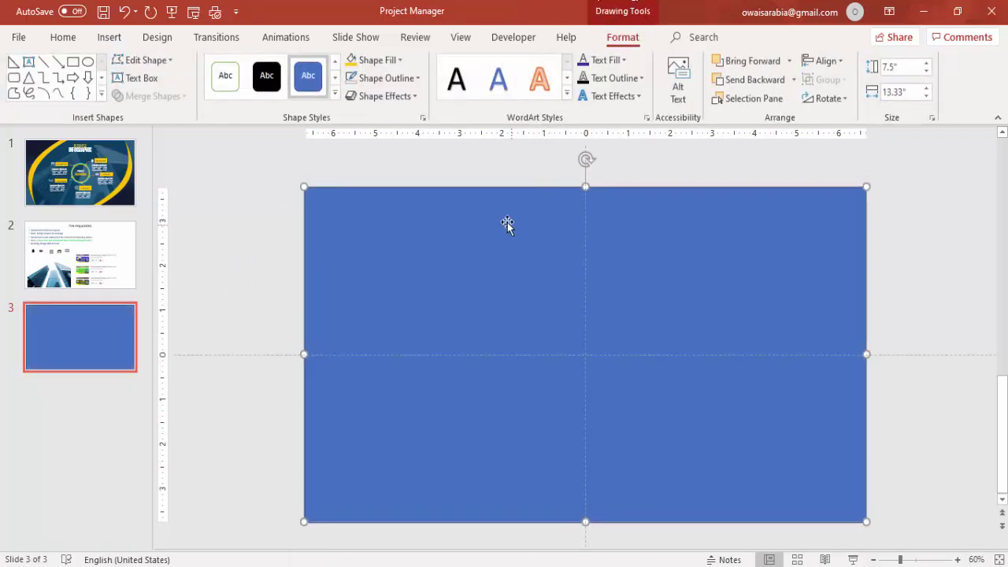
left_click(416, 80)
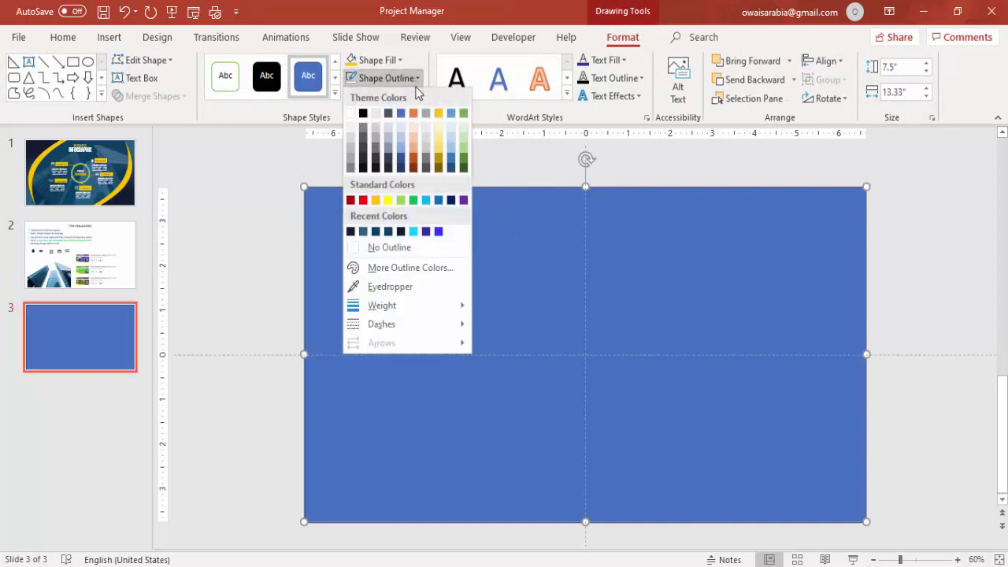
left_click(432, 249)
Fill the rectangle dark blue at 4% transparency and send it to the back.
right_click(714, 293)
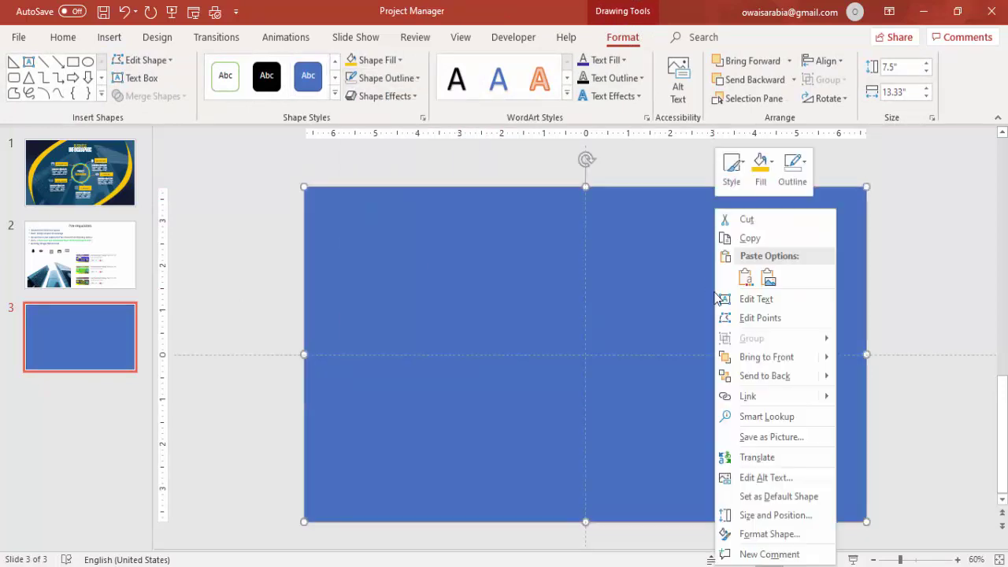
left_click(771, 534)
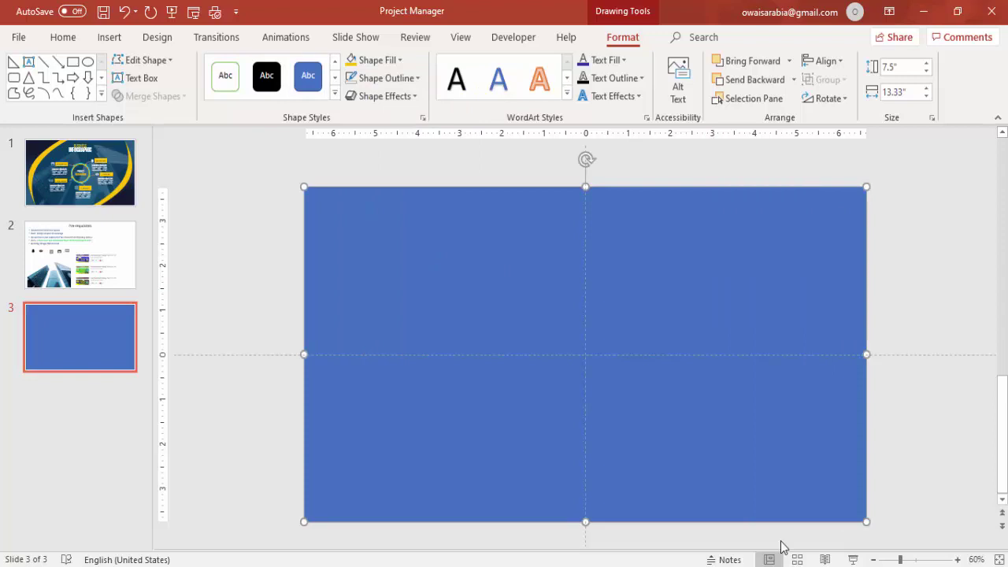
left_click(965, 370)
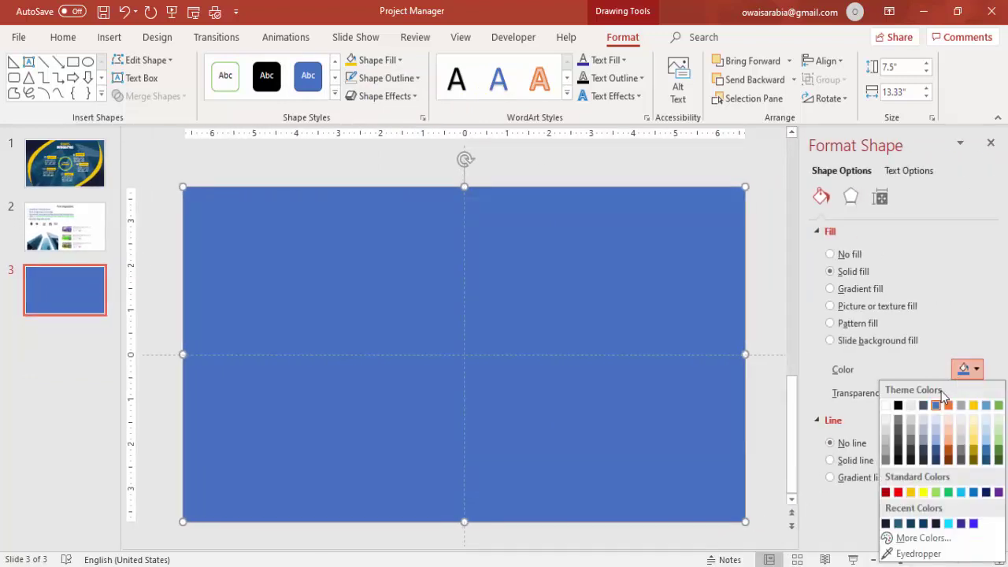
left_click(911, 524)
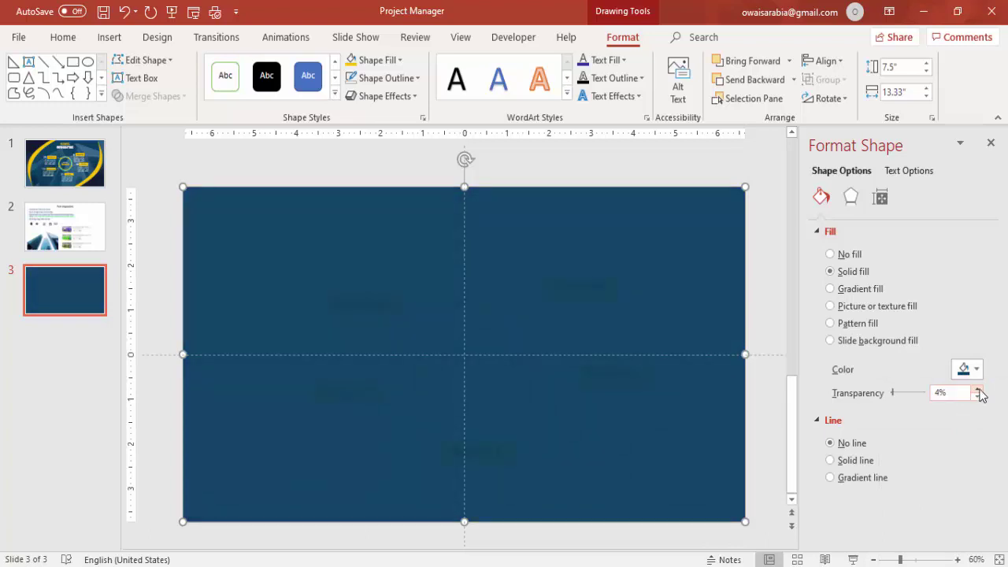
left_click(793, 80)
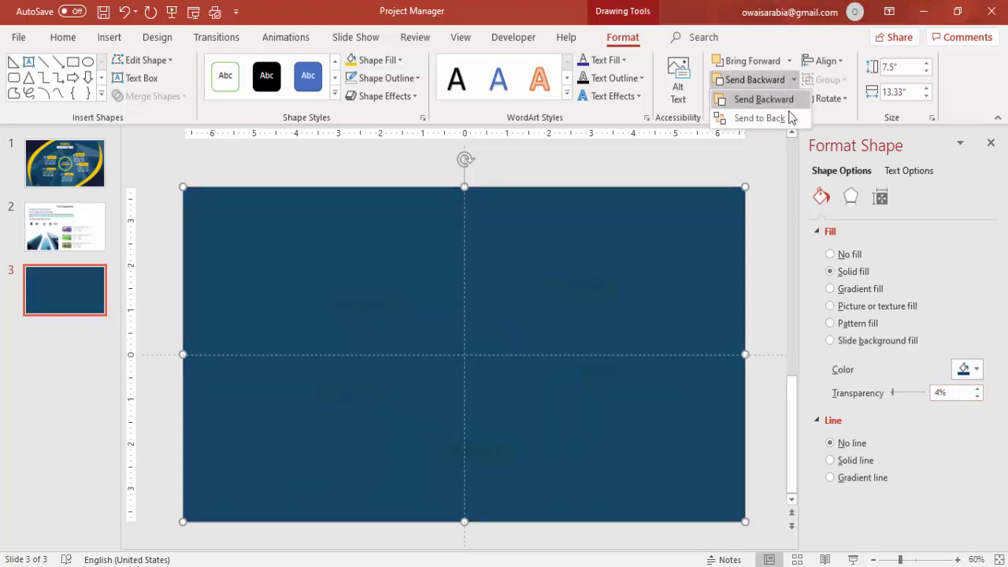
left_click(791, 118)
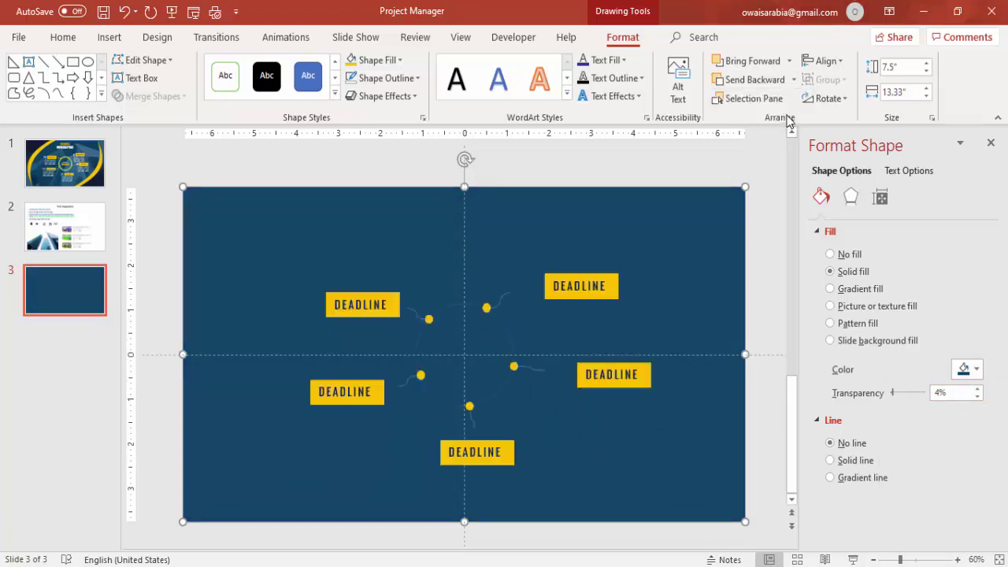
left_click(726, 167)
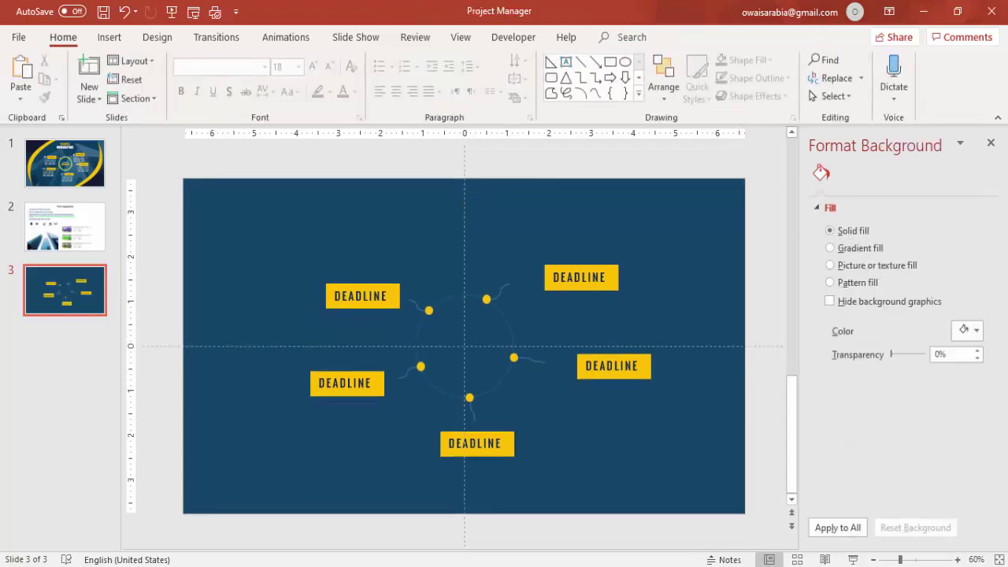
Draw a rectangle on slide 3 and fill it with the skyscraper picture.
left_click(105, 41)
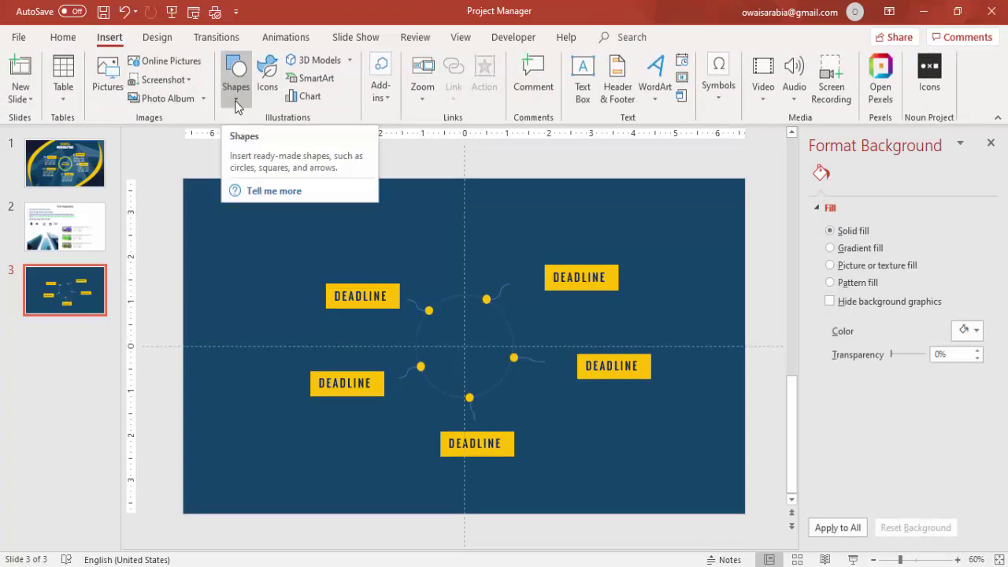
left_click(235, 103)
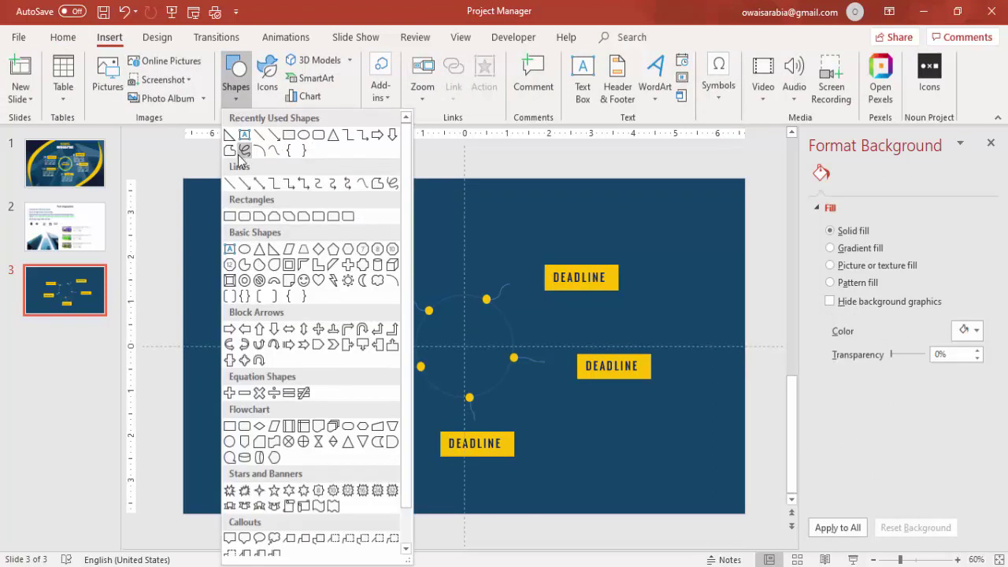
left_click(229, 216)
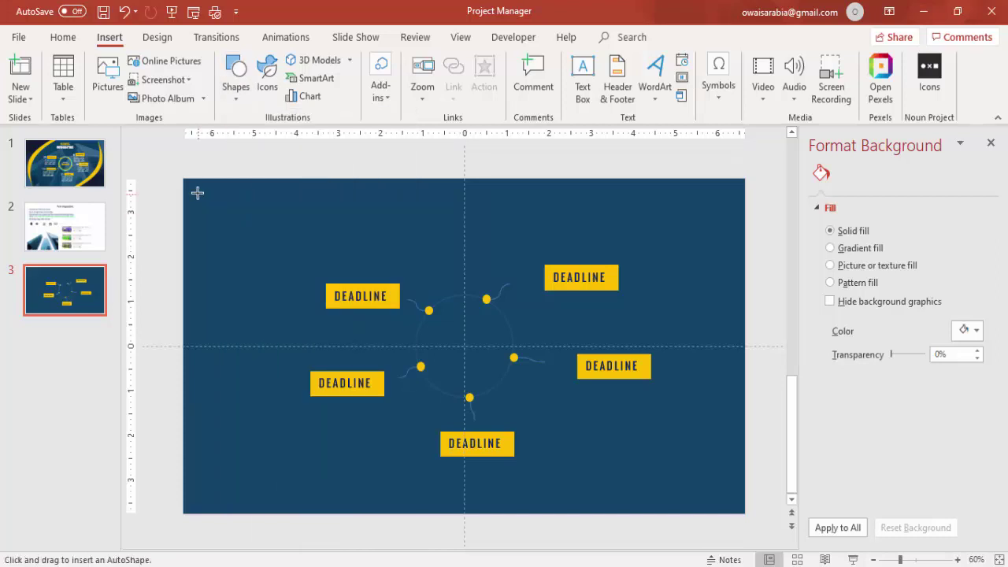
left_click_drag(186, 178, 561, 447)
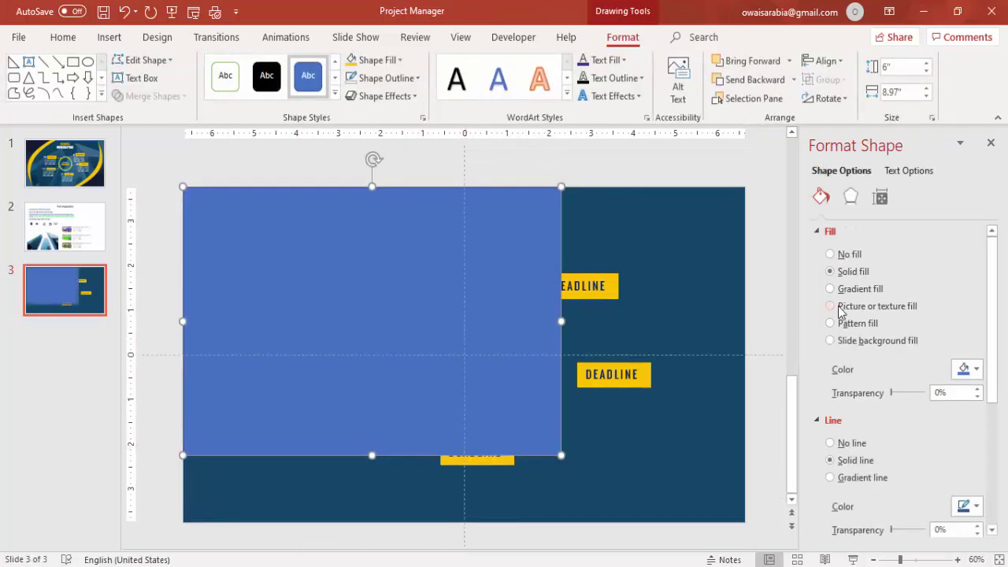
left_click(833, 305)
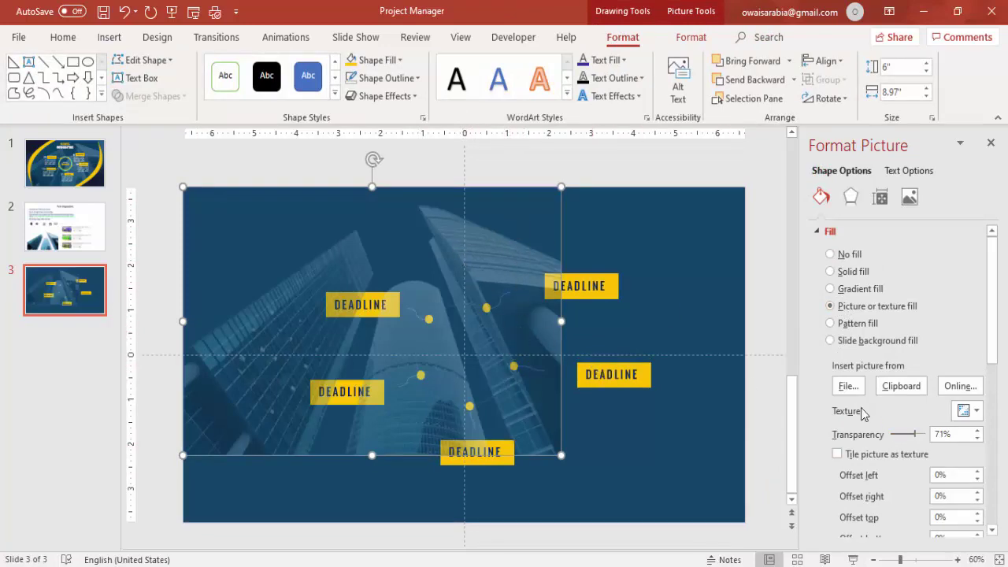
left_click(851, 387)
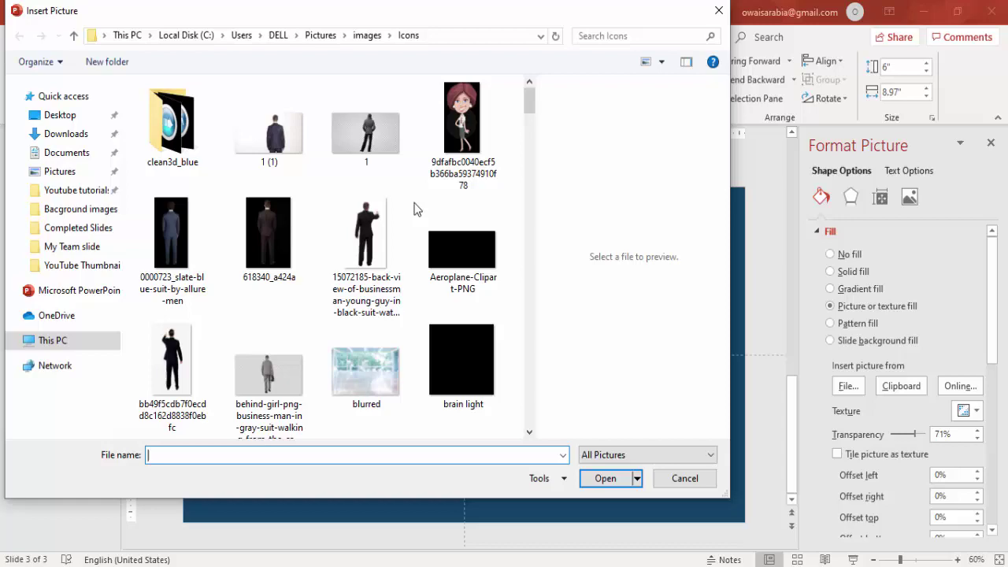
left_click(666, 480)
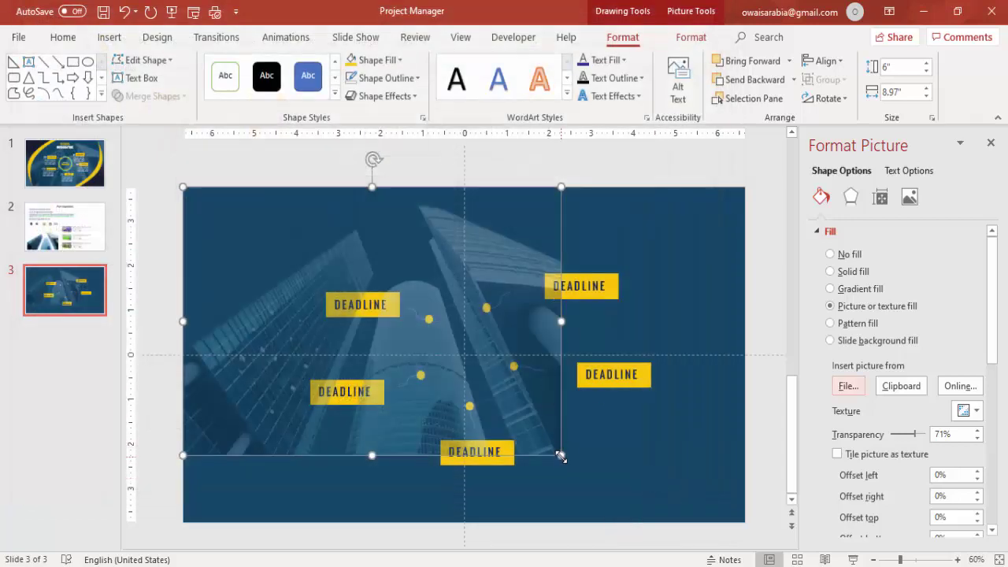
Stretch the picture over the whole slide and send it behind the labels, dots and connectors.
left_click_drag(560, 455, 742, 513)
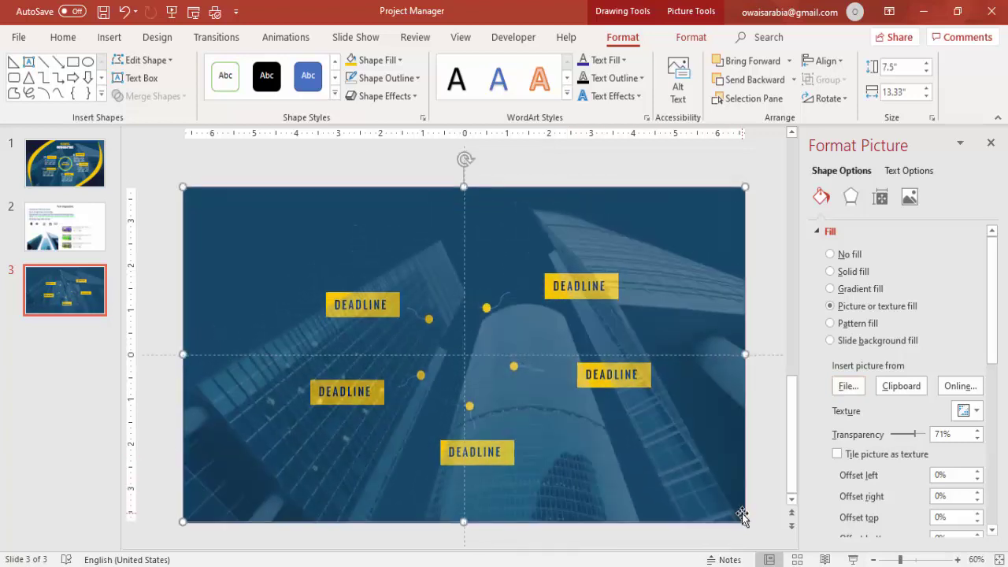
left_click(766, 82)
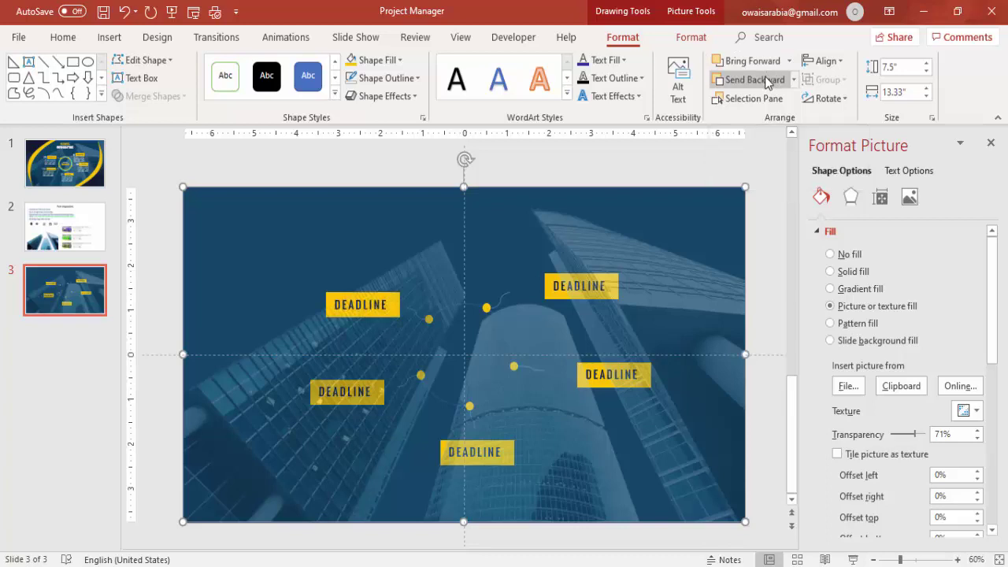
left_click(766, 81)
left_click(766, 82)
left_click(766, 82)
left_click(766, 82)
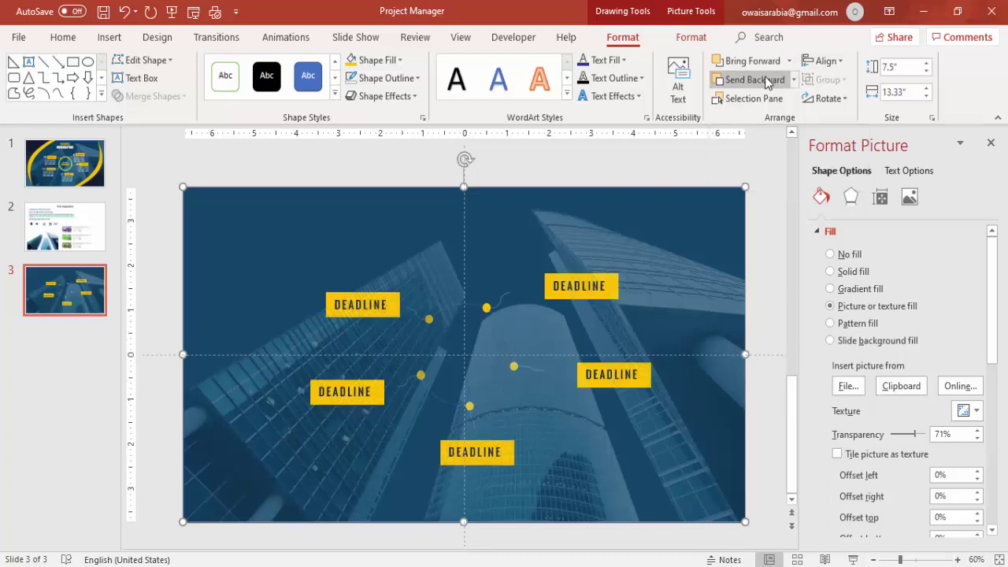
left_click(768, 82)
left_click(767, 82)
left_click(767, 82)
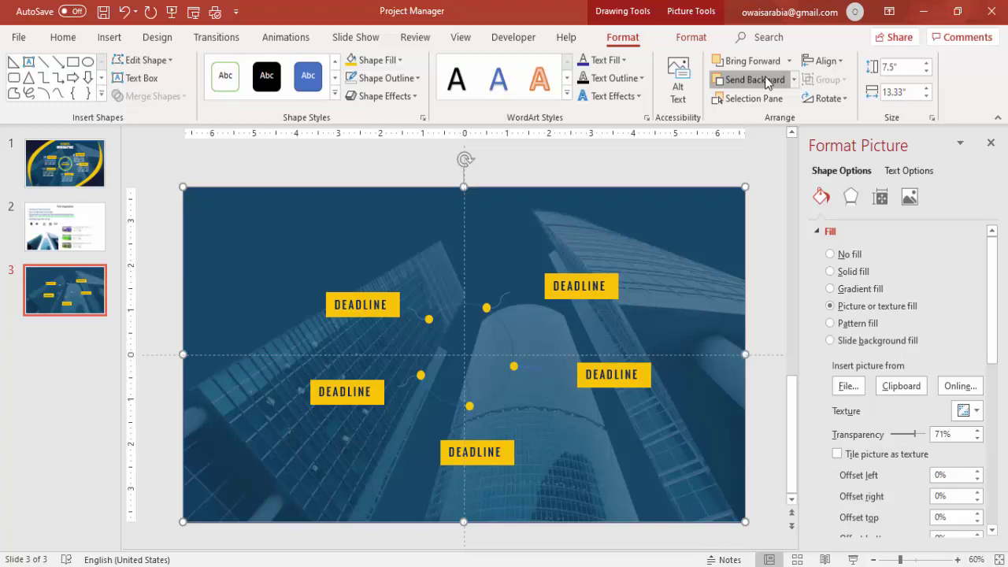
left_click(767, 82)
key("ctrl+z")
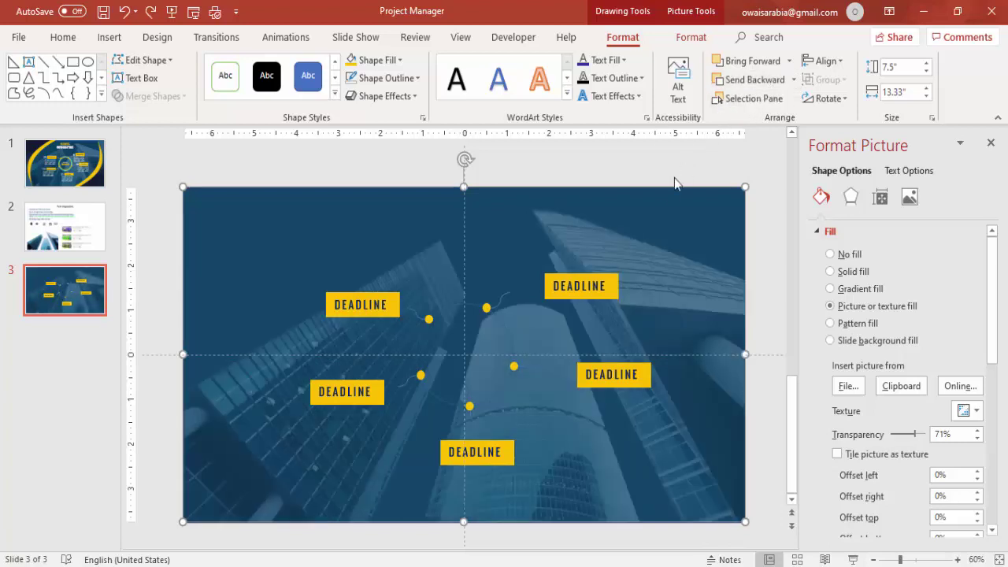
left_click(659, 158)
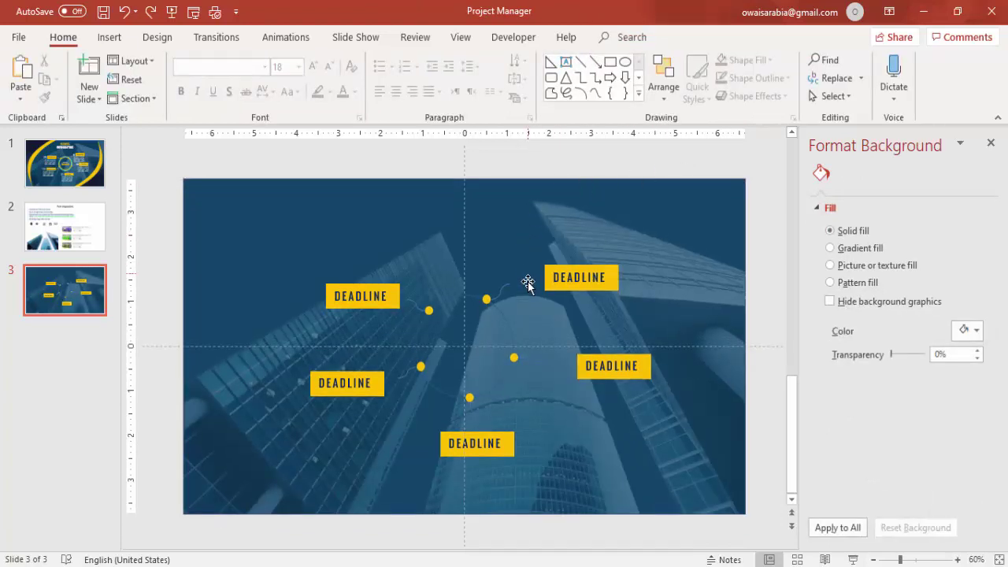
Select the five icons on the Pre-requisites slide and paste them onto slide 3.
left_click(39, 235)
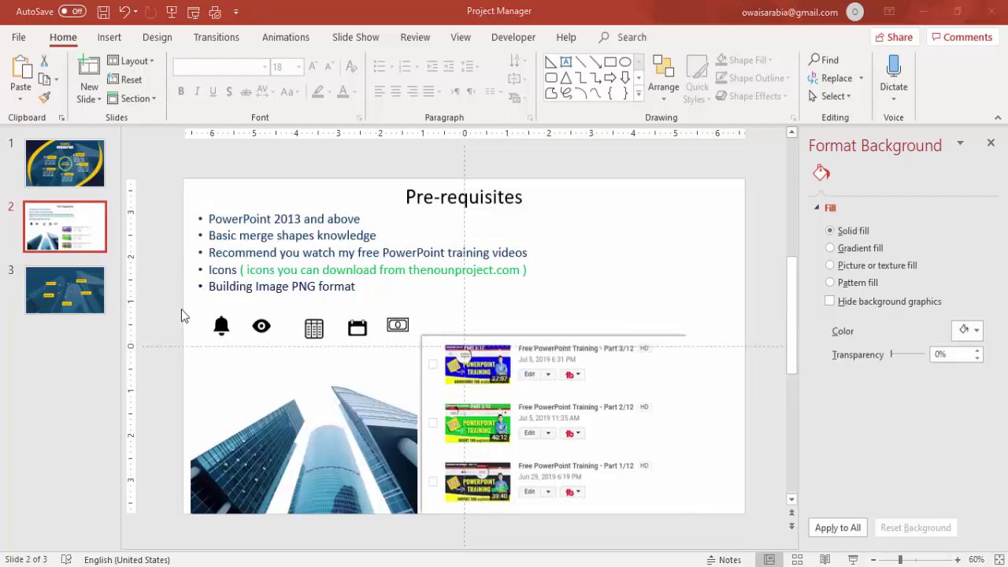
left_click(381, 327)
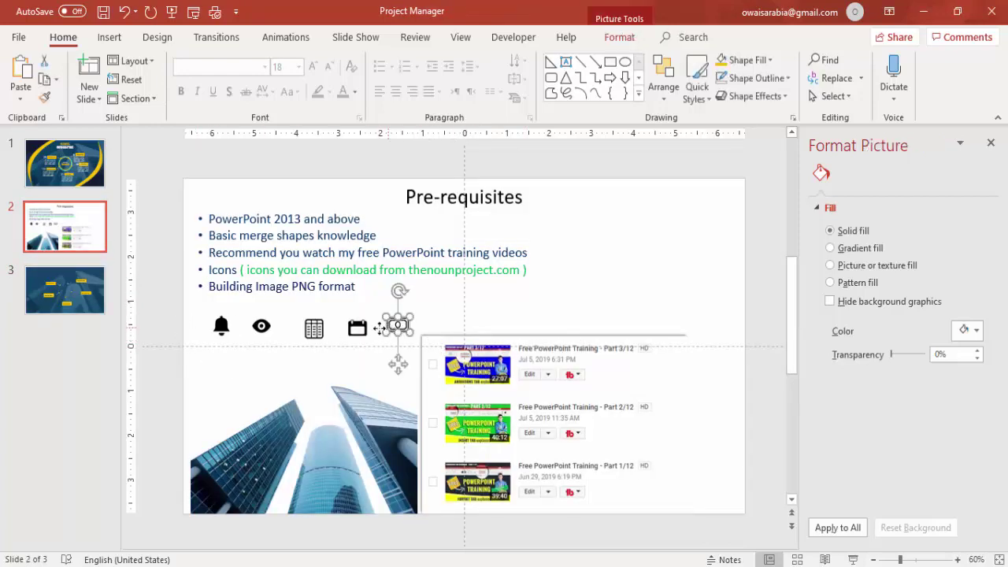
left_click(359, 329, "shift")
left_click(314, 331, "shift")
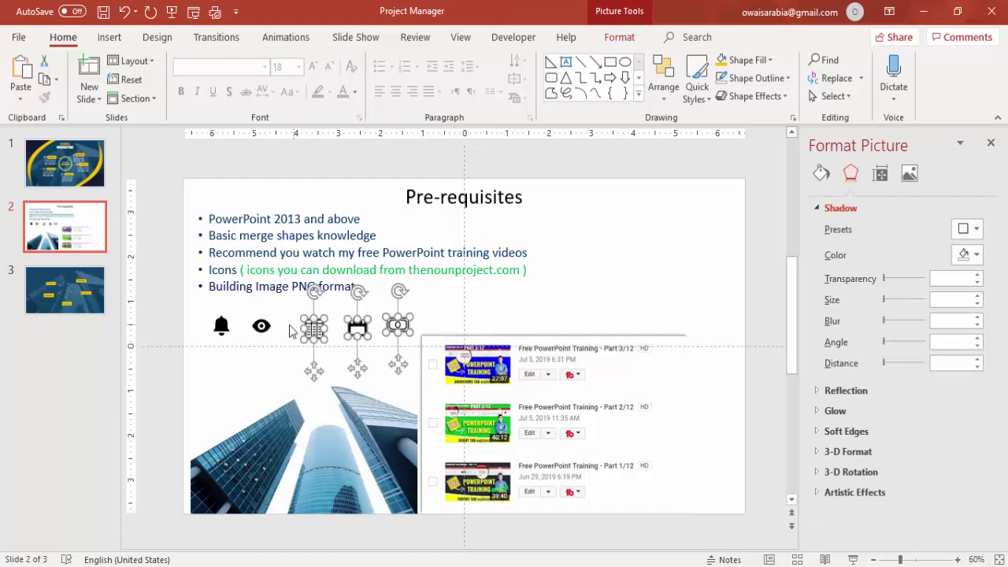
left_click(261, 326, "shift")
left_click(221, 326, "shift")
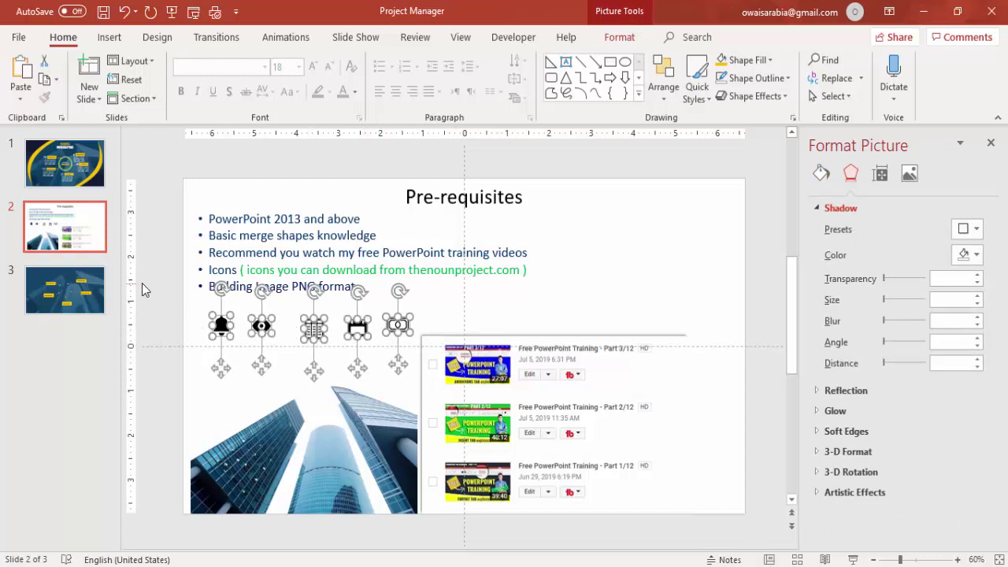
left_click(102, 293)
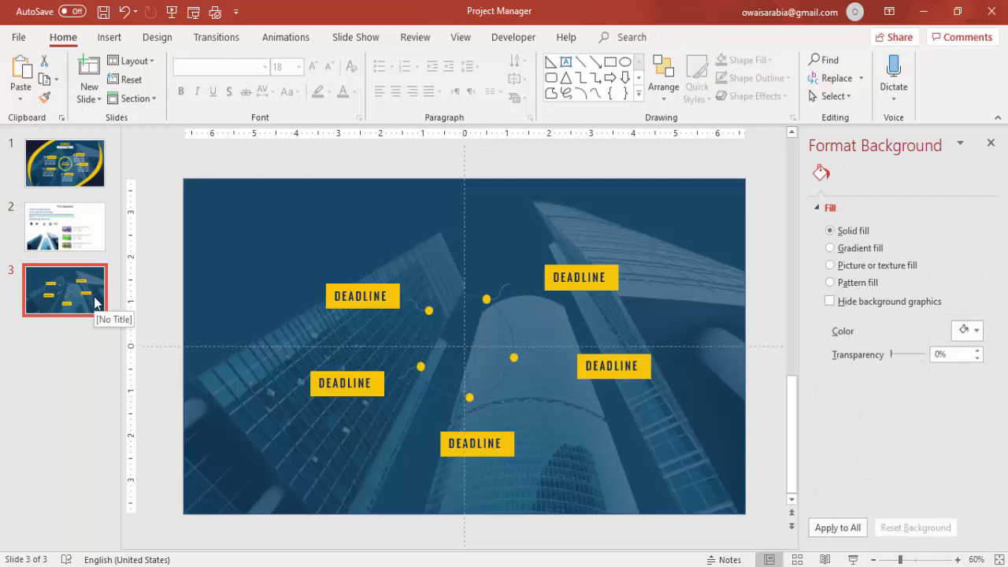
key("ctrl+v")
left_click(476, 166)
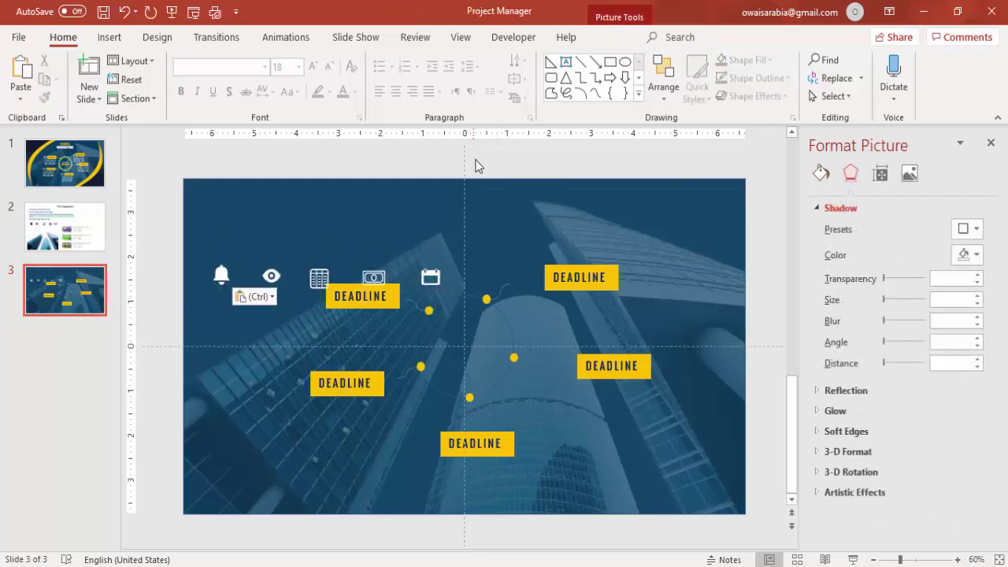
Place the bell, eye, calendar, money and grid icons beside their DEADLINE labels.
left_click_drag(221, 277, 527, 281)
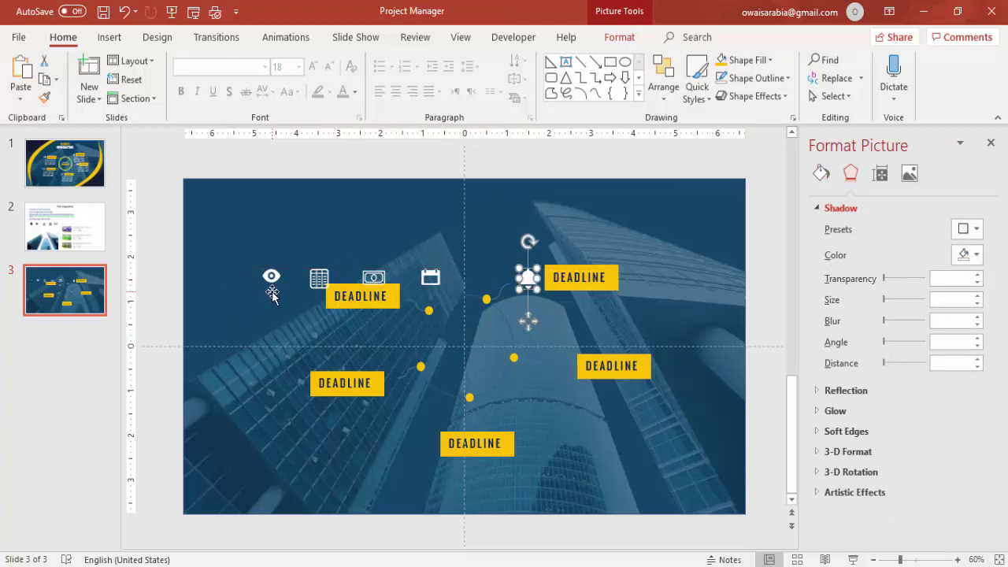
left_click_drag(274, 285, 561, 364)
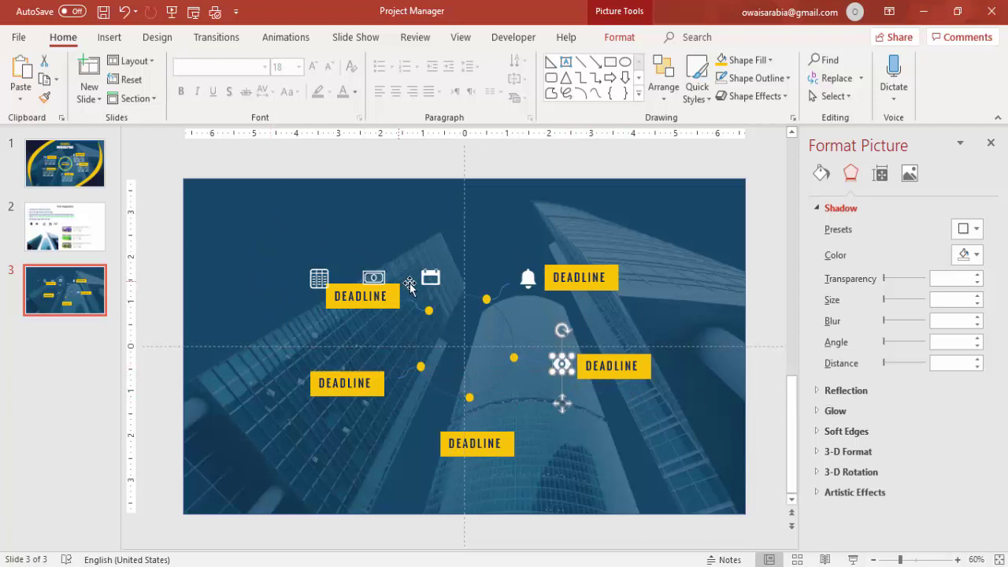
left_click_drag(430, 282, 424, 446)
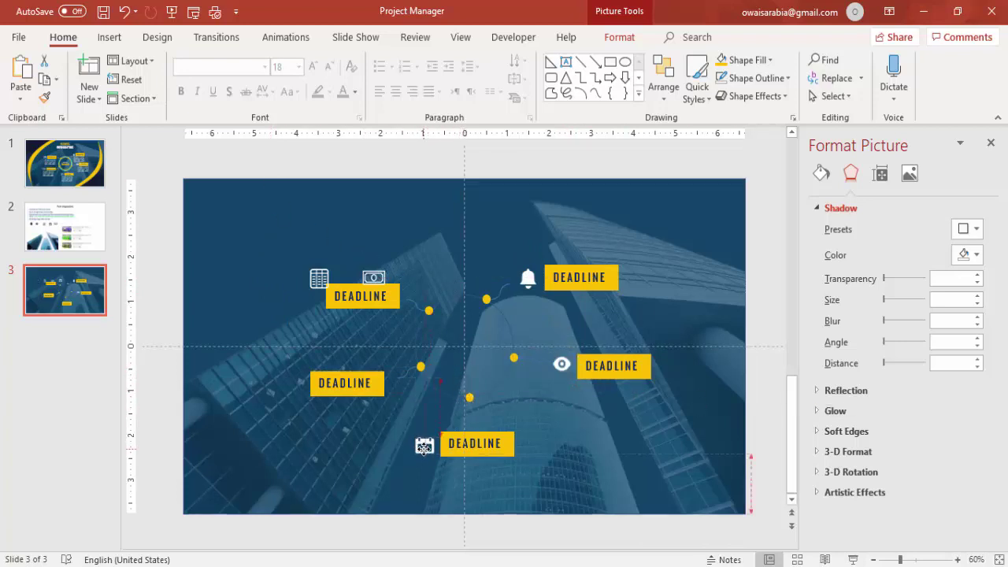
left_click(374, 278)
left_click_drag(374, 278, 291, 385)
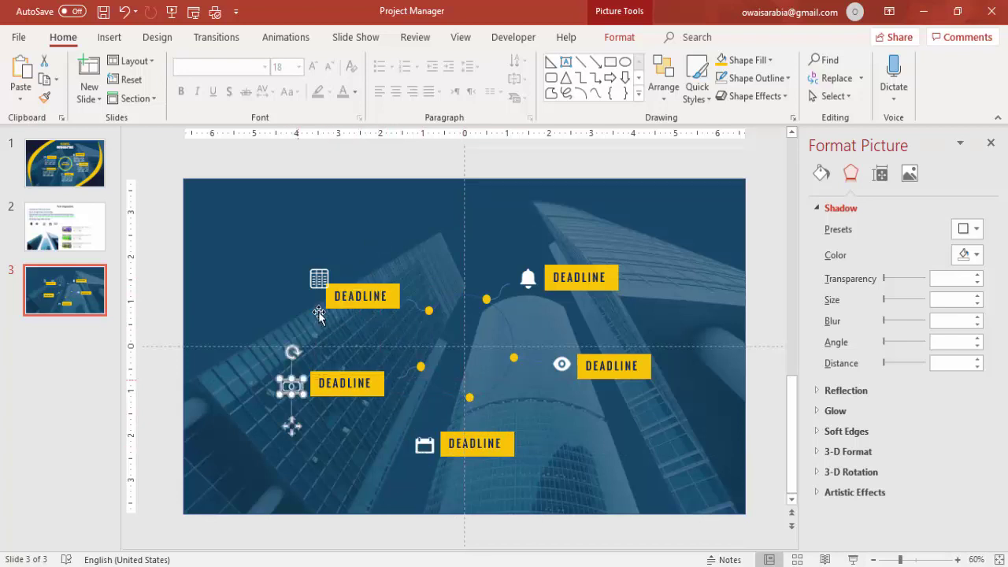
mouse_move(318, 290)
left_mouse_down()
mouse_move(353, 418)
mouse_move(384, 468)
mouse_move(363, 367)
mouse_move(306, 297)
left_mouse_up()
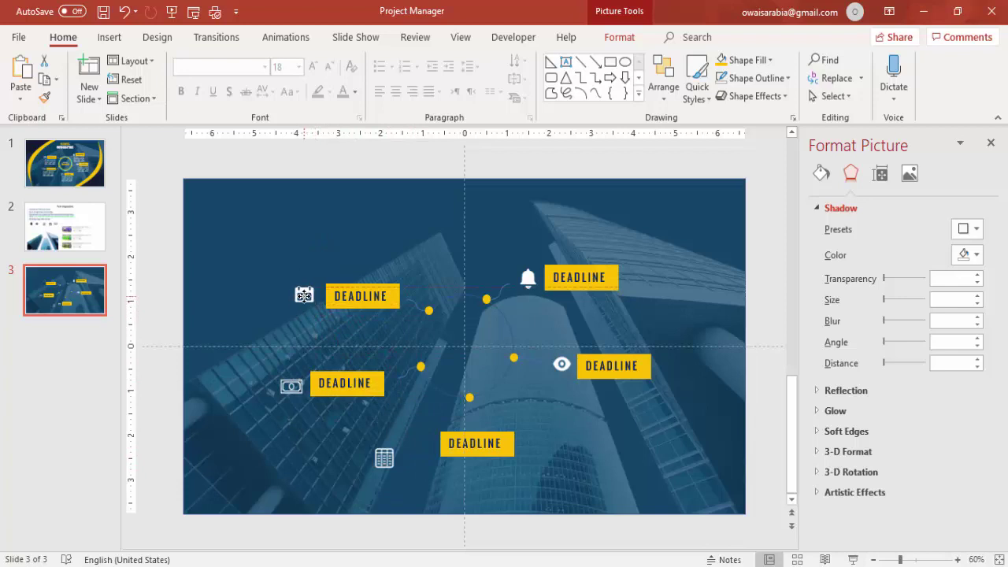
left_click_drag(386, 454, 430, 449)
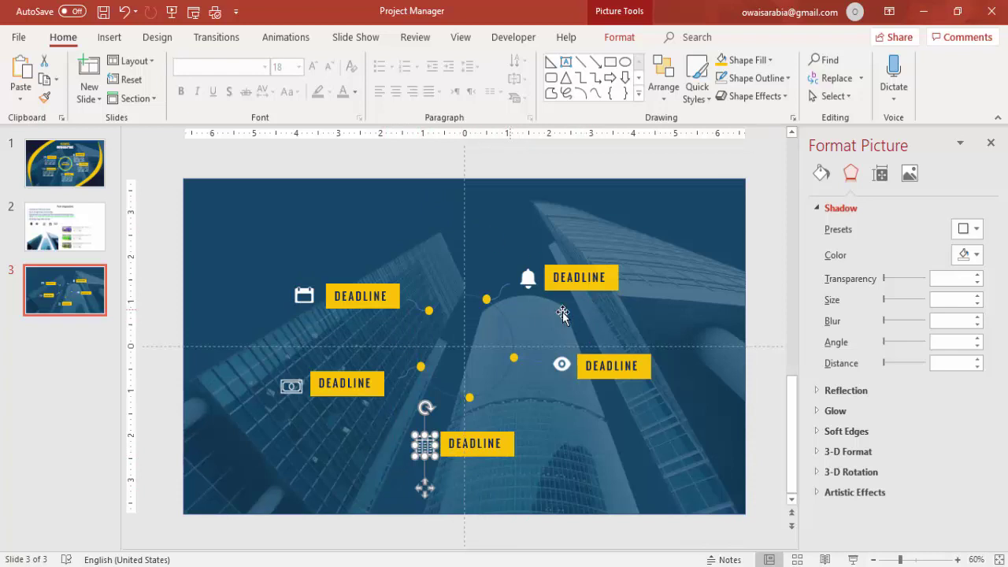
left_click(578, 162)
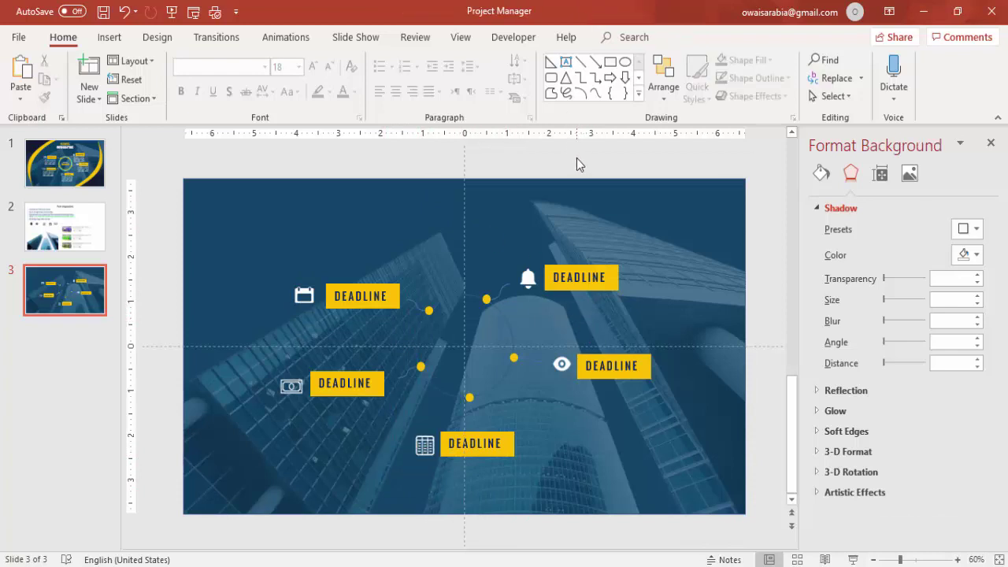
Add a white, 14 pt, centred 'Type your own text here' text box under the top-right DEADLINE.
left_click(108, 36)
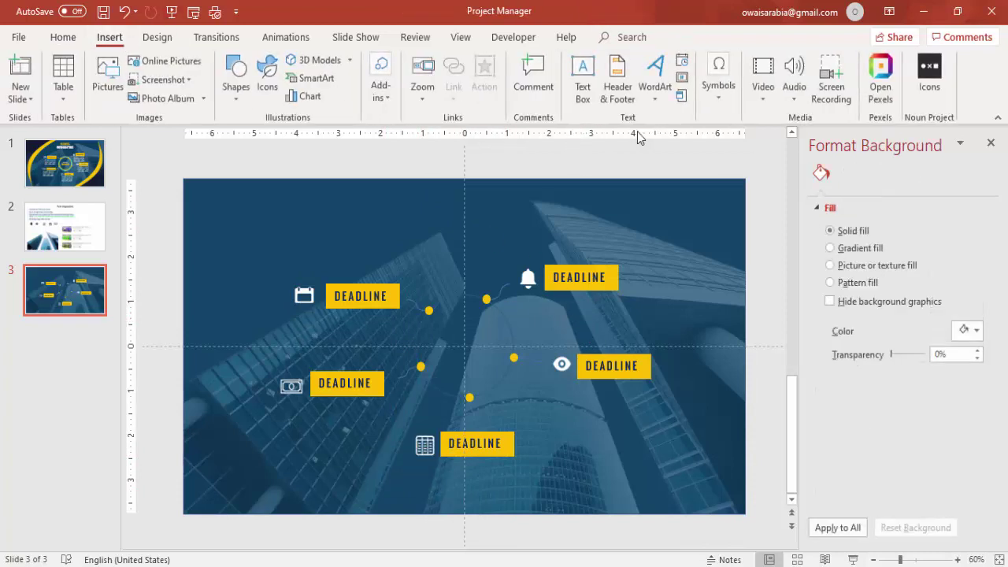
left_click(583, 79)
left_click_drag(592, 325, 662, 331)
type("Type your own text here")
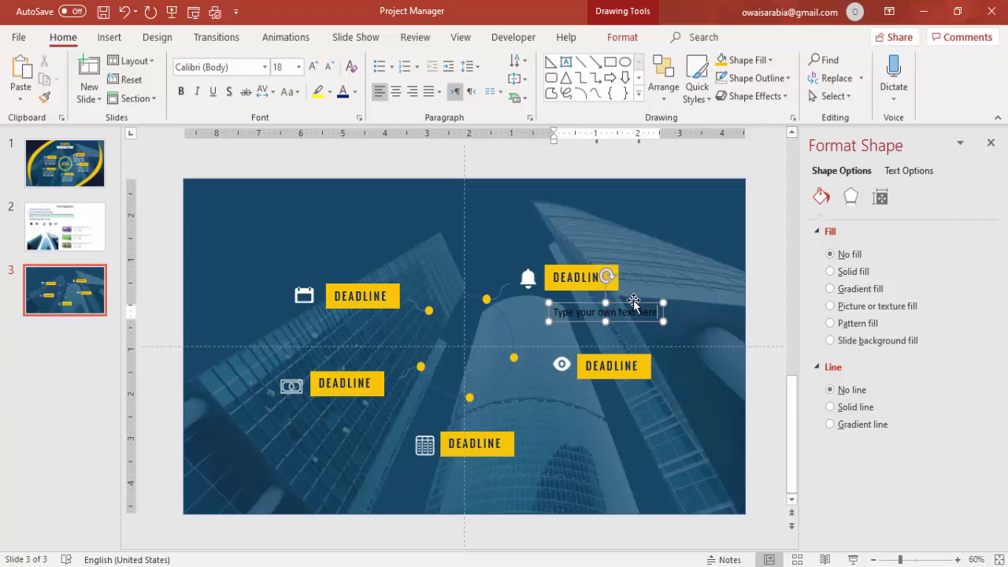
left_click_drag(634, 302, 634, 301)
left_click(354, 92)
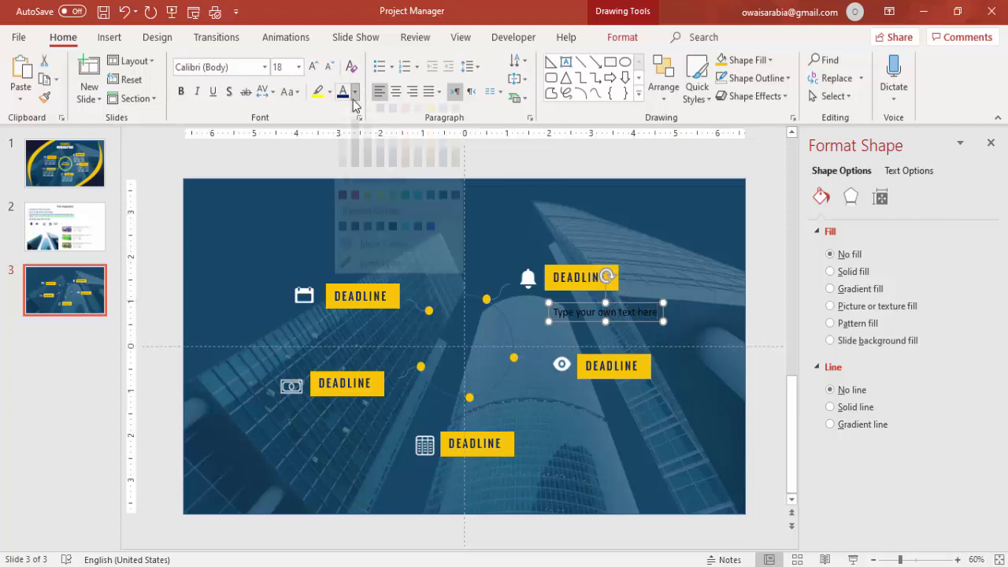
left_click(346, 126)
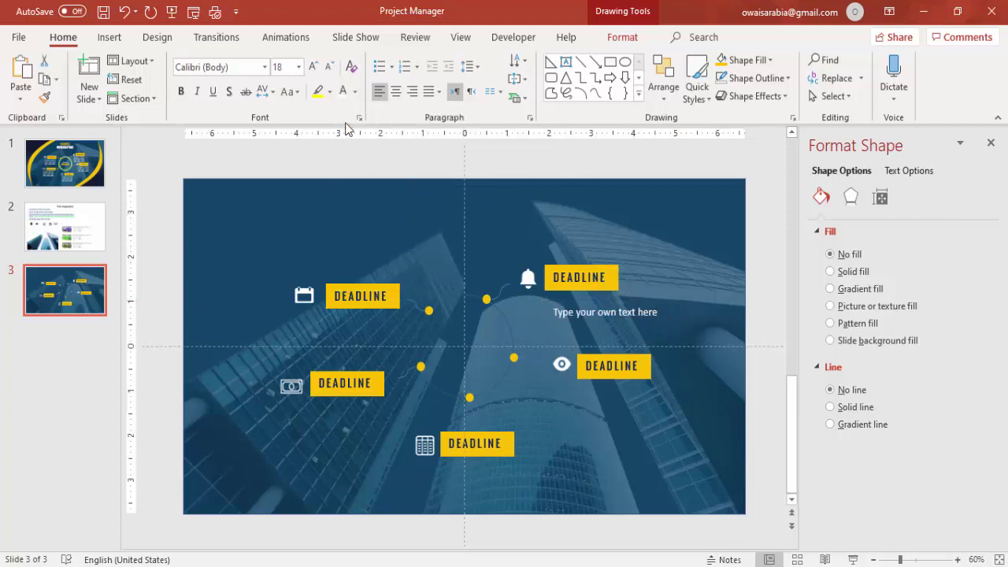
left_click(328, 71)
left_click(328, 71)
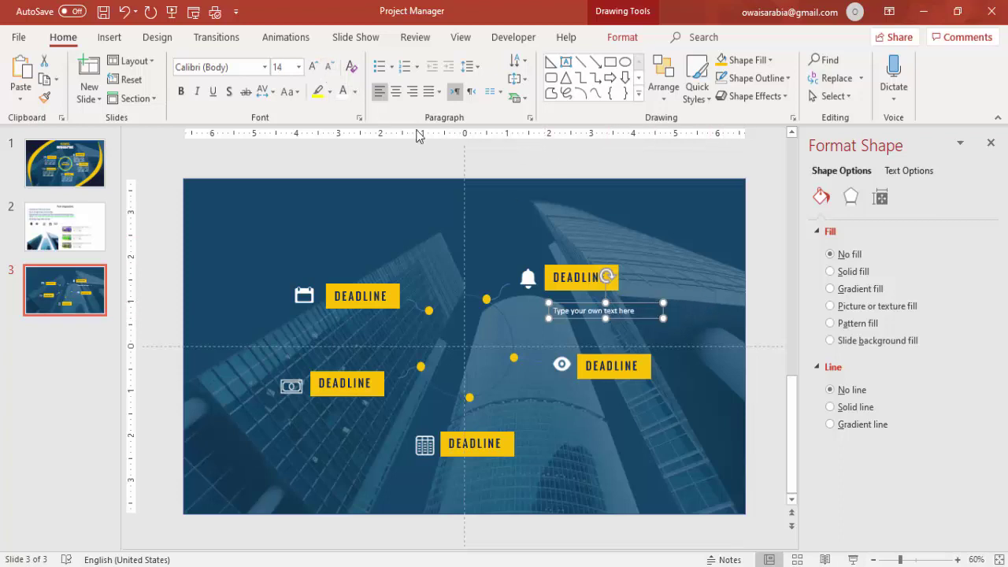
left_click(395, 91)
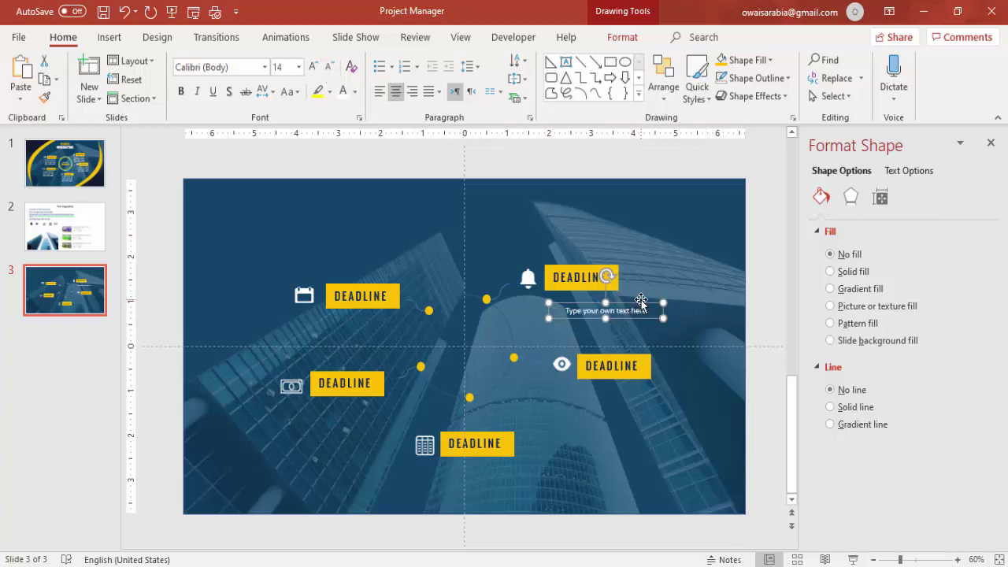
Place caption copies beneath the bell, money and calendar DEADLINE labels.
left_click_drag(644, 305, 512, 468)
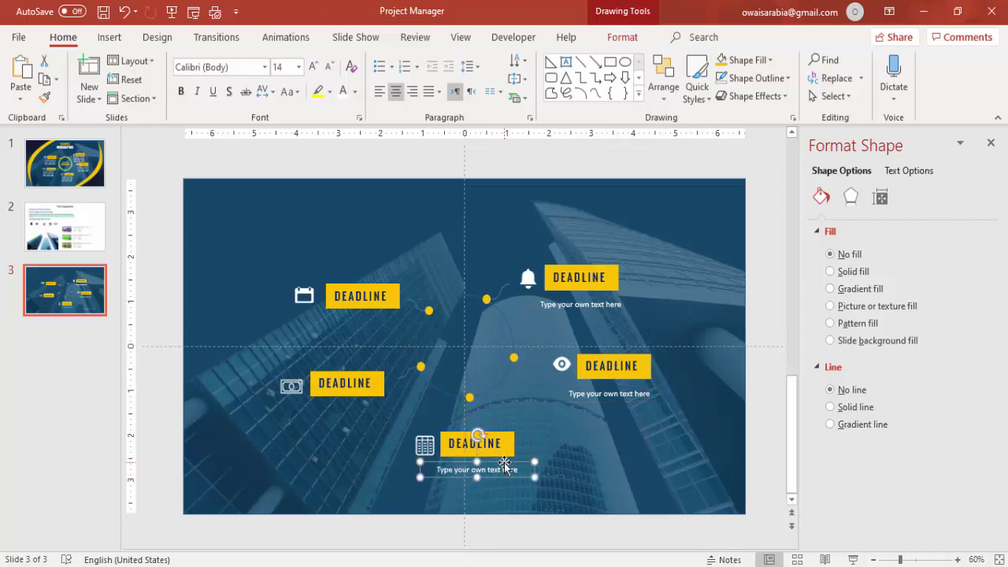
key("ctrl+v")
left_click_drag(396, 522, 397, 391)
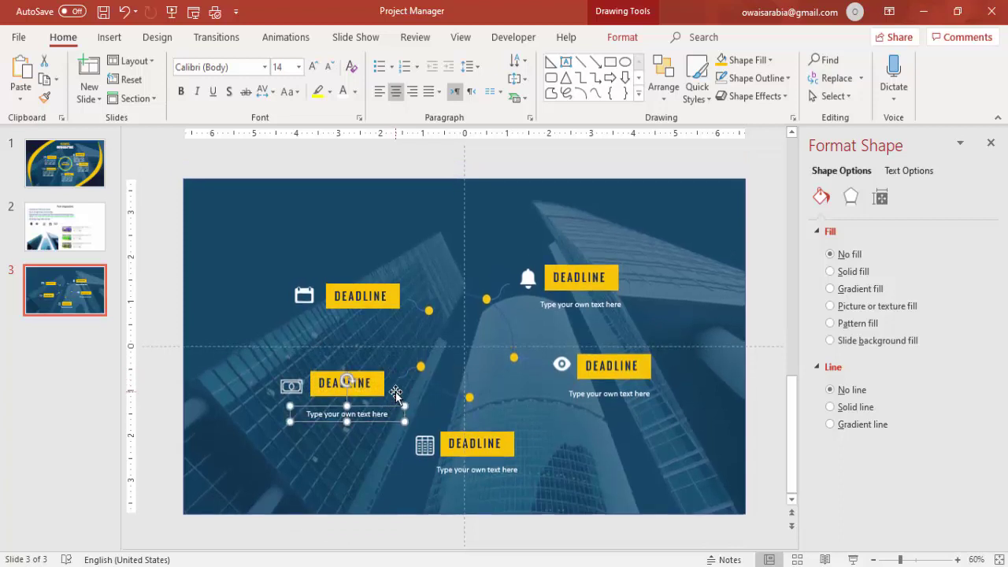
key("ctrl+v")
left_click_drag(268, 351, 414, 310)
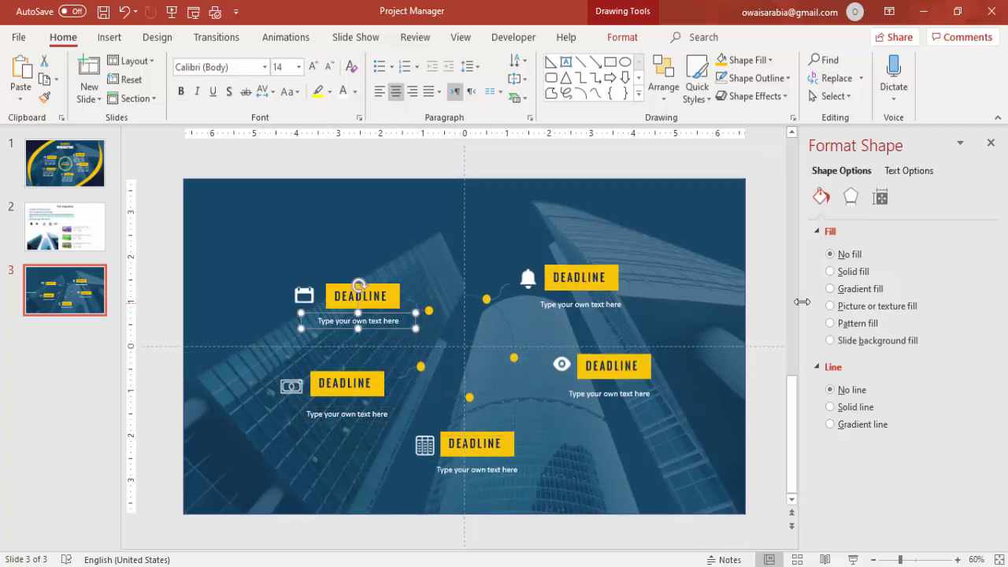
Rename the eye icon's DEADLINE label to VISUALS and select the bottom label's word for renaming.
left_click(638, 366)
double_click(612, 367)
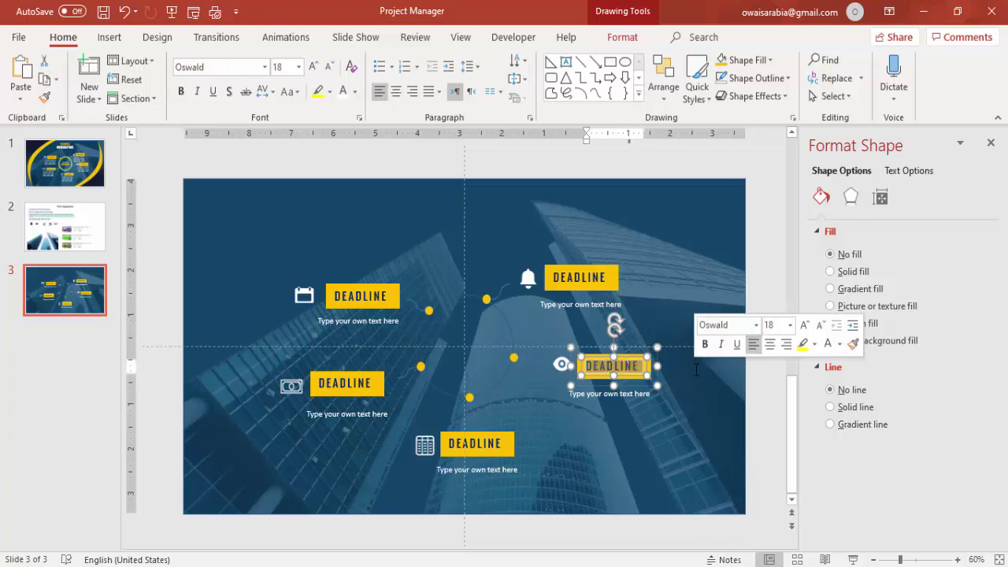
type("VISUALS")
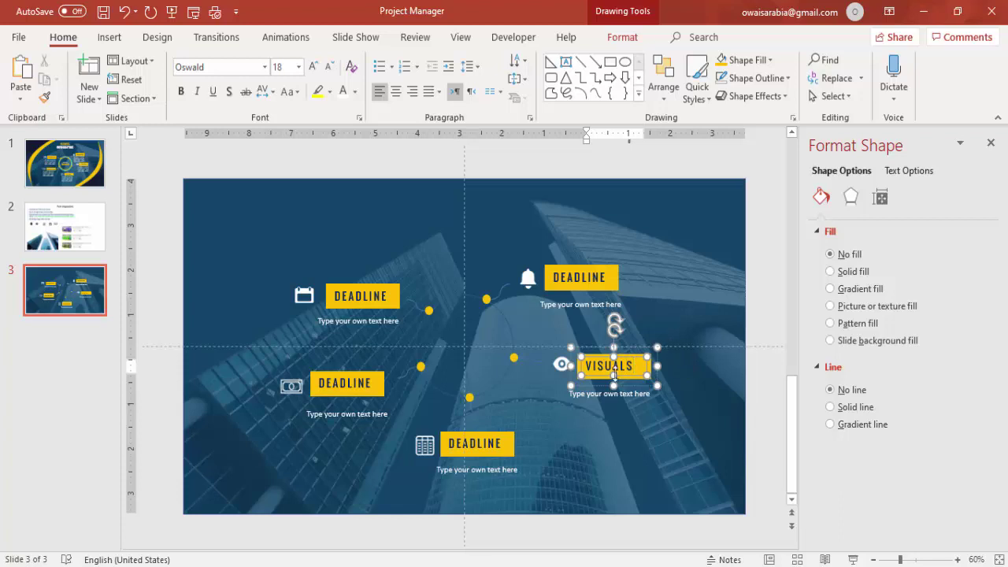
left_click(452, 446)
double_click(475, 444)
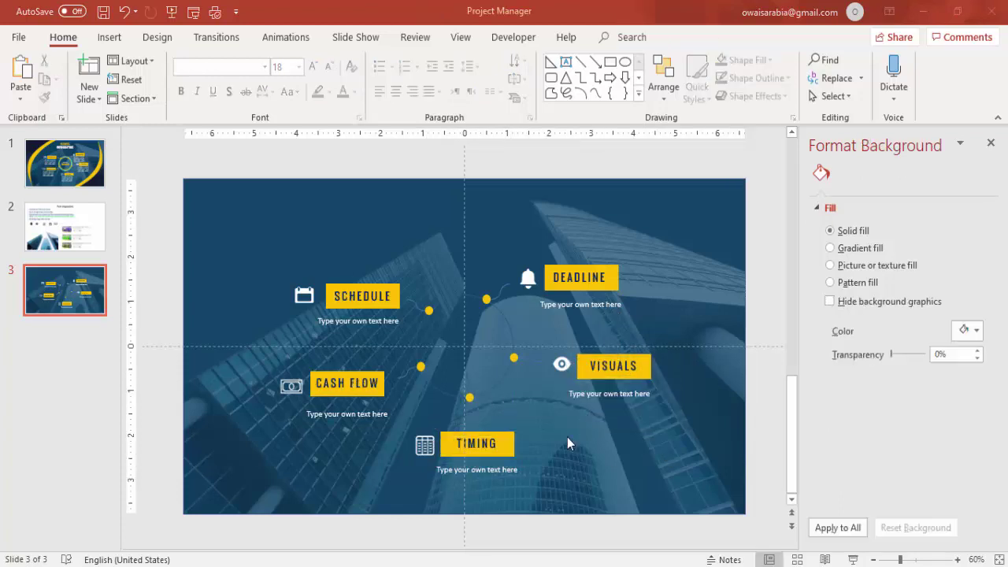
Give the central circle linking the dots a teal outline.
left_click(503, 315)
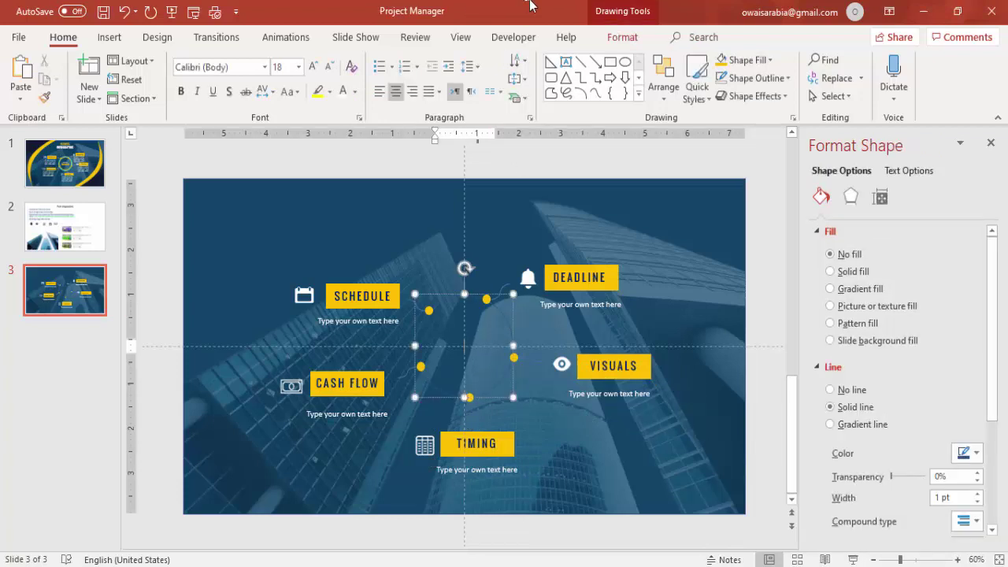
left_click(643, 39)
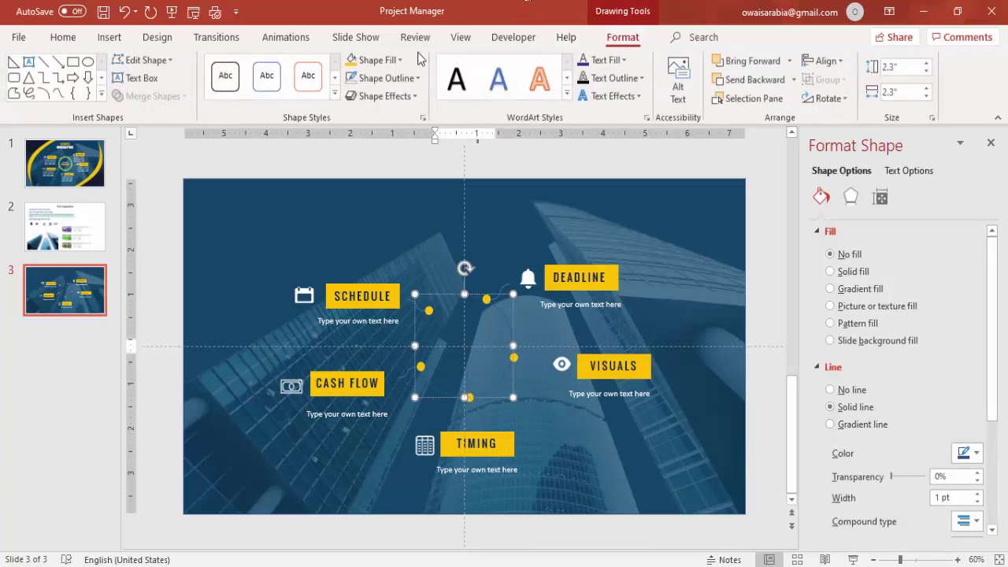
left_click(374, 60)
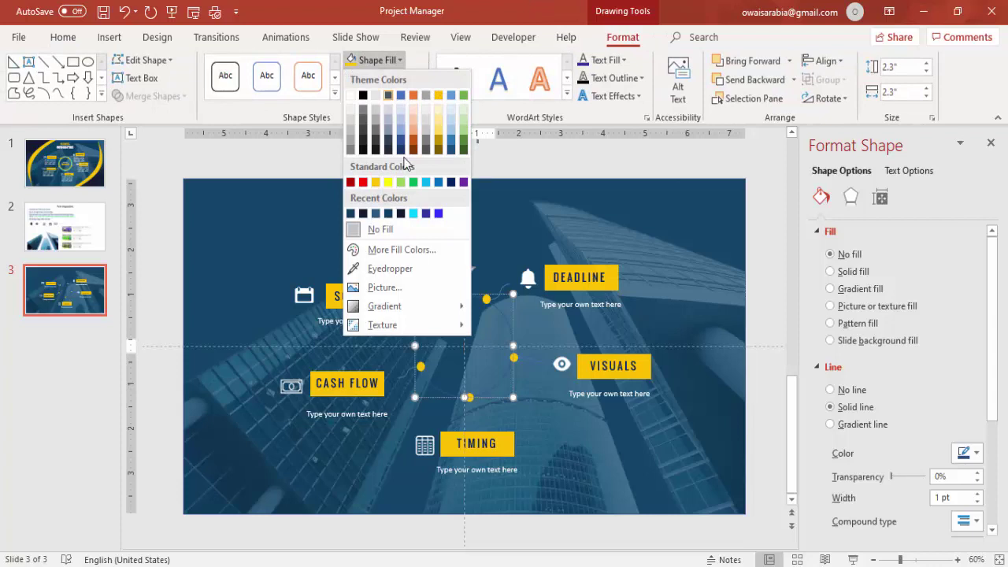
left_click(423, 38)
left_click(417, 37)
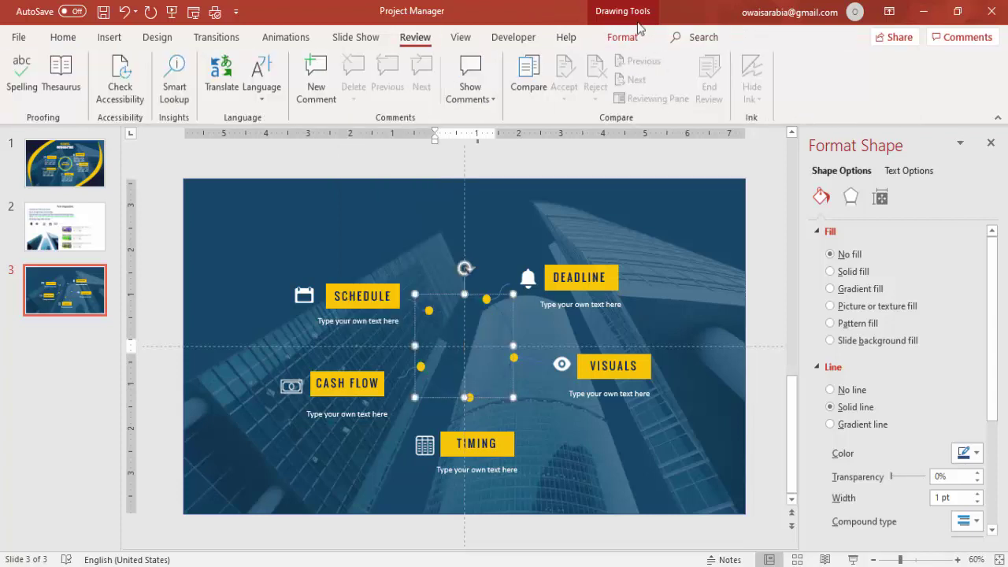
left_click(622, 37)
left_click(404, 78)
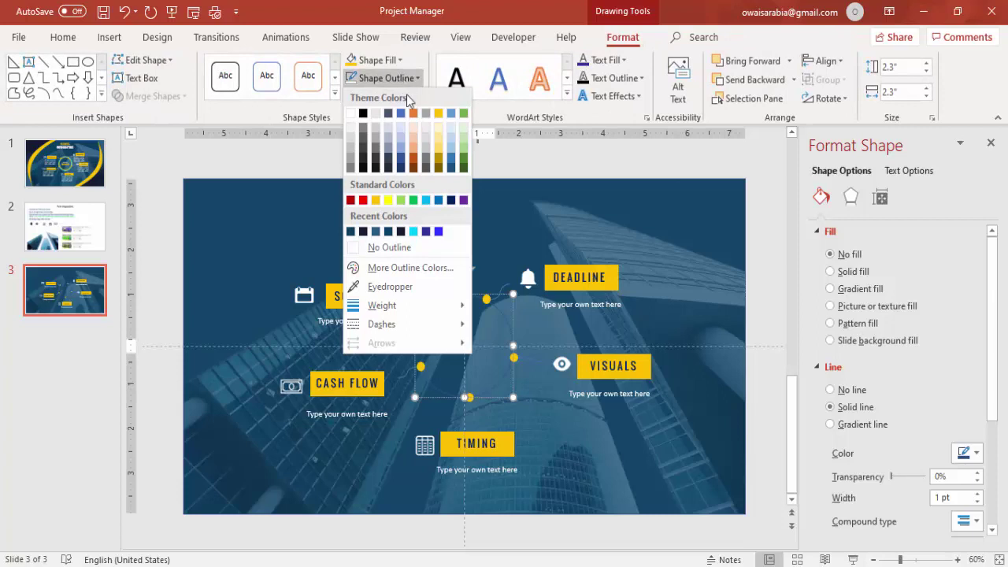
left_click(414, 232)
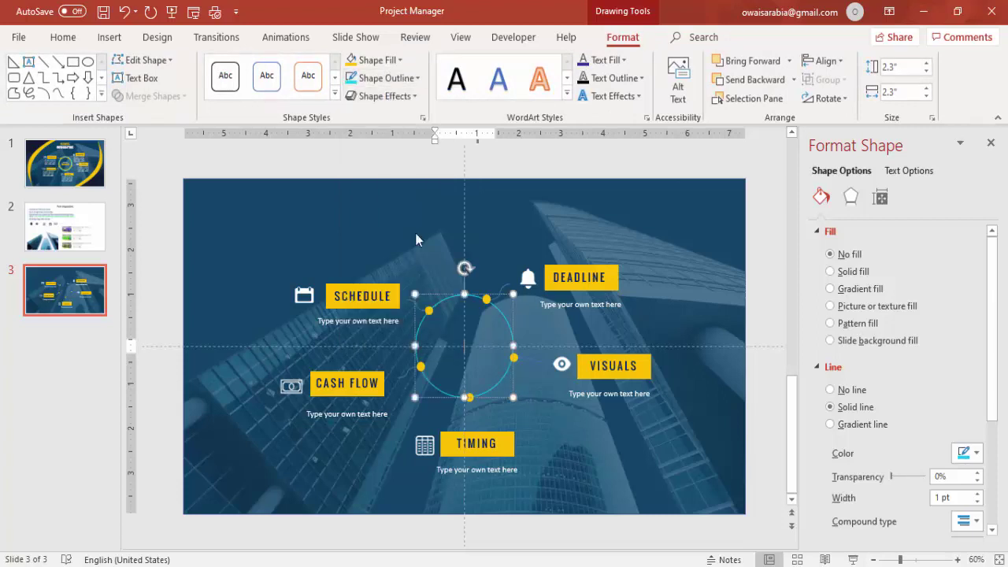
Recolour the connector line beside the bell label, then select the other connectors.
left_click(504, 290)
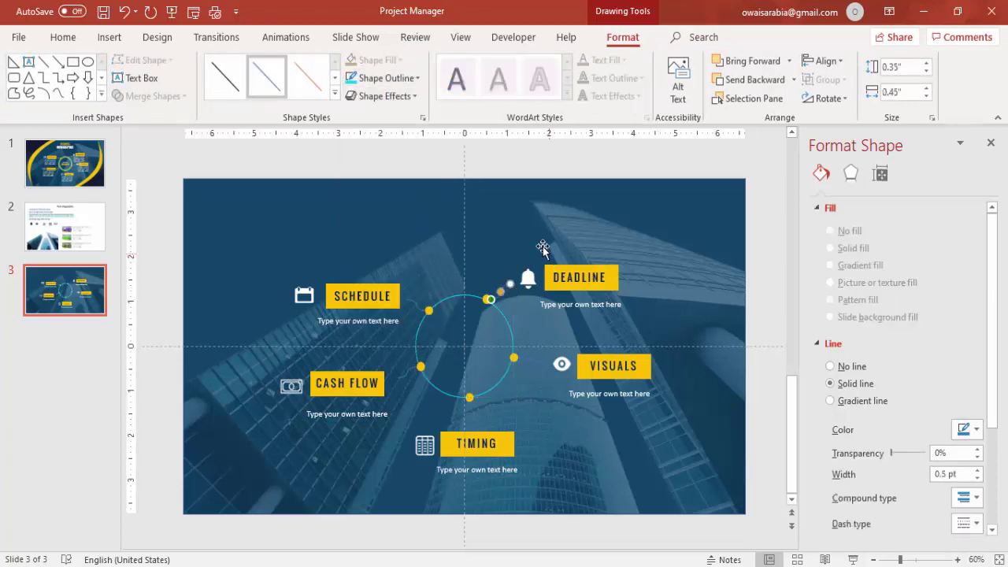
left_click(384, 77)
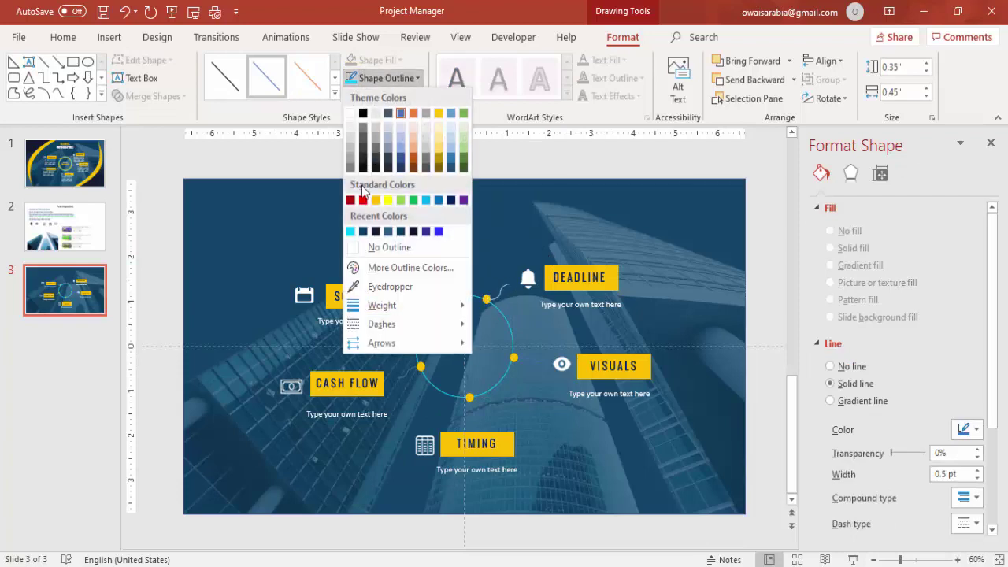
left_click(347, 168)
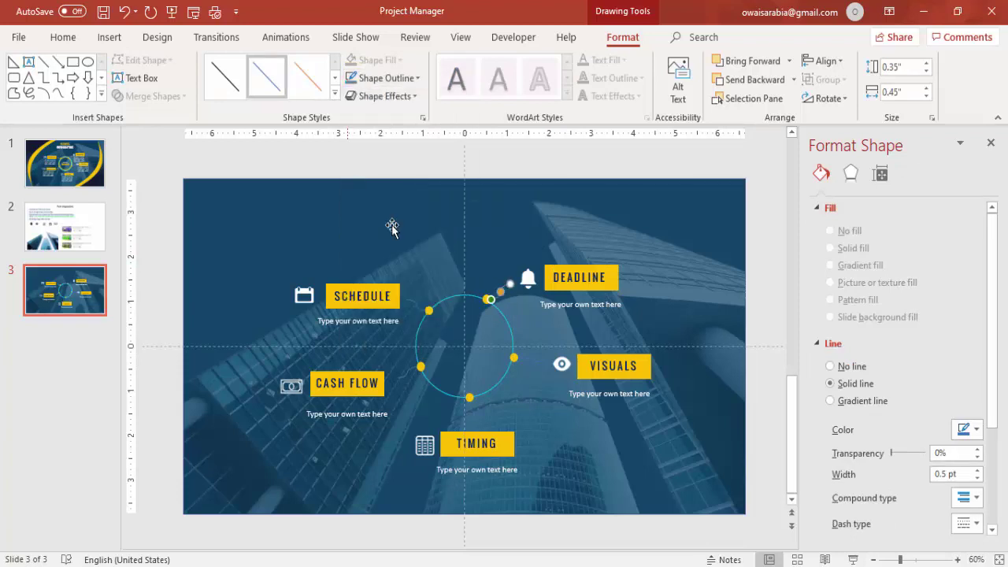
left_click(537, 361)
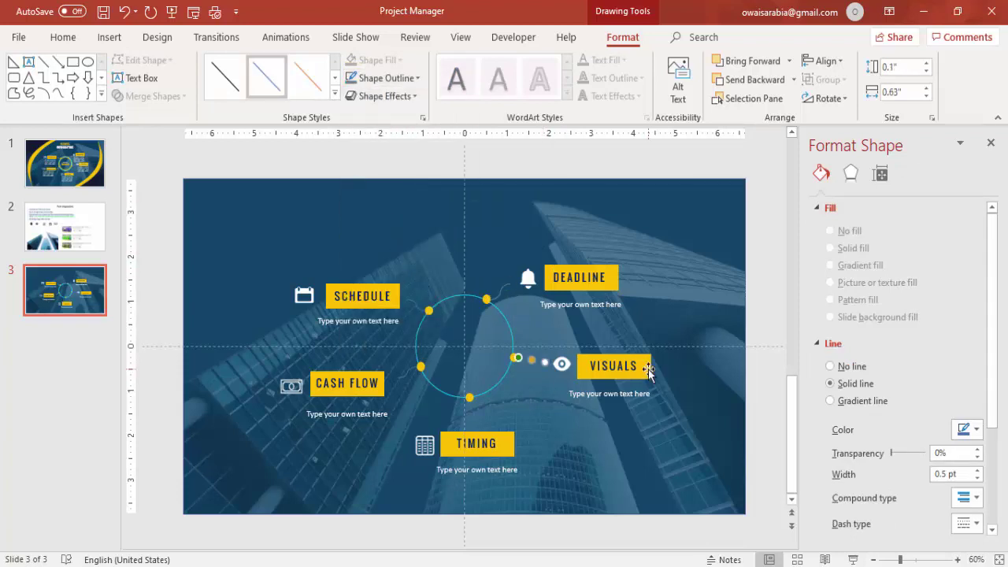
left_click(472, 414)
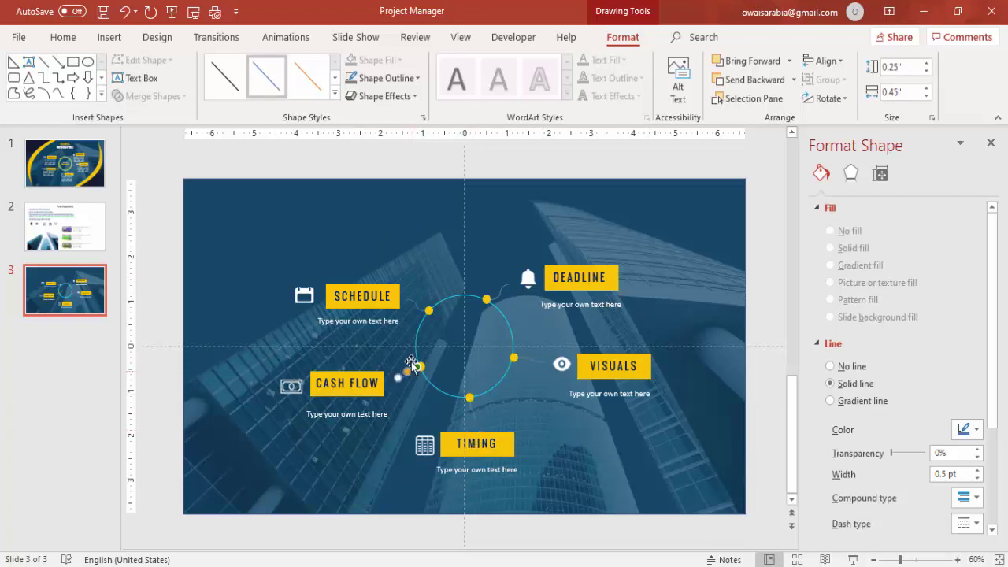
left_click(415, 304)
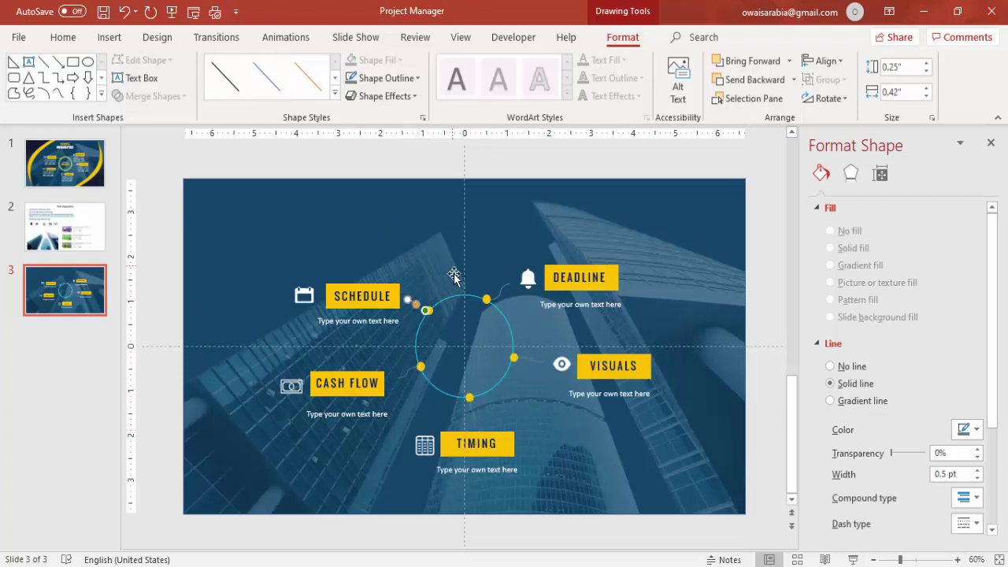
Copy the circle, shrink it to 2.02 inches and give it a yellow outline with no fill.
left_click(454, 297)
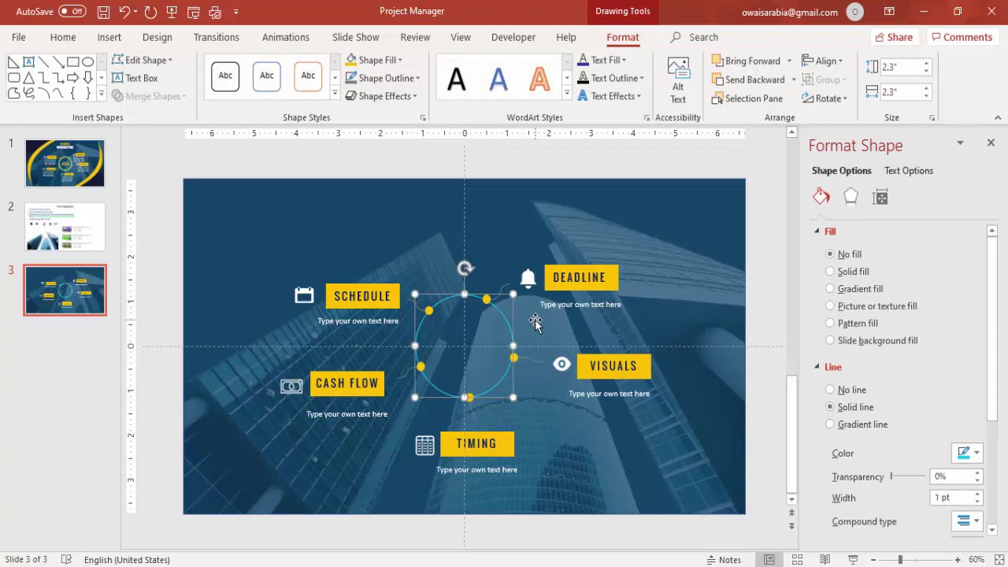
left_click_drag(534, 319, 542, 327)
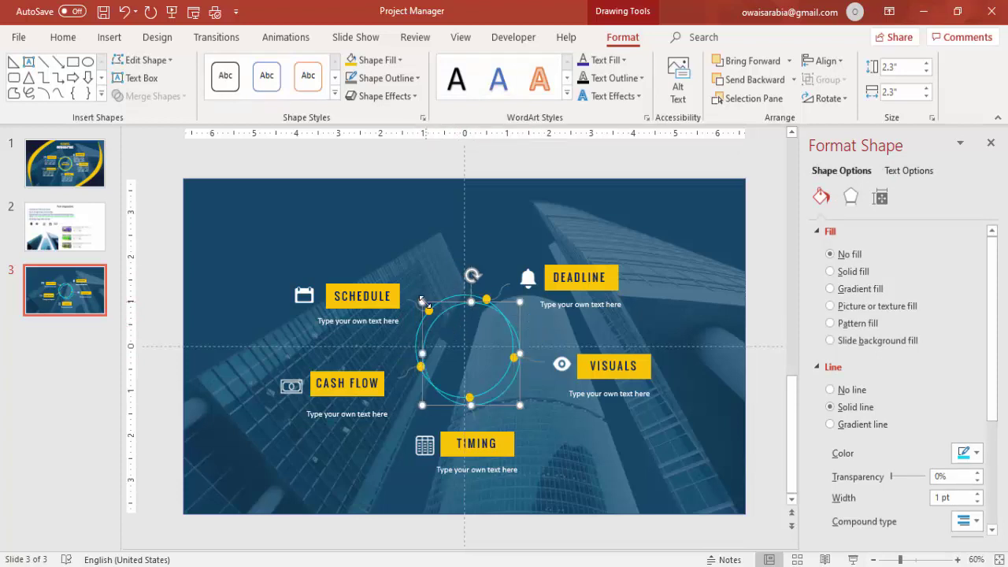
left_click_drag(418, 299, 431, 312)
left_click(403, 60)
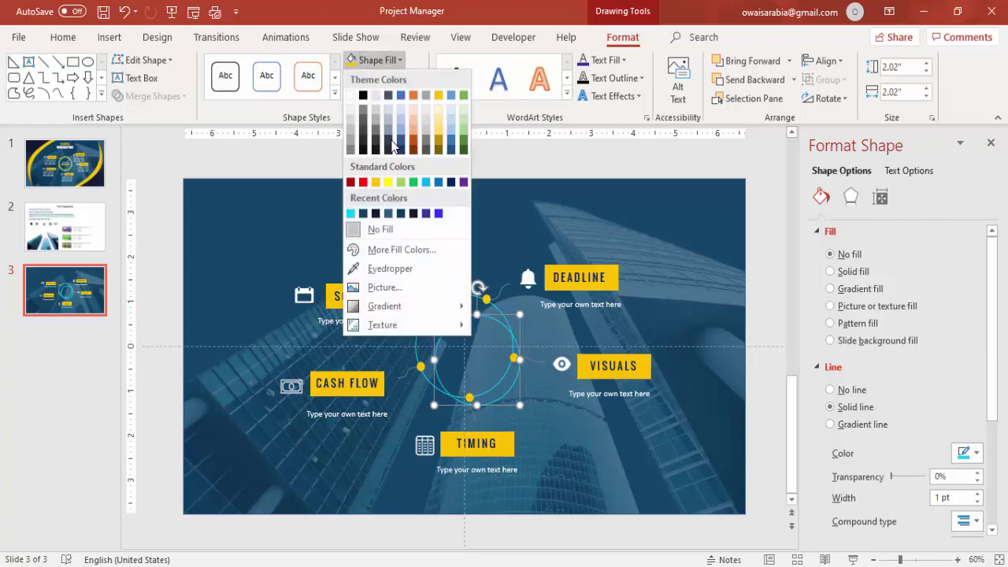
left_click(394, 60)
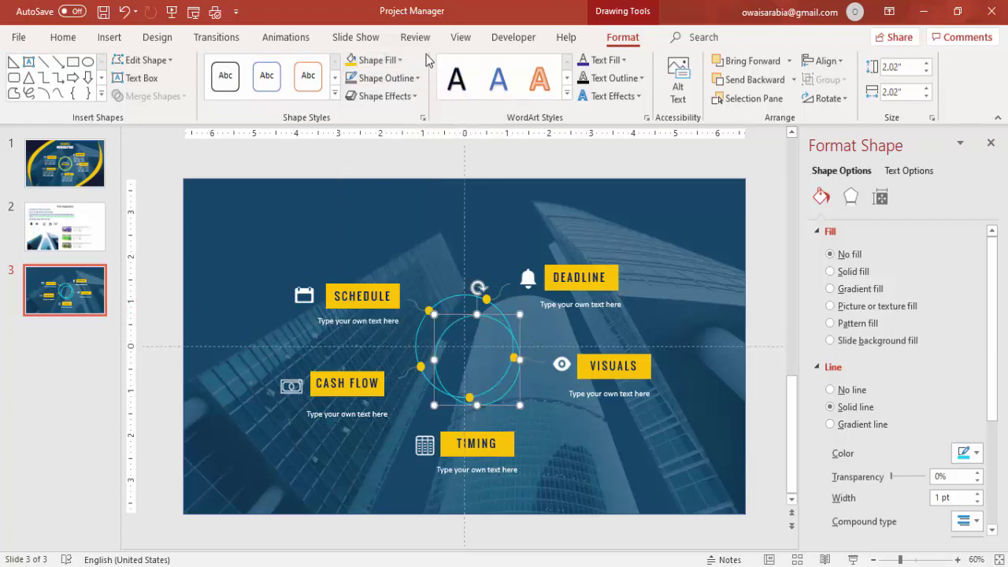
left_click(411, 78)
left_click(373, 197)
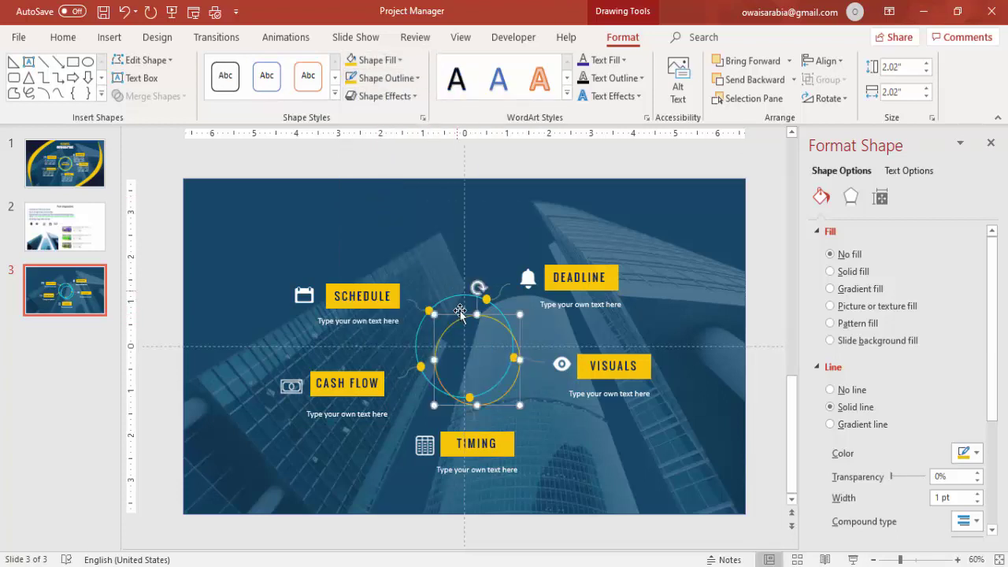
Centre the inner circle horizontally and vertically on the slide.
left_click(829, 61)
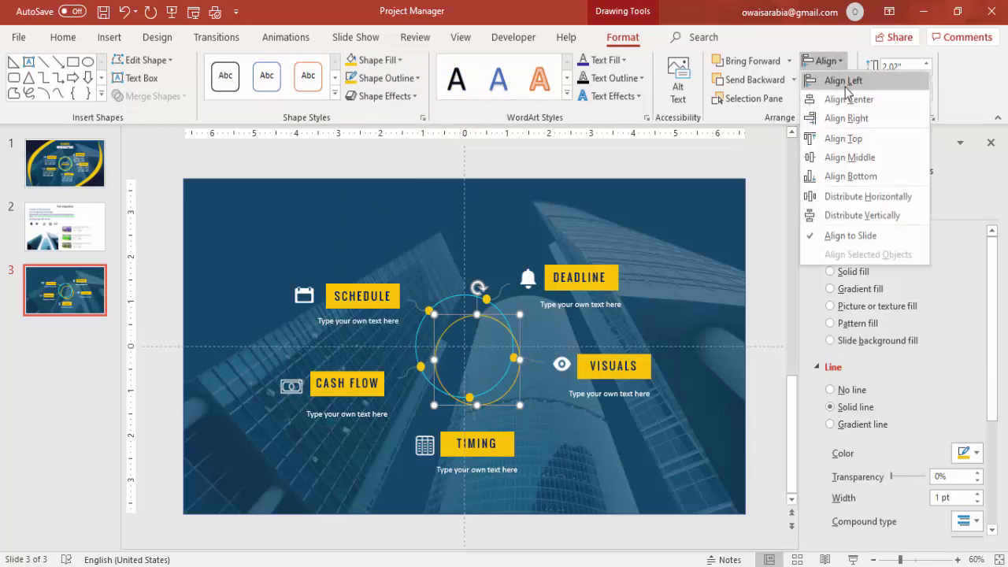
left_click(846, 100)
left_click(829, 62)
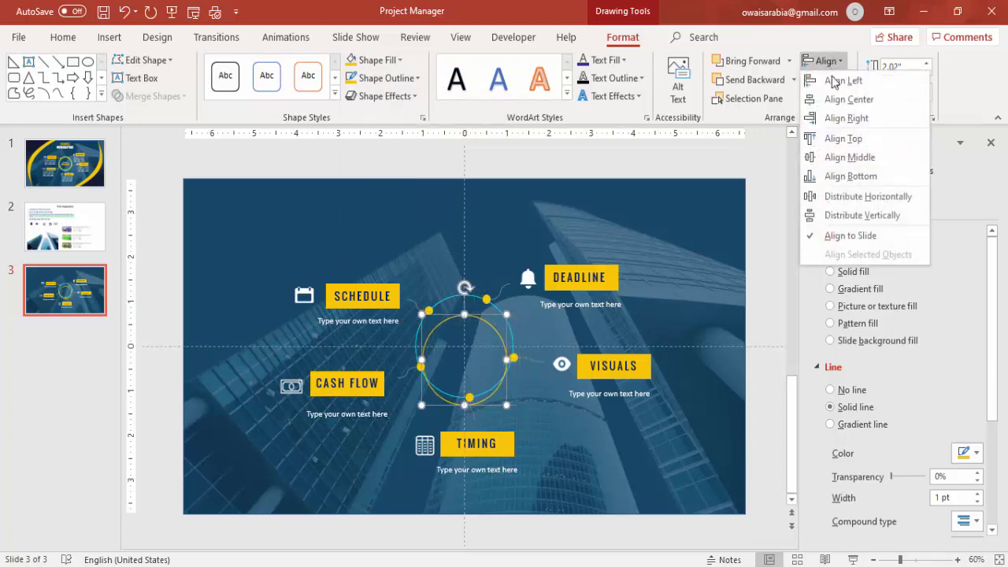
left_click(847, 157)
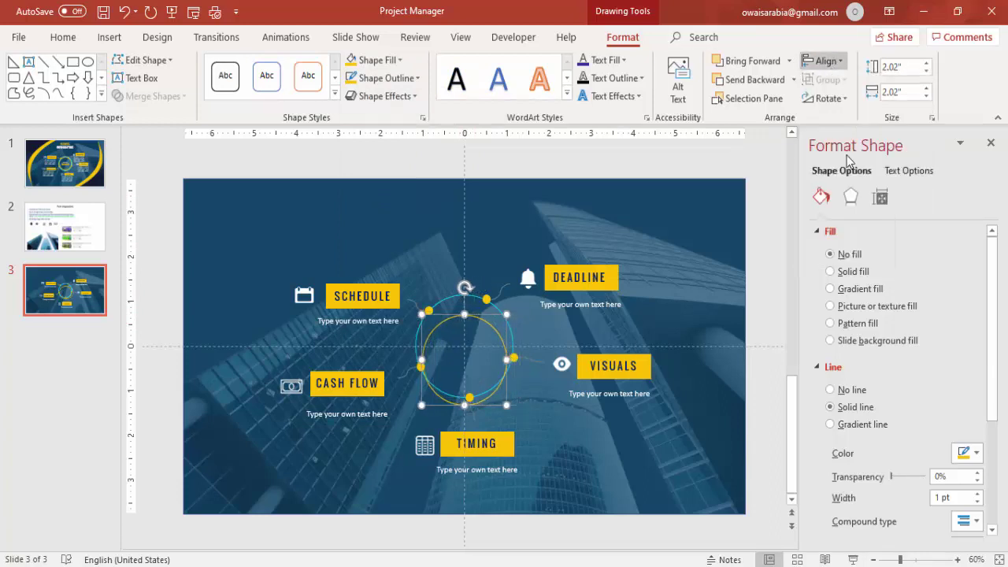
Add a text box reading PROJECT and MANAGER on two lines.
left_click(537, 175)
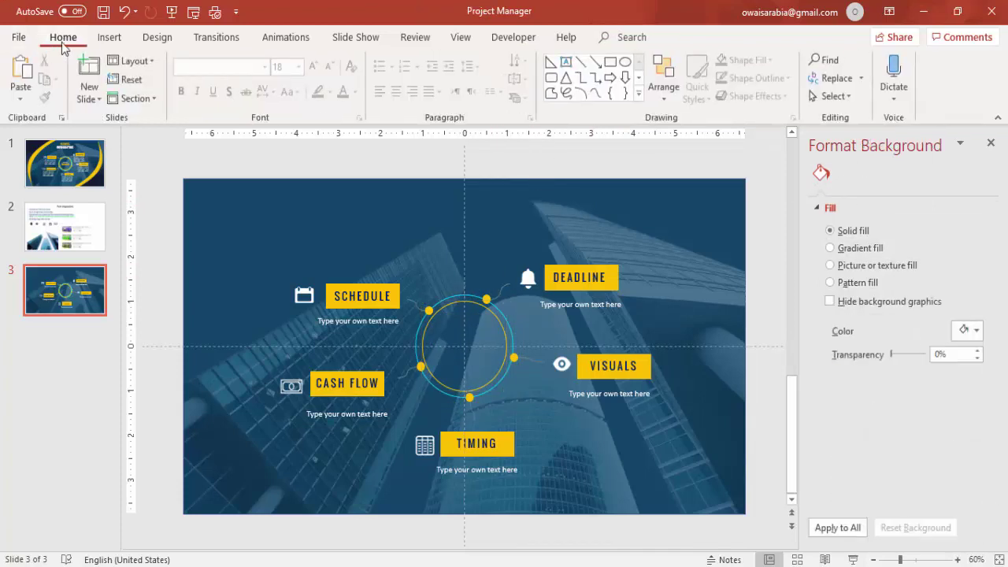
left_click(107, 39)
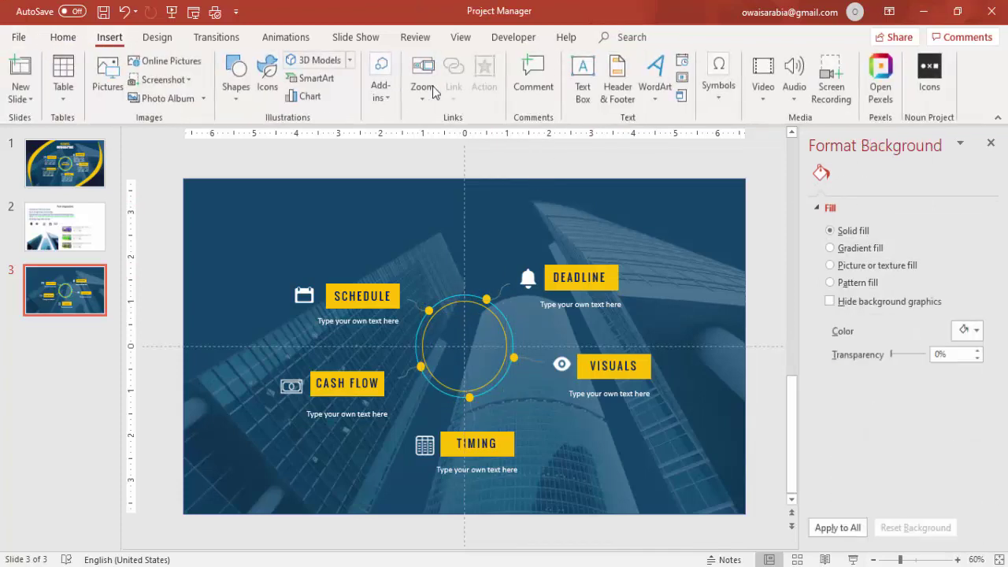
left_click(583, 75)
left_click_drag(397, 200, 511, 242)
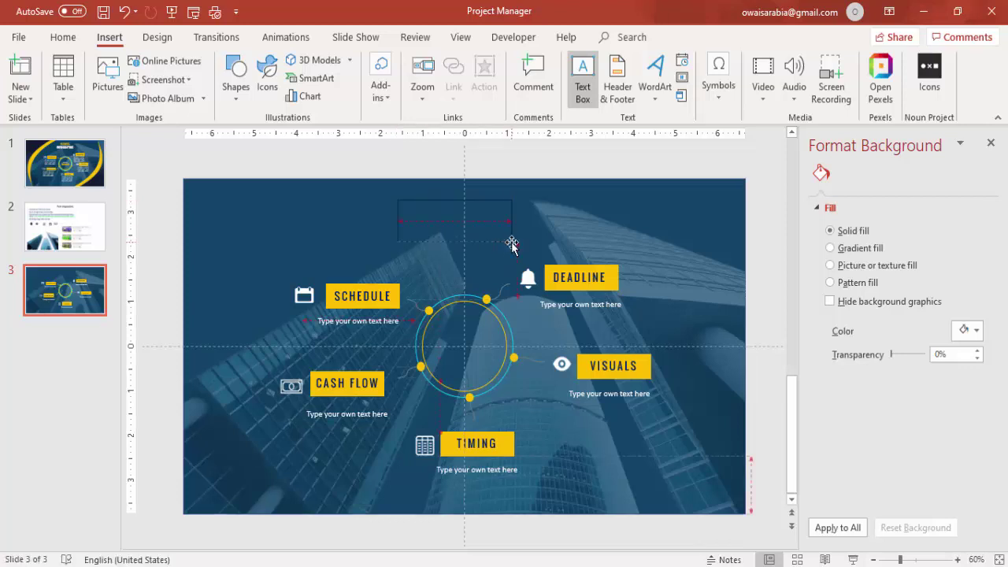
type("PRO")
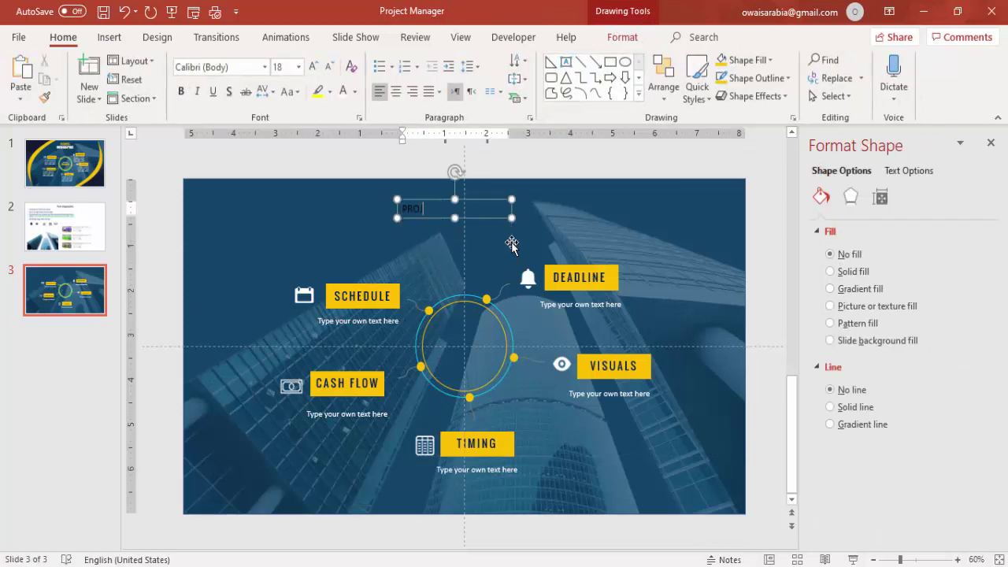
type("JECT")
key("Return")
type("MANA")
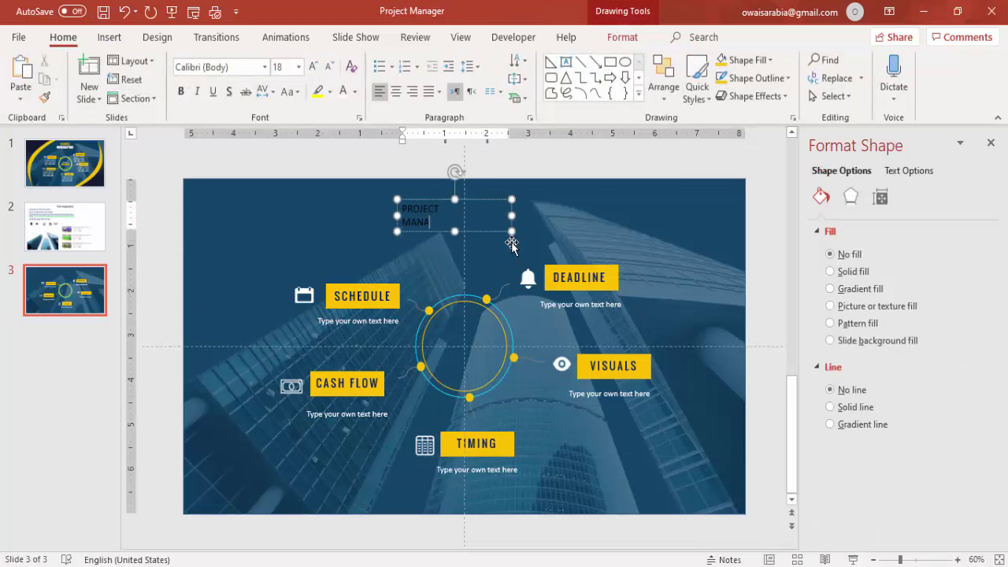
type("GER")
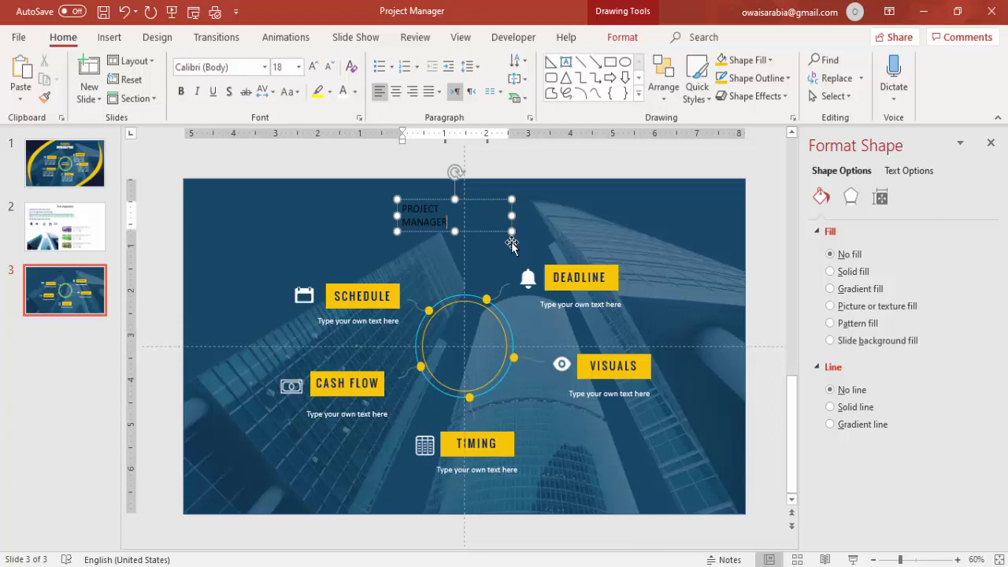
Format the label as centred, white, Oswald, size 20.
left_click(498, 196)
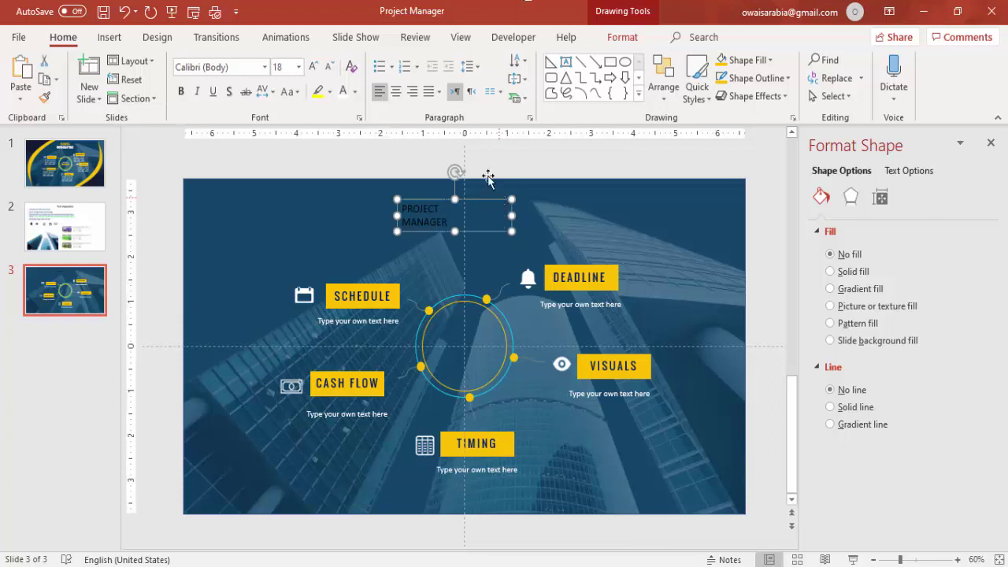
left_click(395, 91)
left_click(344, 93)
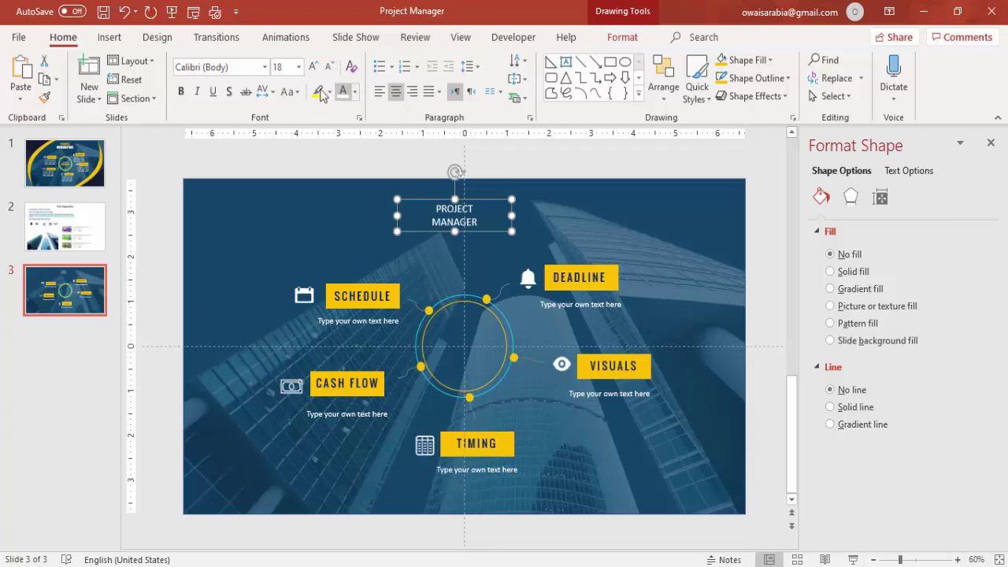
left_click(259, 70)
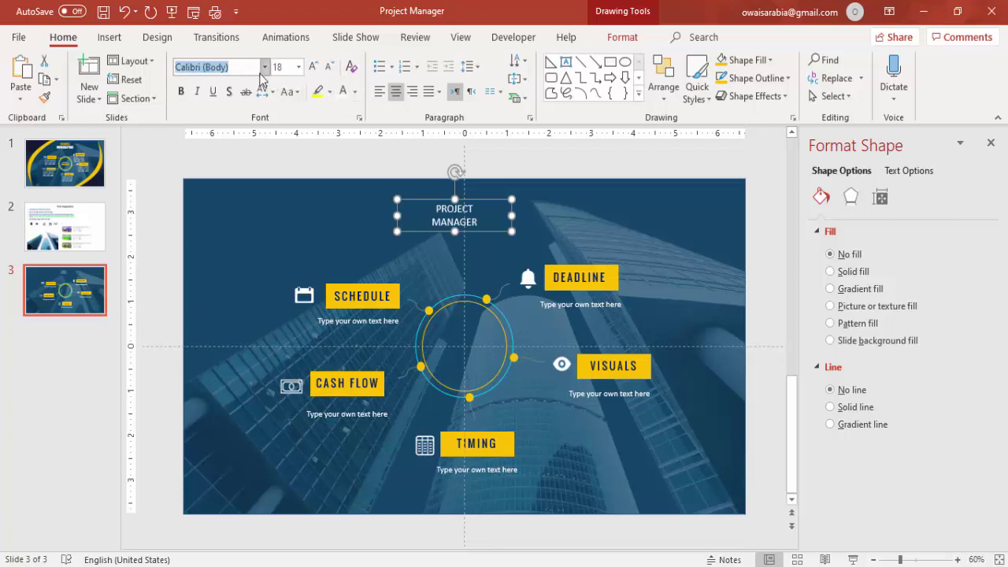
type("Oswald")
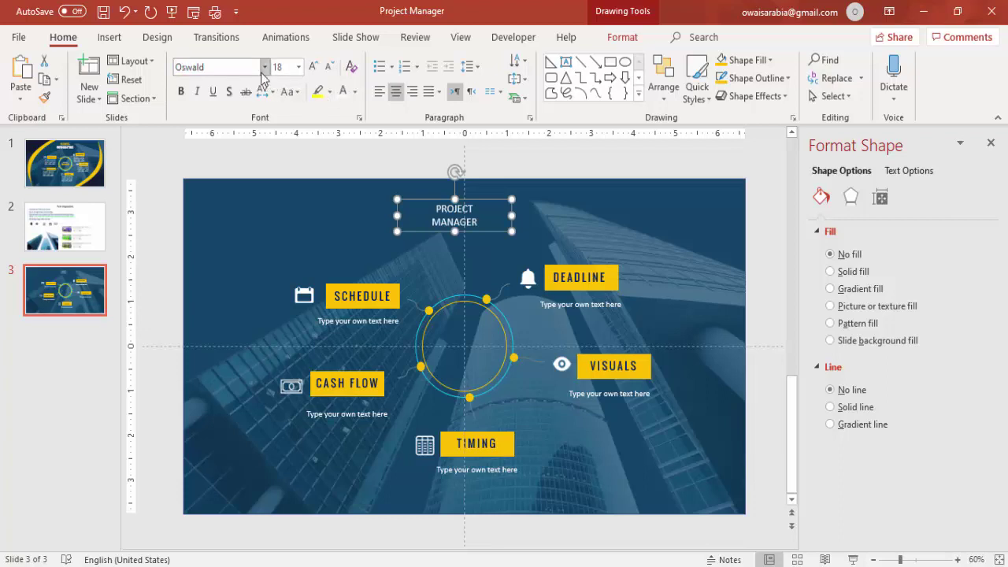
key("Return")
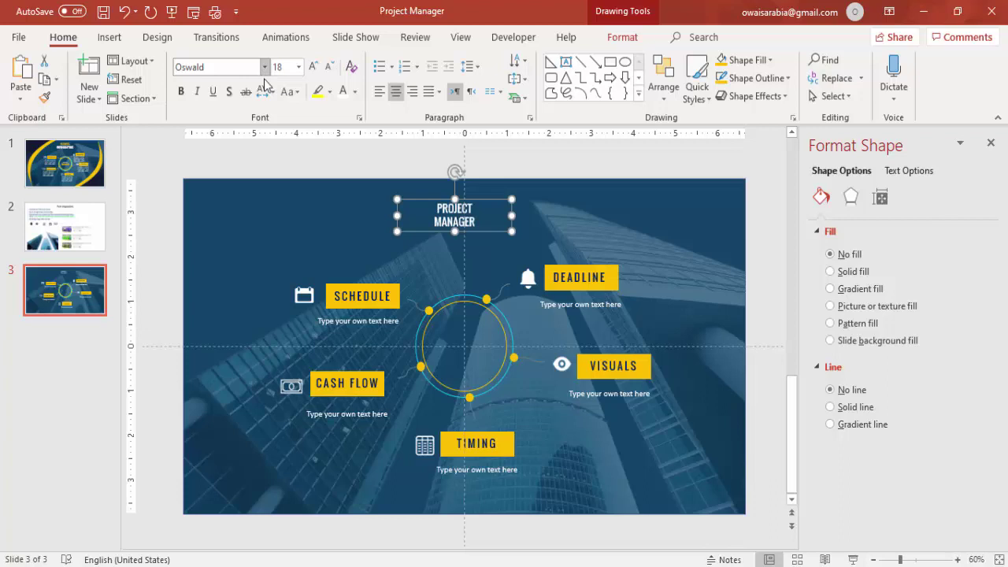
left_click(313, 66)
left_click(312, 66)
left_click(329, 67)
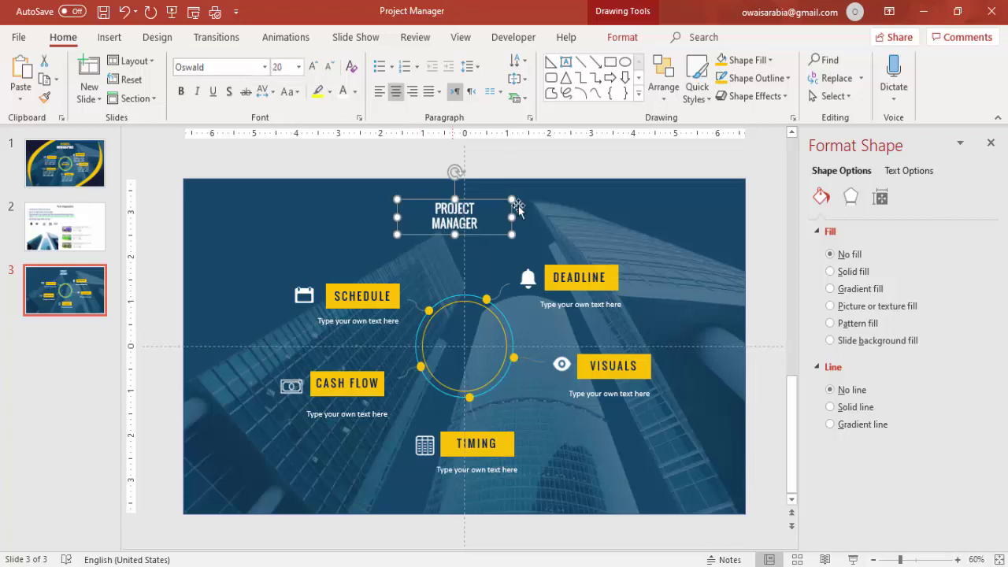
Move the label into the circle's centre and colour MANAGER gold.
left_click_drag(504, 221, 487, 355)
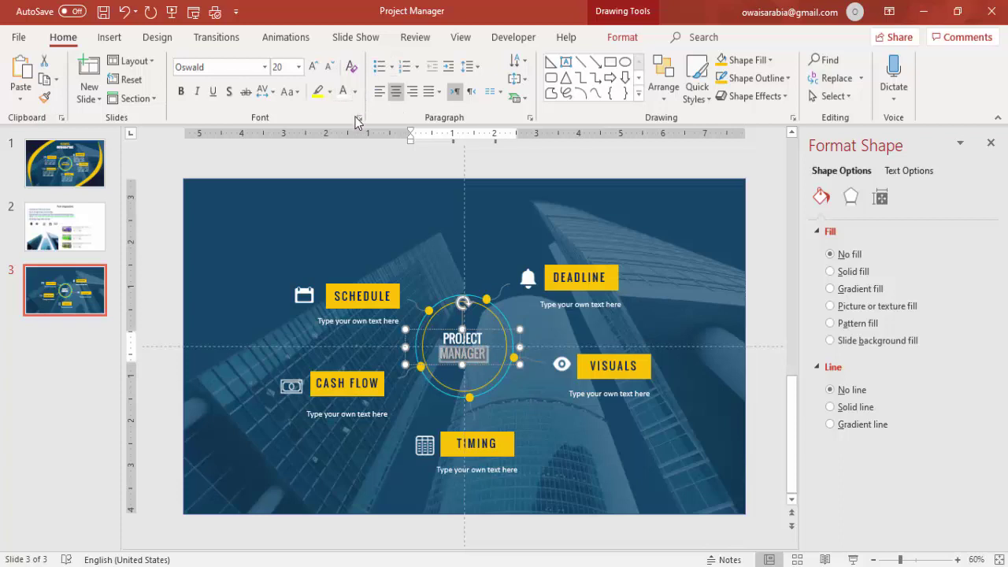
left_click(355, 92)
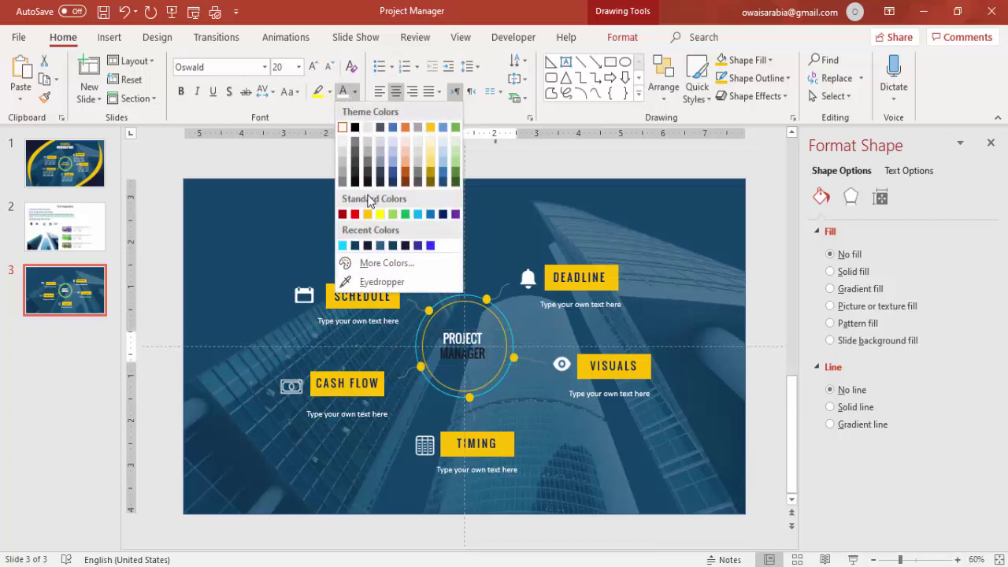
left_click(366, 213)
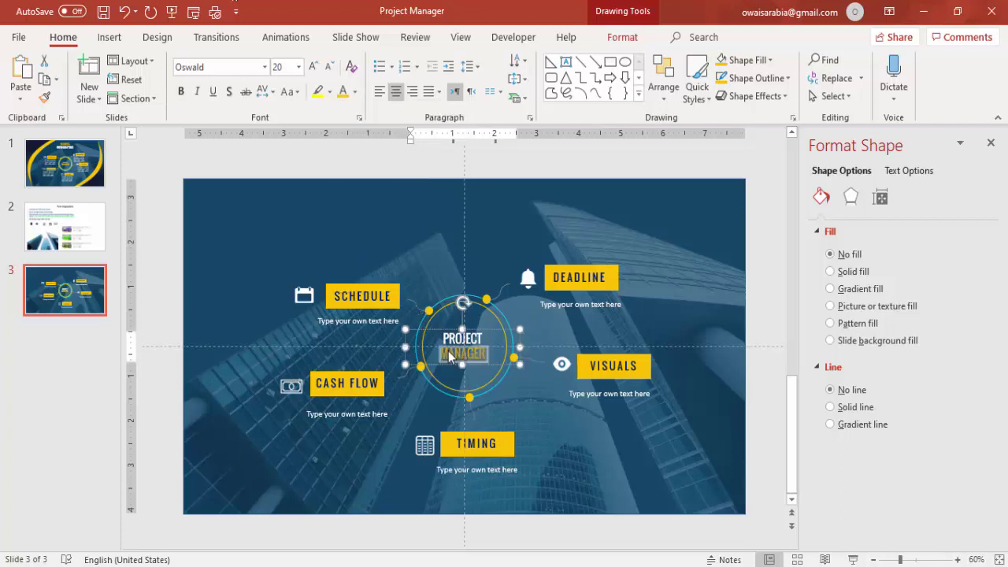
left_click(487, 334)
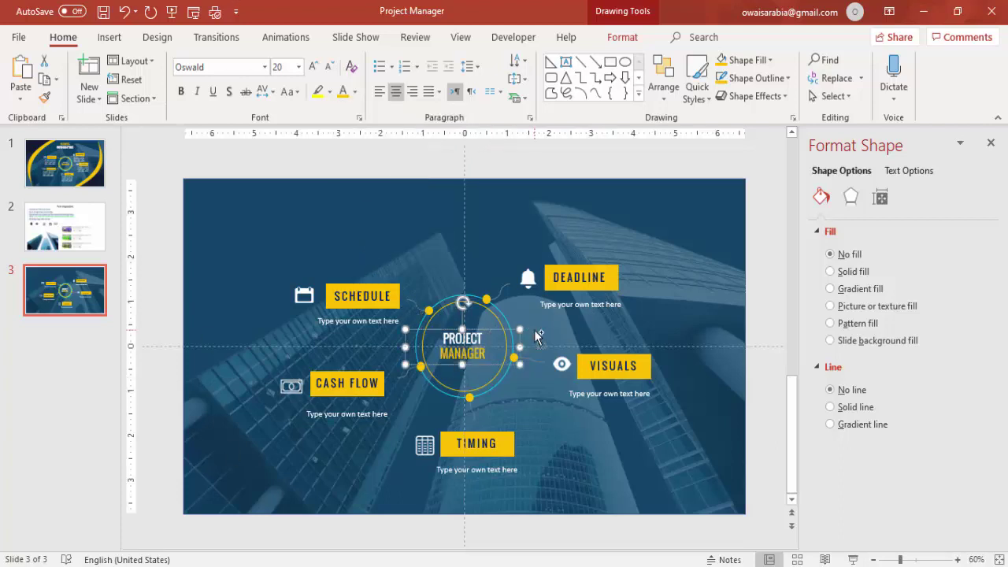
Copy the label to the slide top and retype it as BUSINESS / INFOGRAPHICS.
left_click_drag(515, 335, 489, 203)
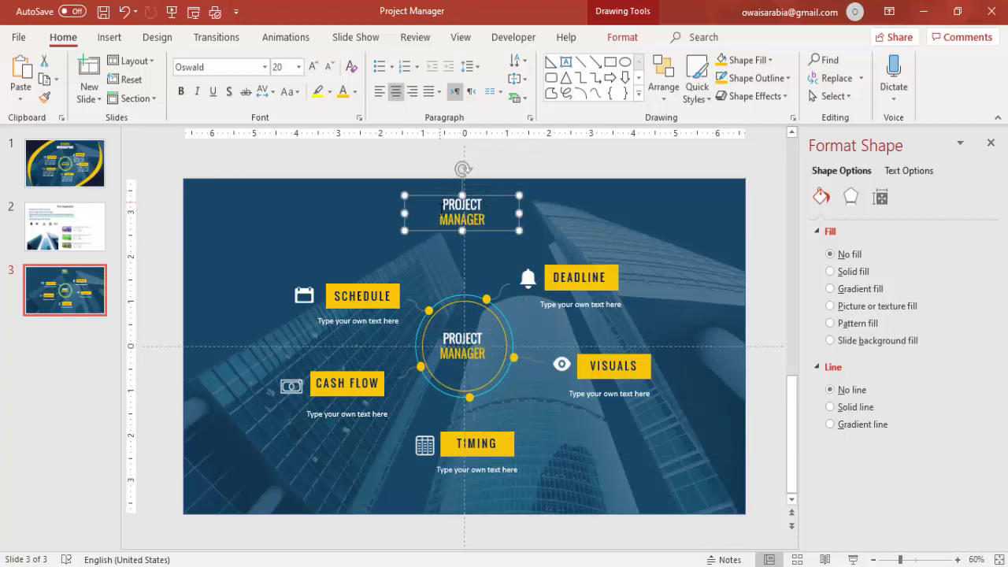
left_click_drag(441, 203, 512, 236)
key("Delete")
type("B")
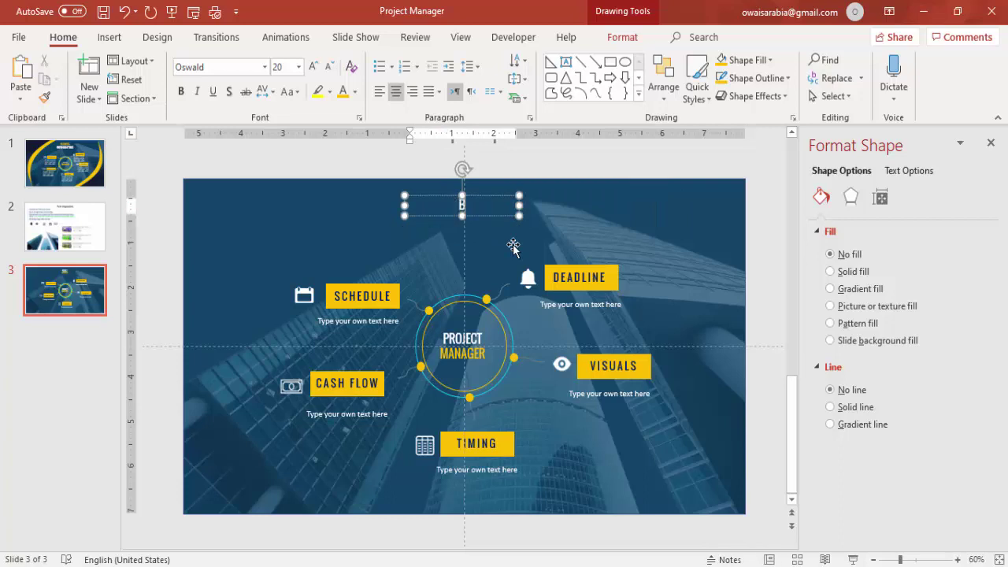
type("USINESS")
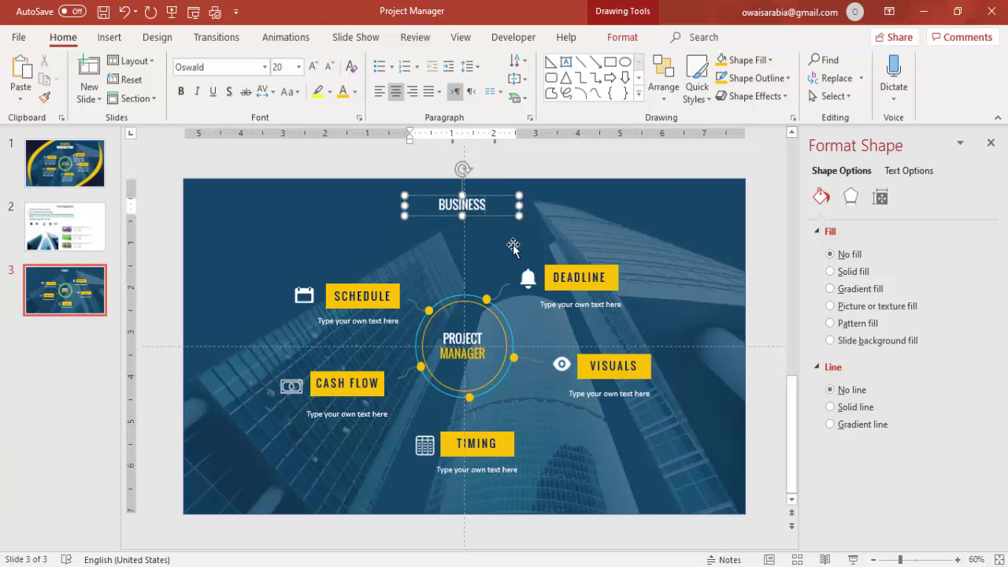
key("Return")
type("IN")
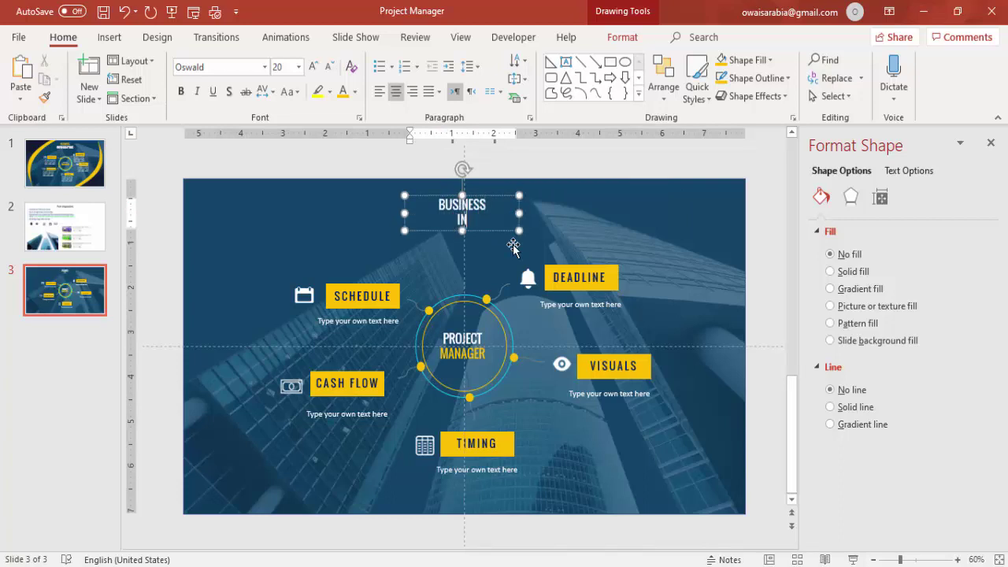
type("FOGRAPHIC")
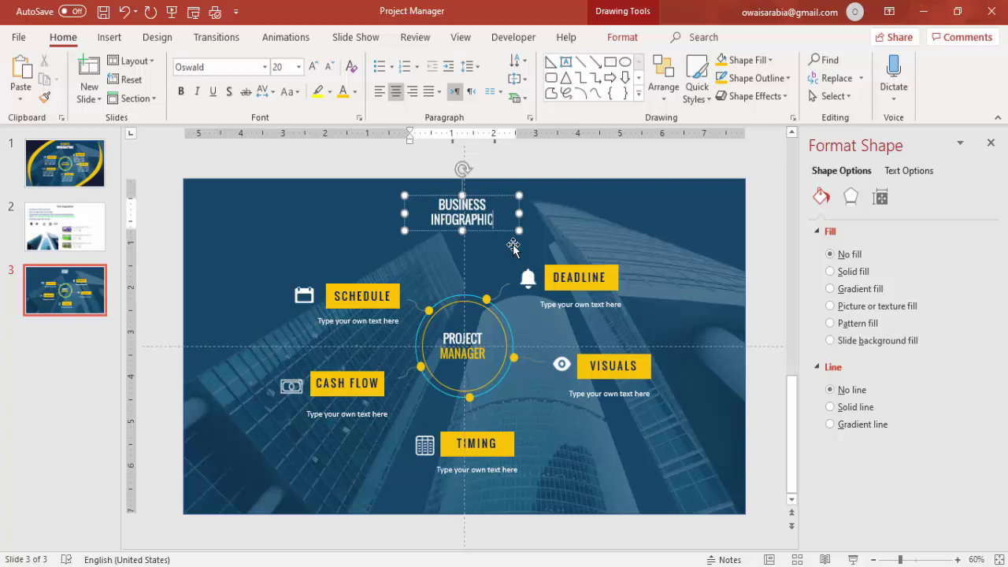
type("S")
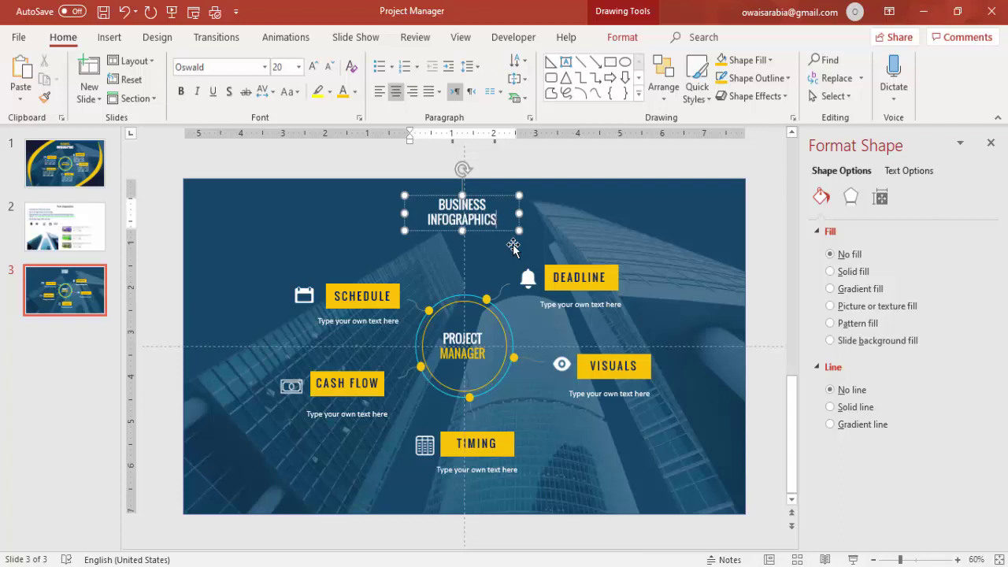
Enlarge the heading text to 28 pt and widen its box on both sides.
left_click(508, 197)
left_click(312, 68)
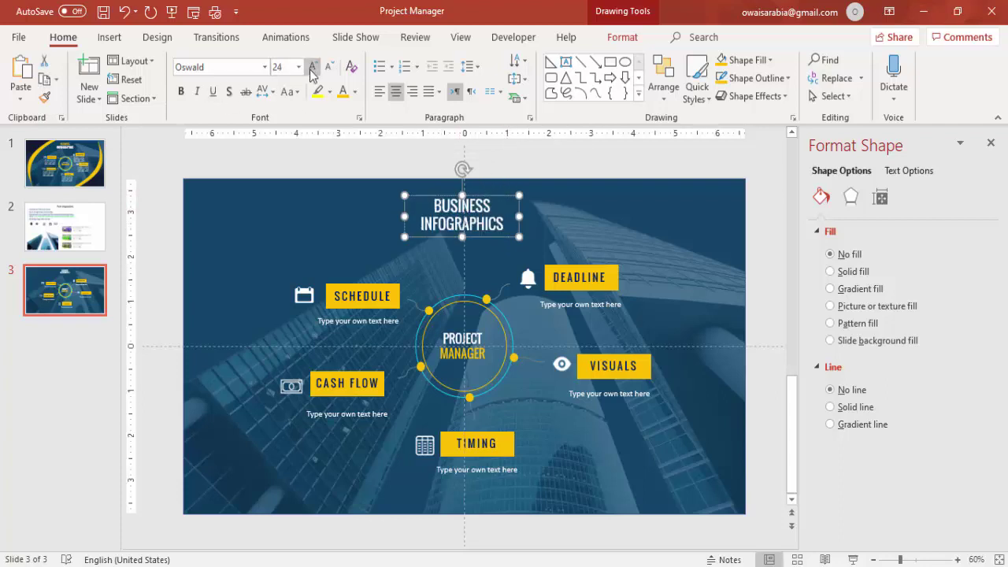
left_click(312, 67)
left_click_drag(517, 219, 535, 219)
left_click_drag(394, 217, 388, 218)
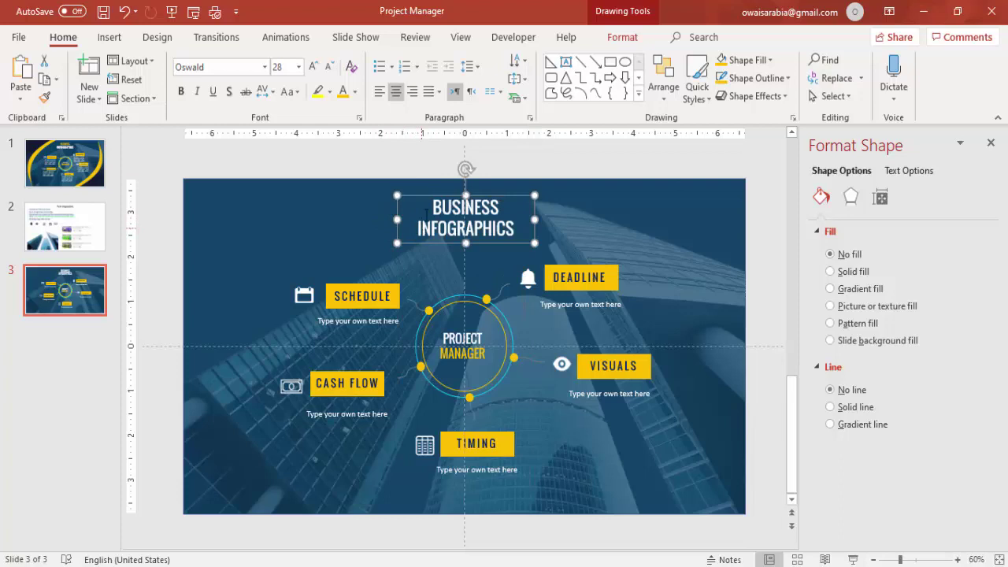
Colour BUSINESS yellow, enlarge INFOGRAPHICS to 32 and nudge the heading up slightly.
double_click(436, 207)
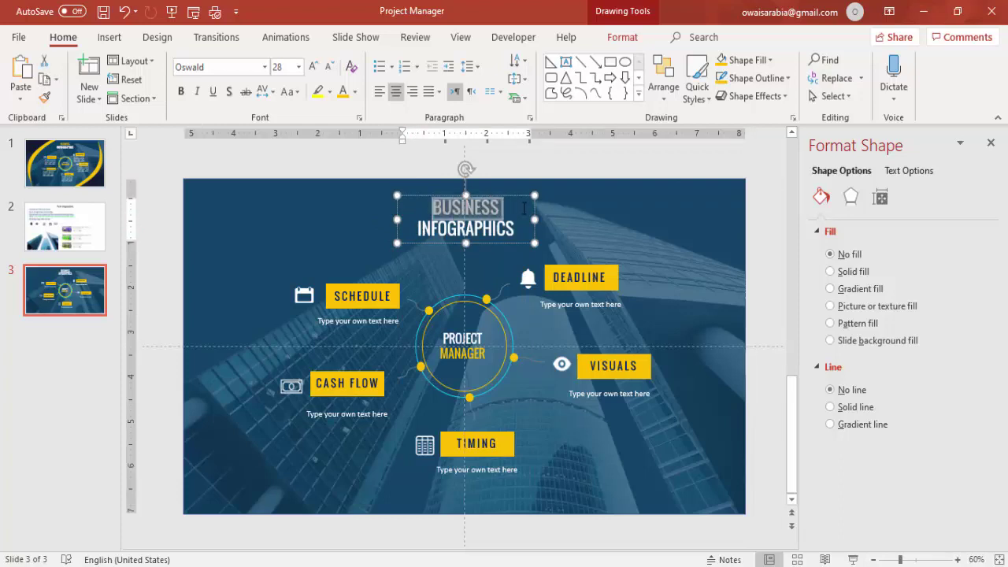
left_click(347, 92)
left_click_drag(422, 229, 576, 233)
left_click(313, 67)
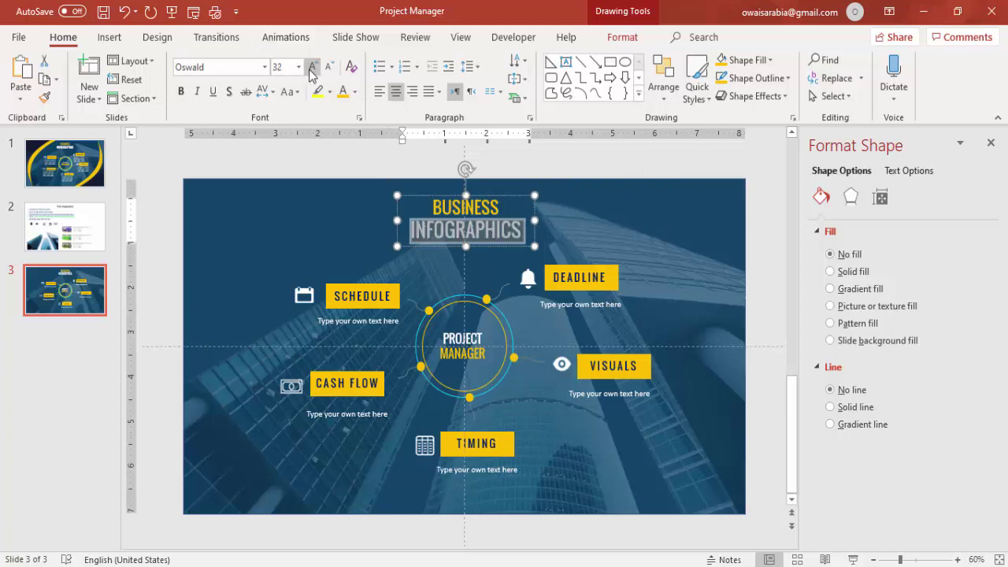
left_click_drag(499, 198, 500, 191)
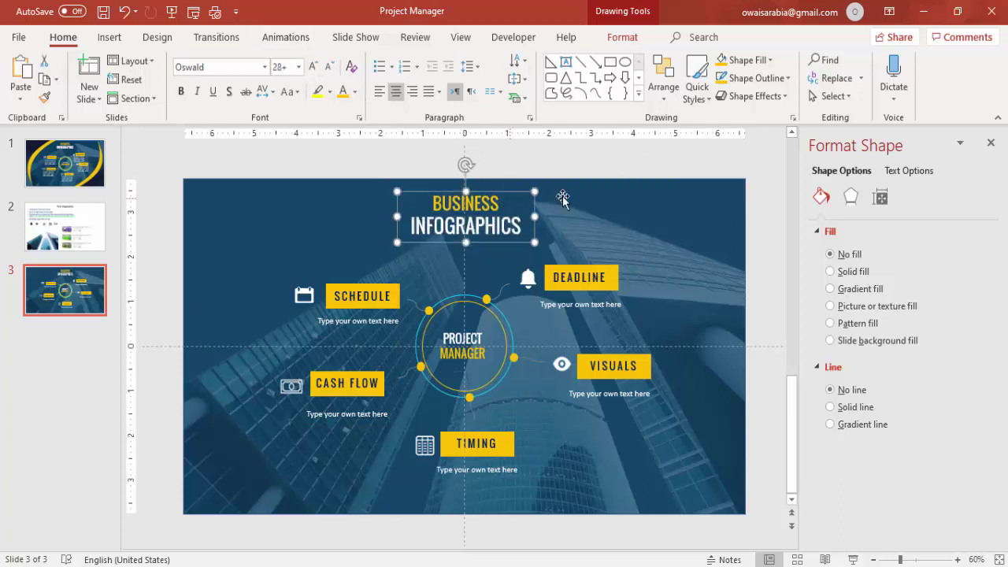
left_click(596, 169)
left_click(267, 274)
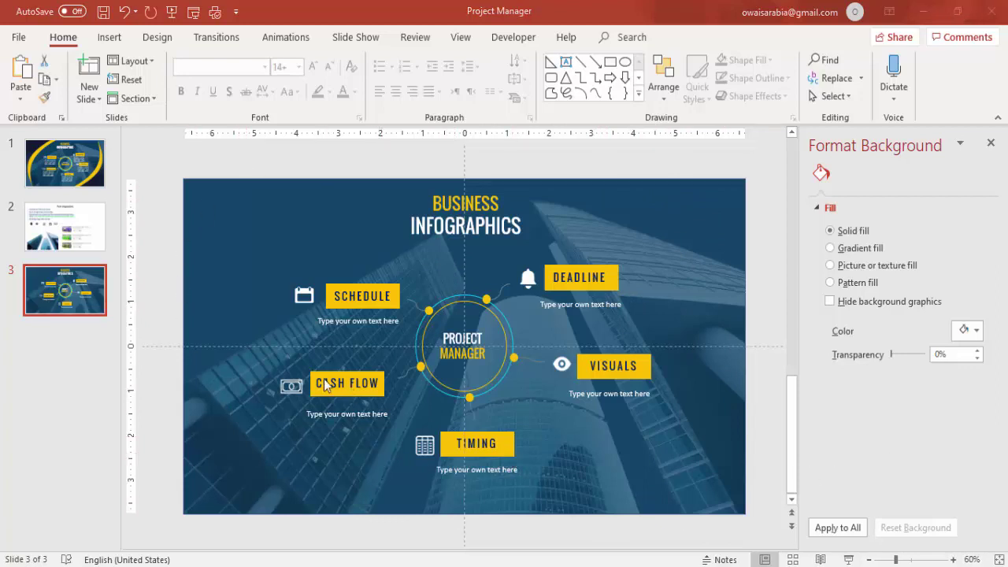
Duplicate slide 3 as slide 4 and delete all its objects, keeping the skyscraper background.
left_click(81, 277)
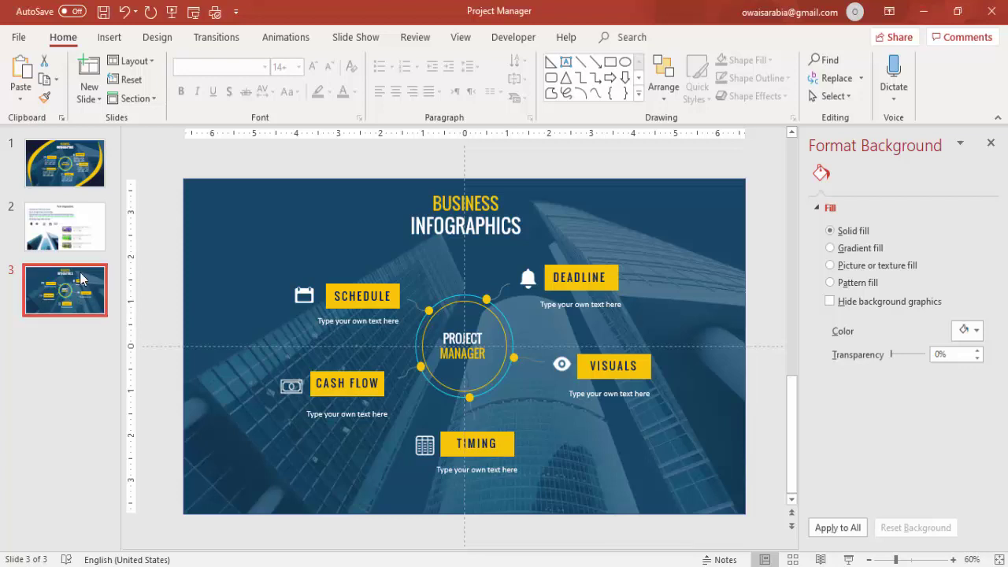
right_click(81, 281)
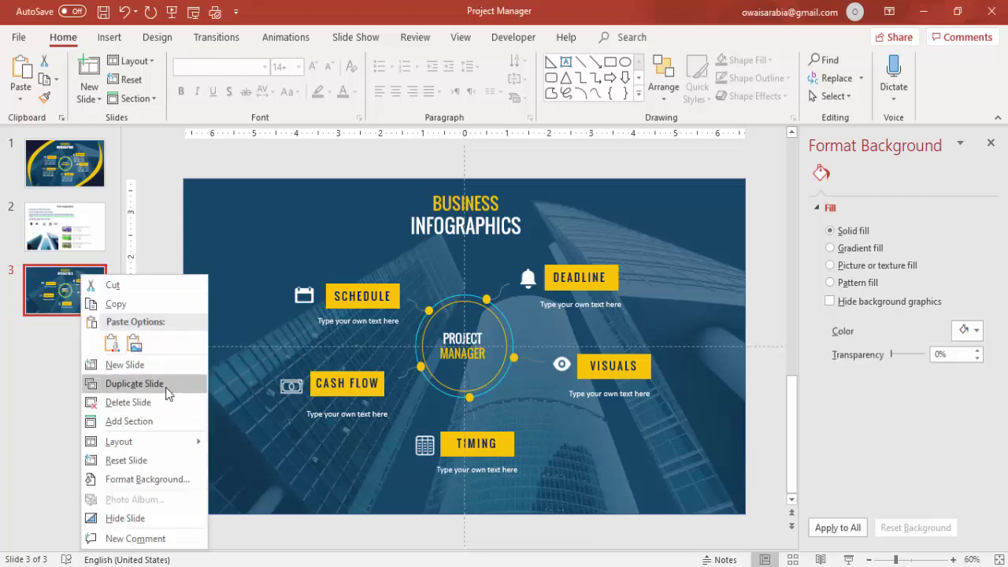
key("Escape")
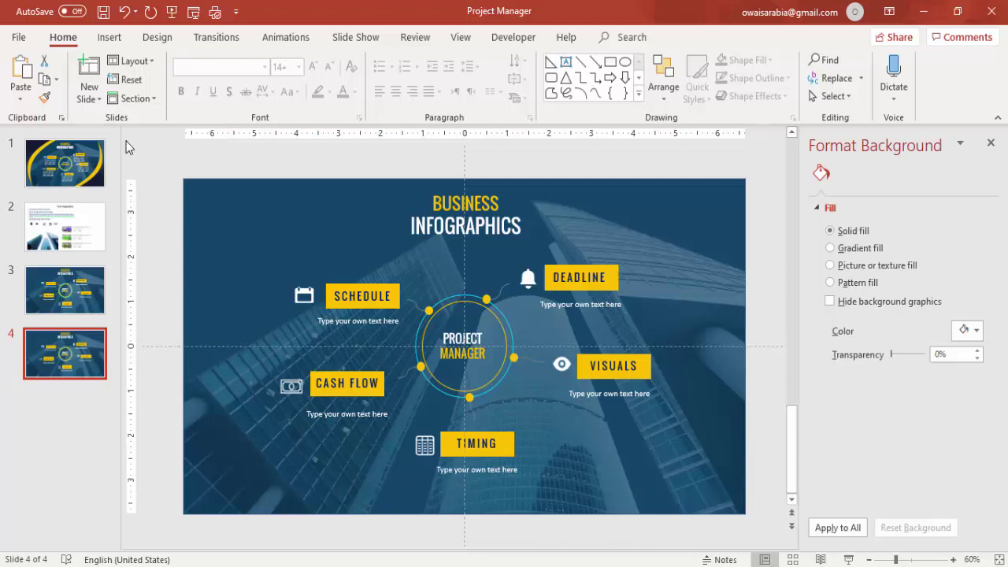
left_click_drag(159, 152, 704, 554)
key("Delete")
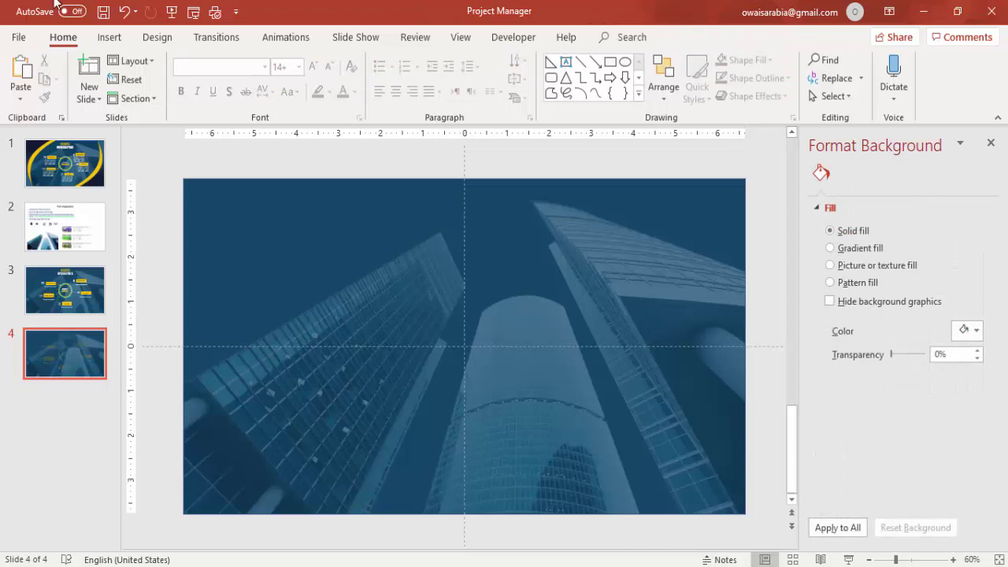
Draw a full-height rectangle along slide 4's right edge and remove its outline.
left_click(107, 38)
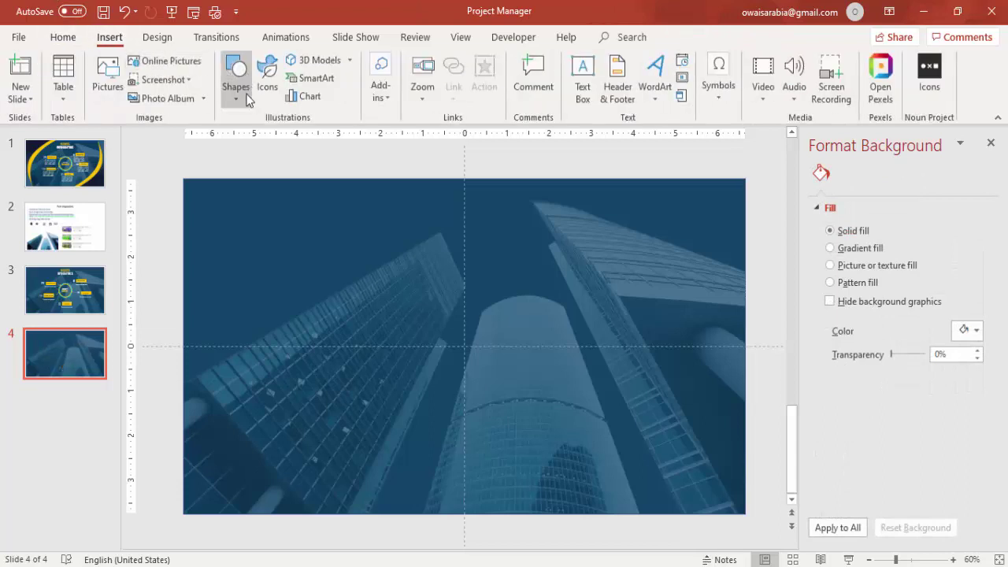
left_click(247, 96)
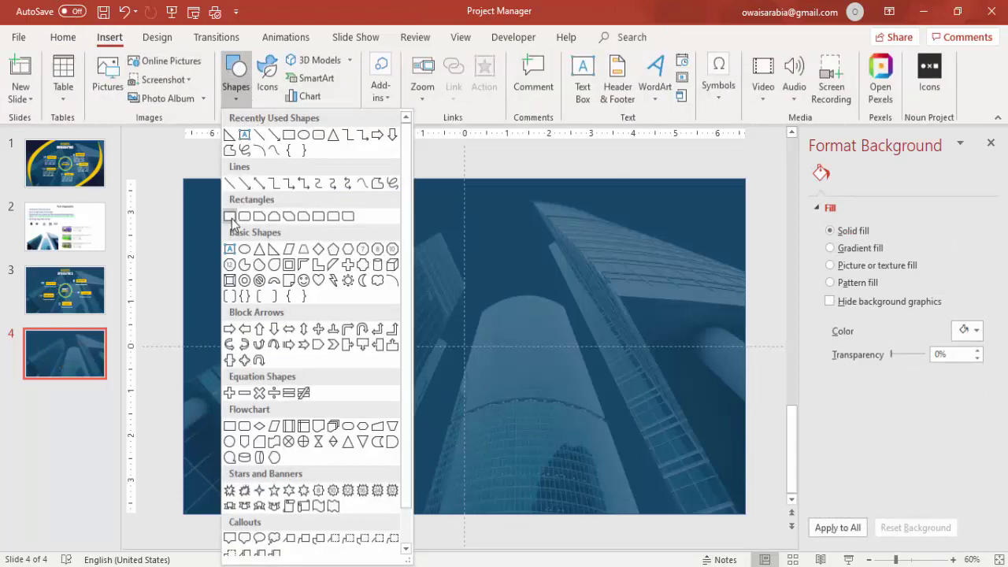
left_click(230, 217)
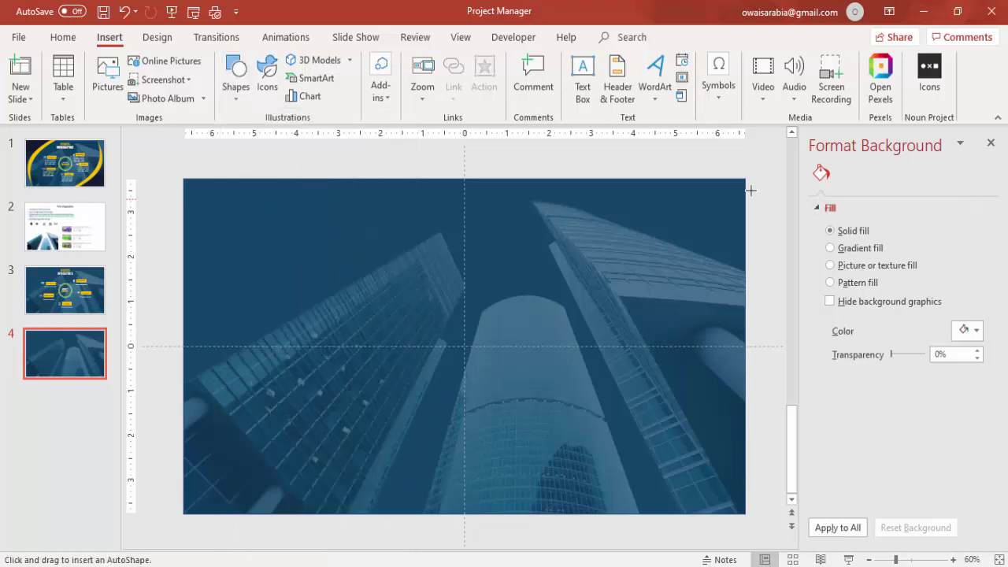
left_click_drag(693, 180, 745, 511)
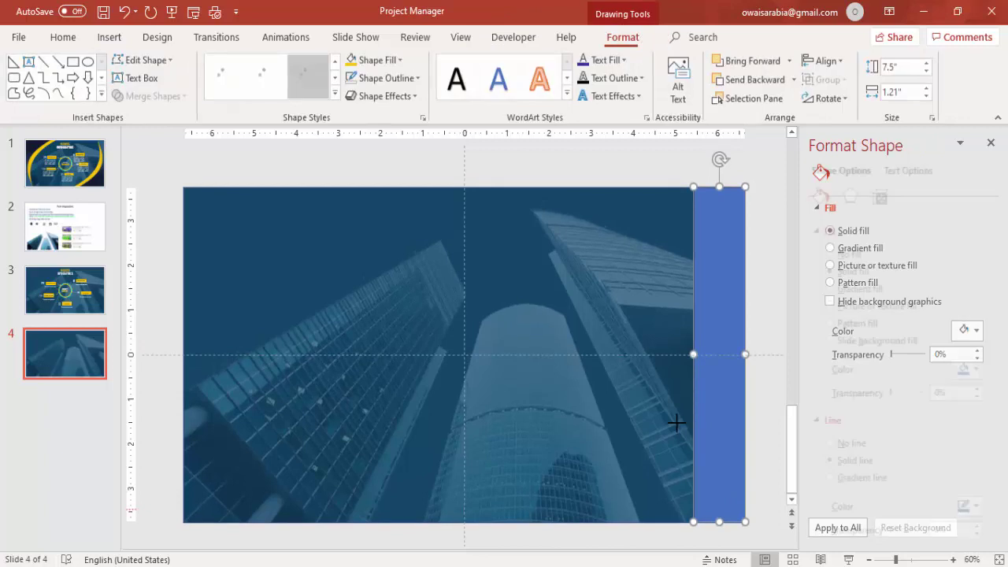
left_click(415, 78)
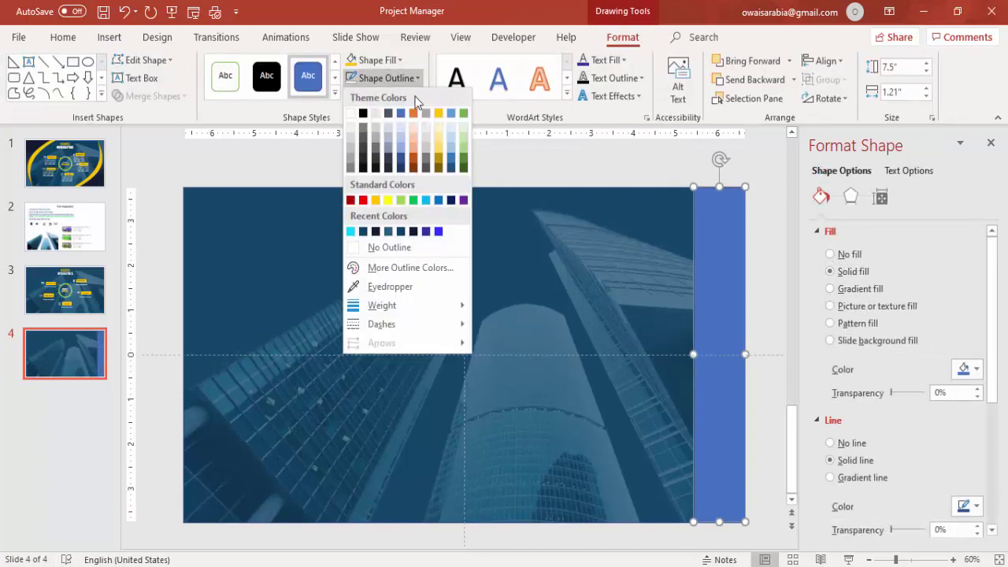
left_click(427, 249)
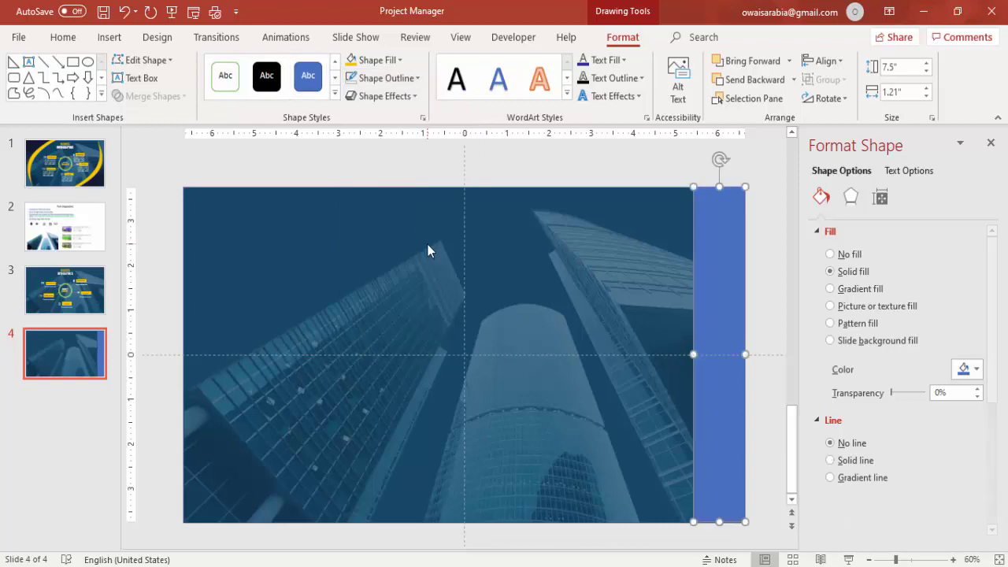
Draw a tall right triangle beside the blue strip on the right.
left_click(108, 37)
left_click(242, 99)
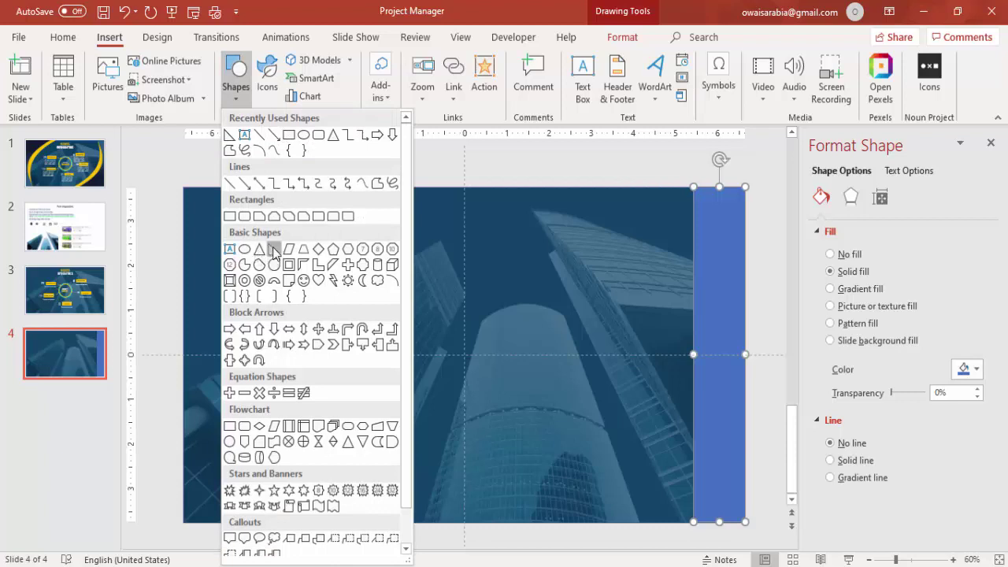
left_click(274, 265)
left_click_drag(606, 188, 712, 522)
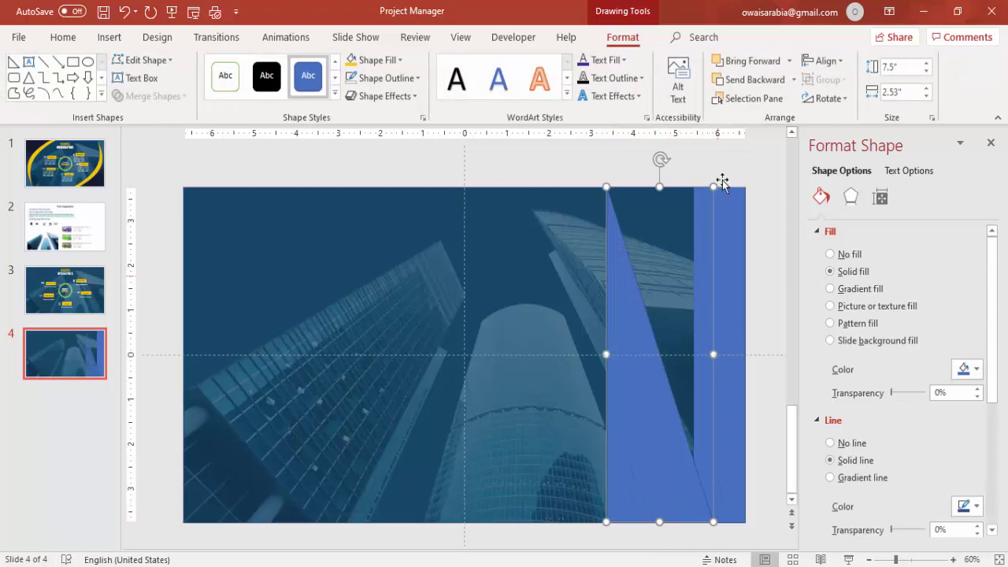
Remove the triangle's outline, flip it horizontally, and nudge it flush against the rectangle.
left_click(414, 78)
left_click(409, 243)
left_click(630, 236)
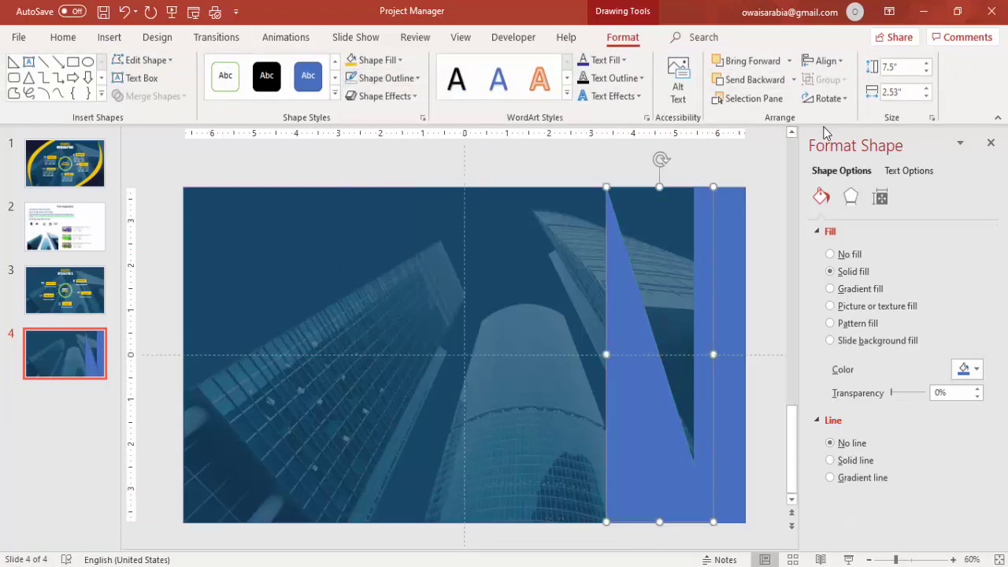
left_click(824, 99)
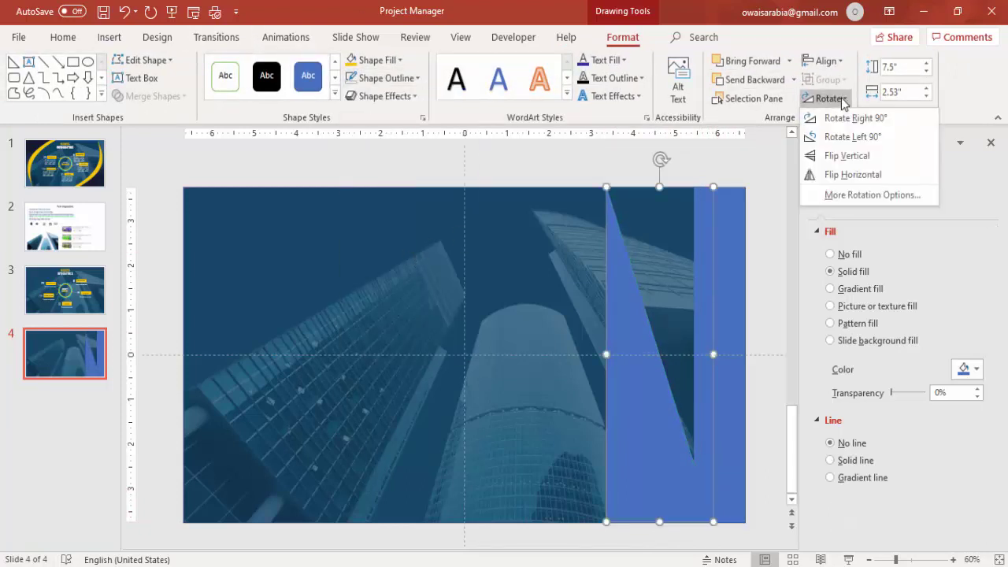
left_click(850, 175)
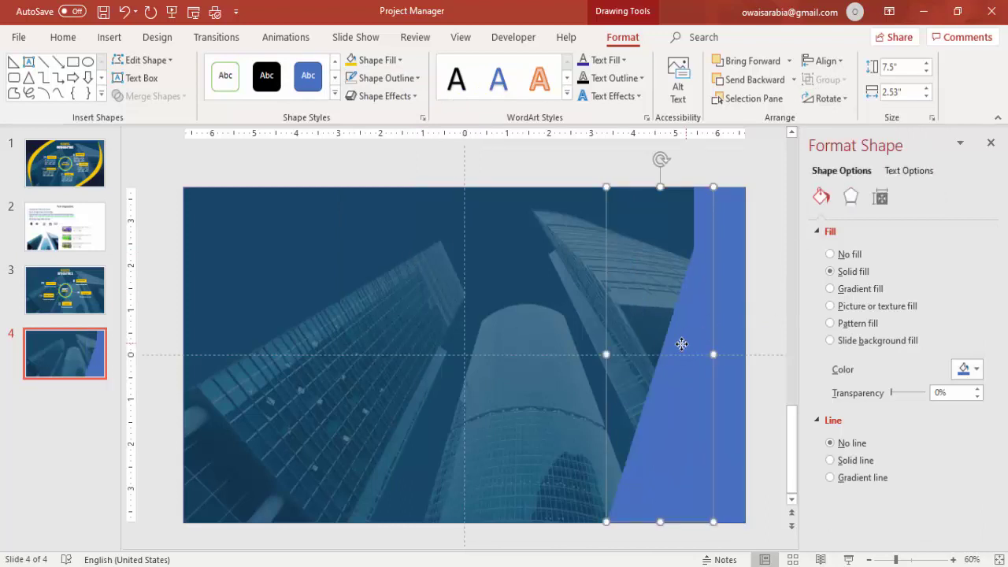
scroll(673, 338, "down", 1)
left_click_drag(666, 333, 667, 334)
scroll(677, 334, "up", 1)
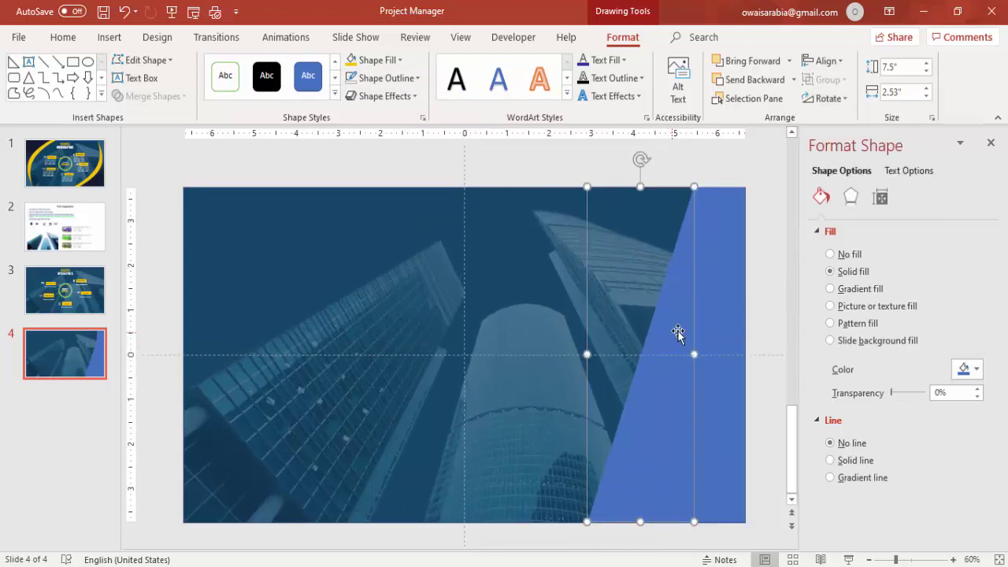
Union the blue rectangle and the triangle into a single shape.
left_click(719, 304, "shift")
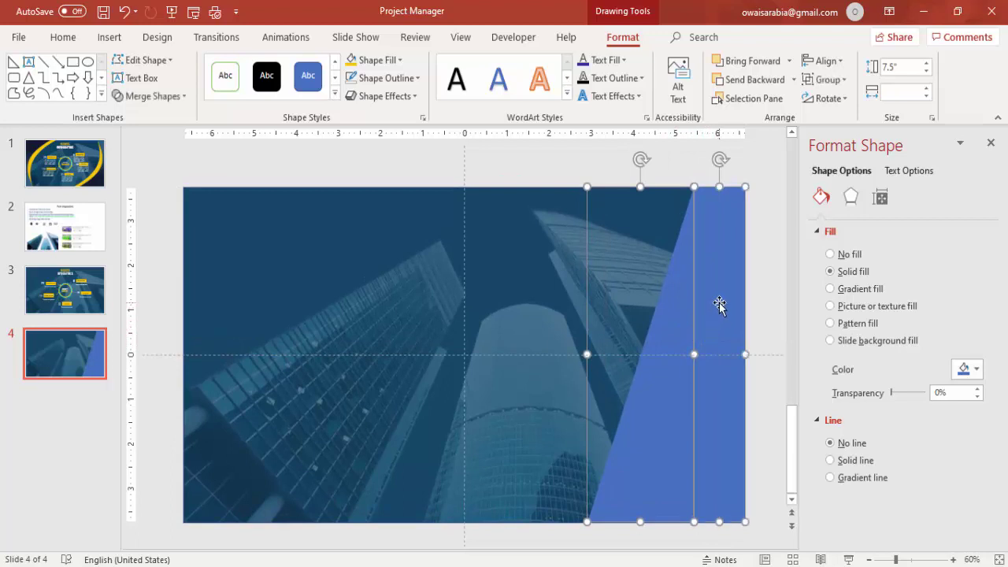
left_click(181, 97)
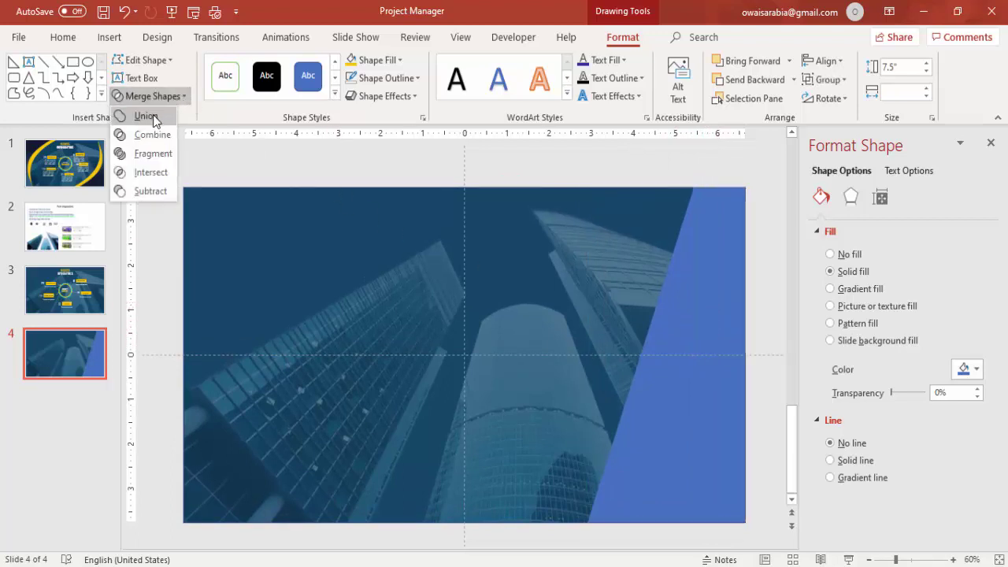
left_click(146, 116)
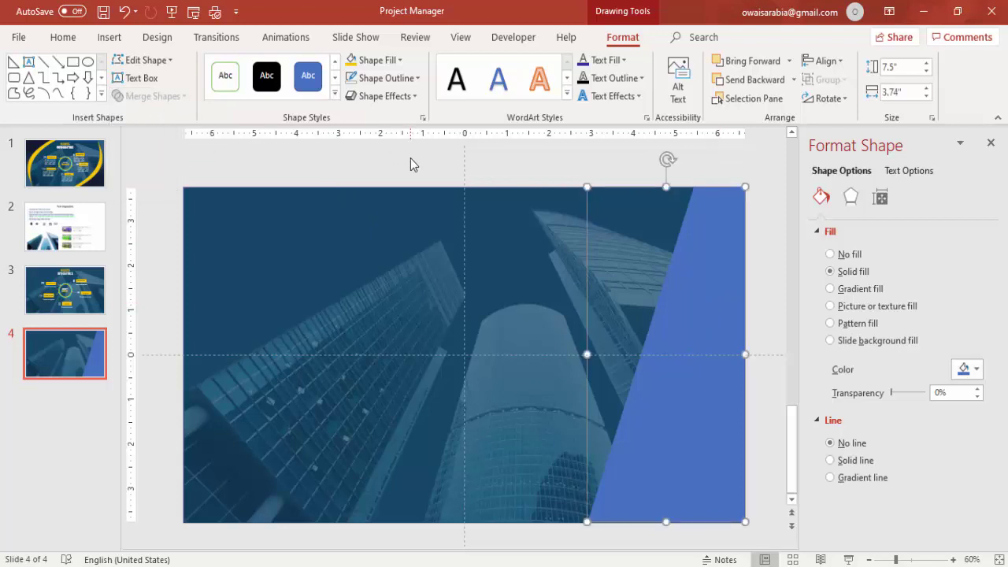
left_click(410, 158)
Use Edit Points to drag the left-edge vertices, bending the slant into a smooth curve.
scroll(411, 158, "down", 1)
left_click(656, 374)
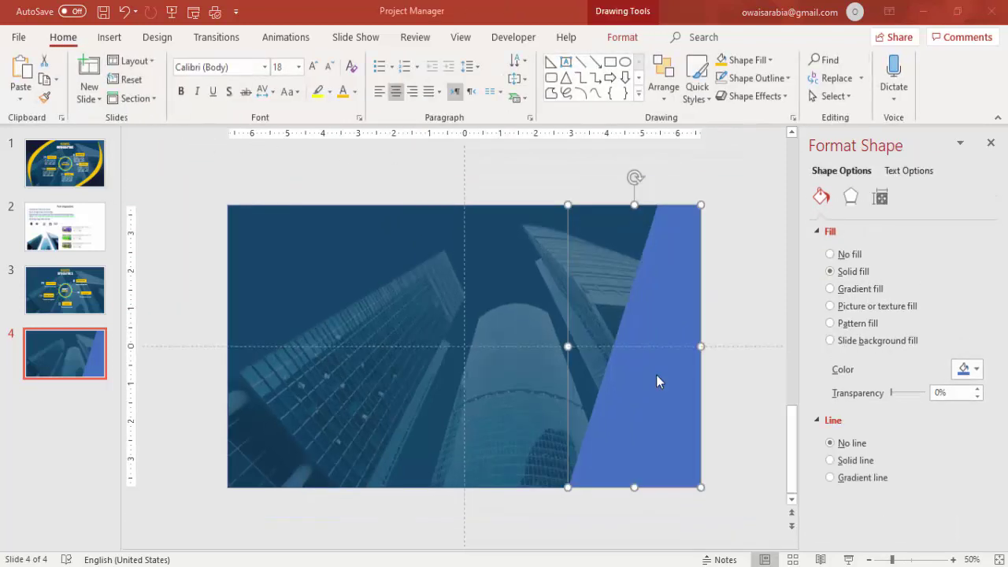
right_click(656, 375)
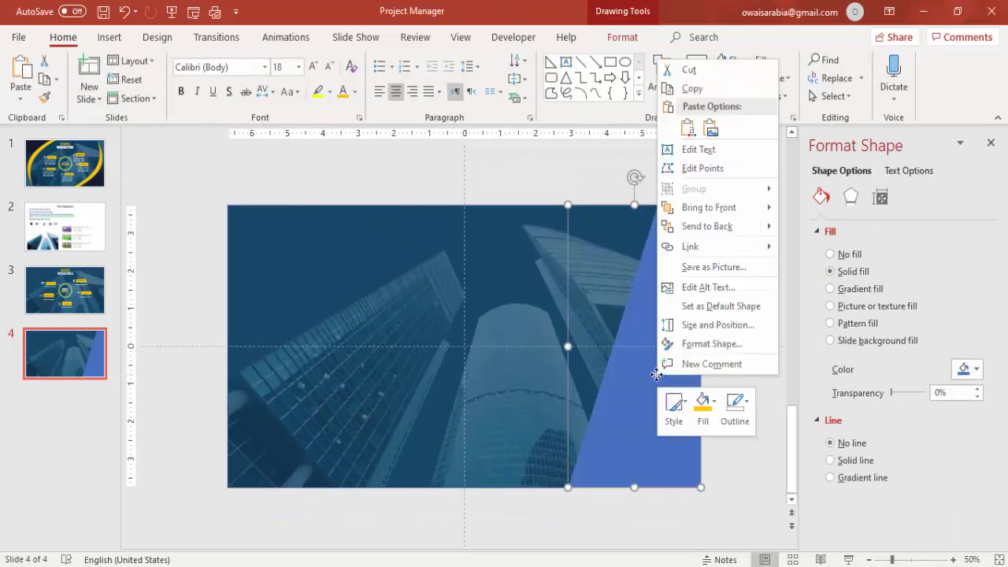
left_click(698, 168)
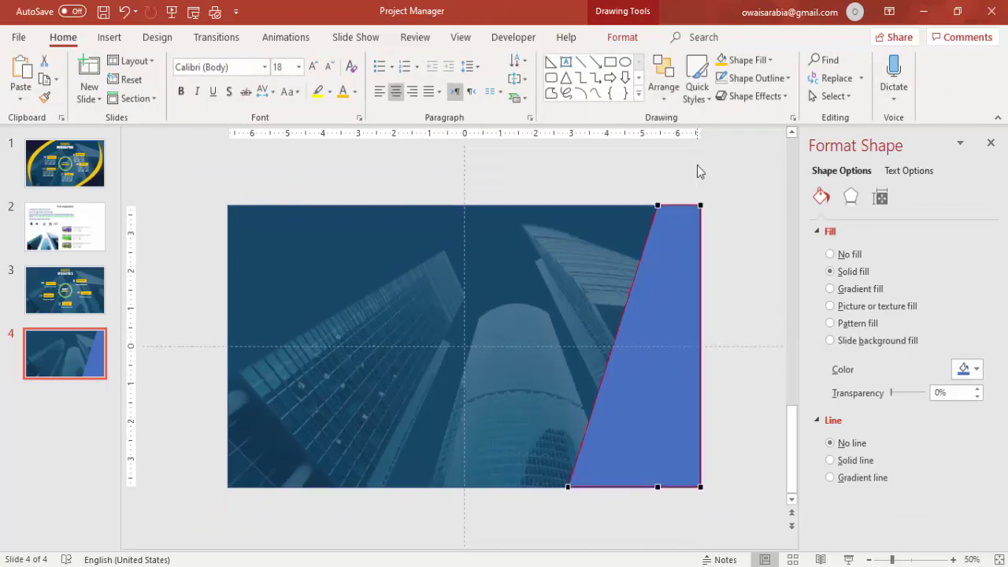
left_click(568, 487)
left_click_drag(597, 396, 708, 385)
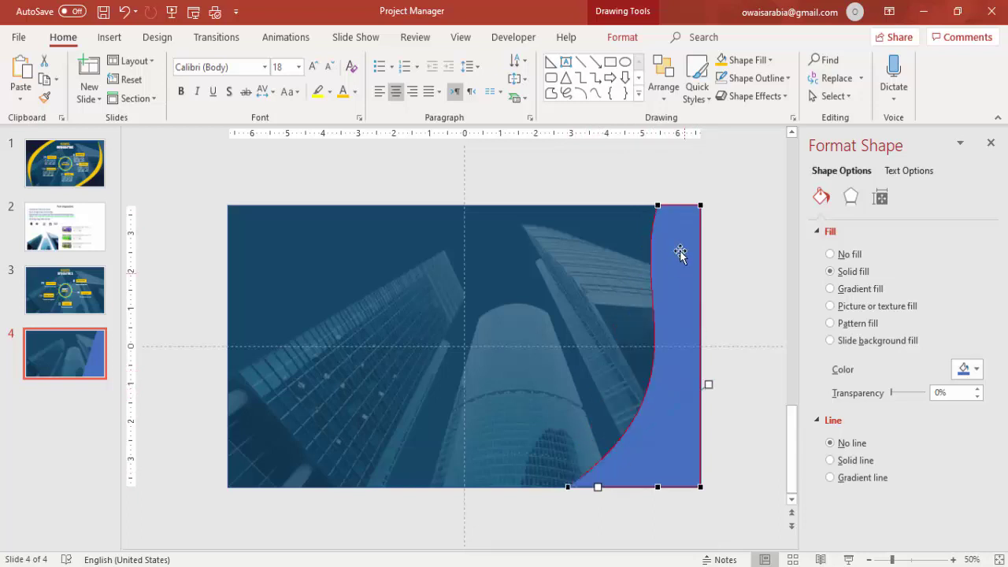
left_click(659, 205)
left_click_drag(653, 298, 679, 317)
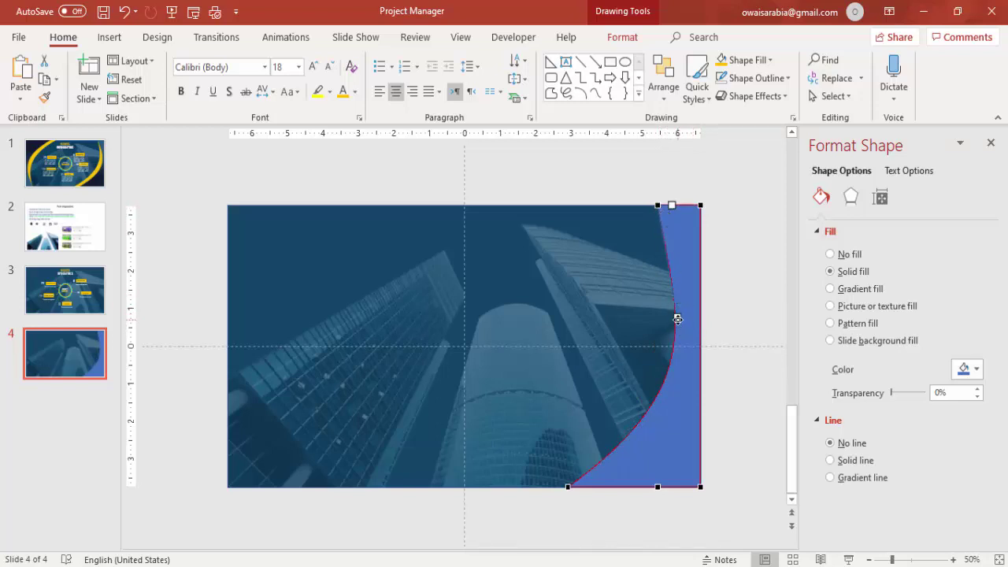
left_click_drag(681, 311, 684, 305)
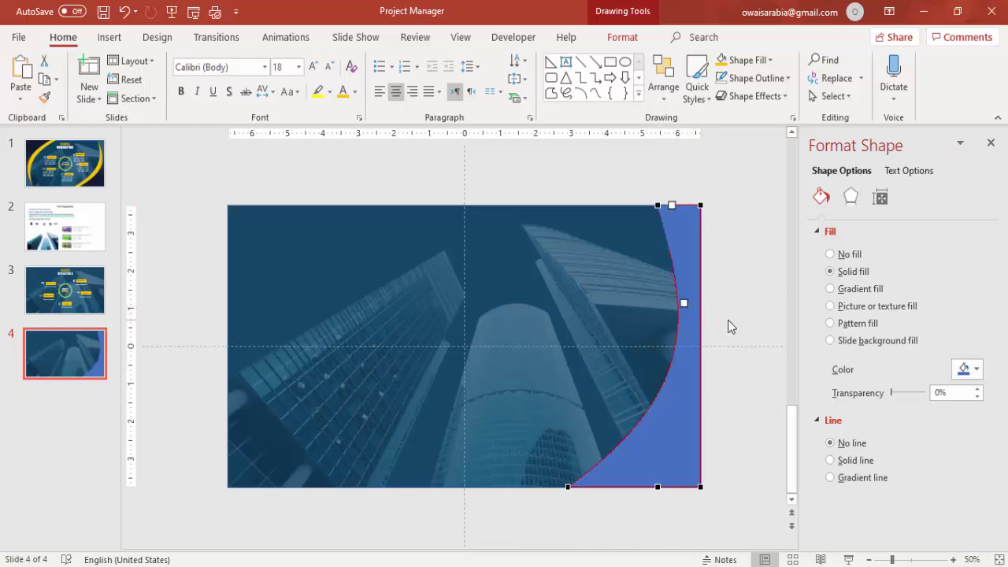
left_click(718, 319)
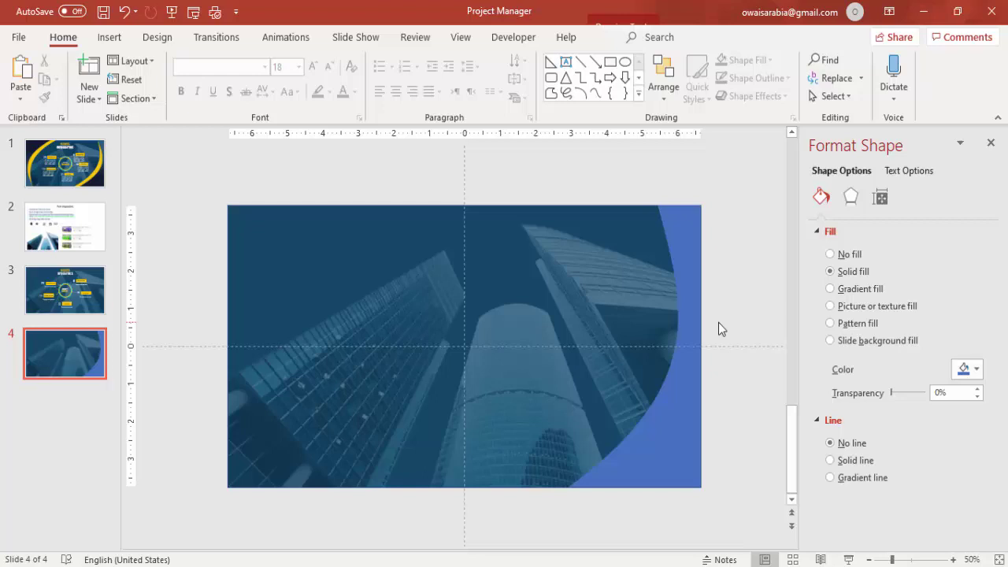
Duplicate the curved blue shape and fill the copy with yellow.
left_click(685, 249)
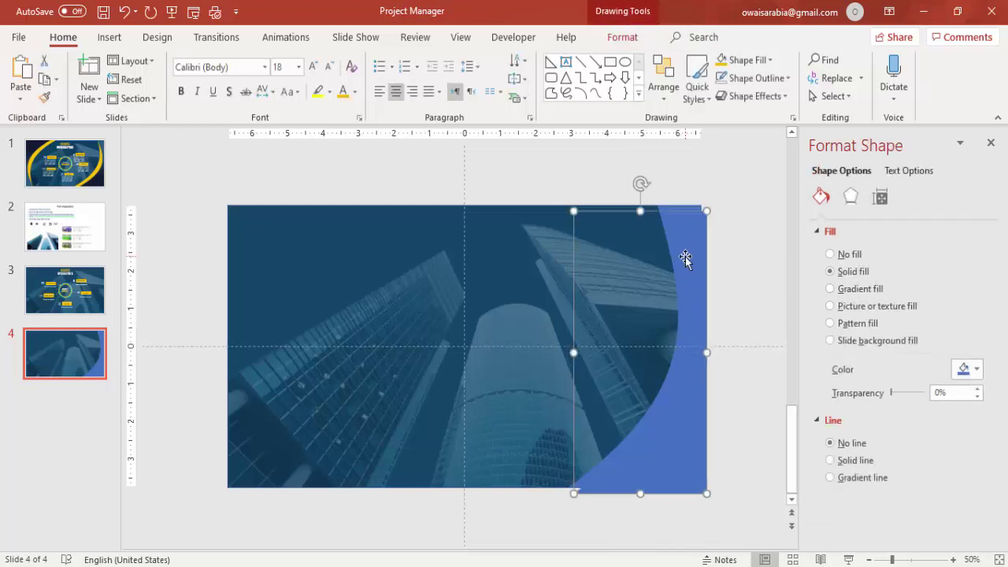
left_click_drag(686, 259, 597, 259, "ctrl")
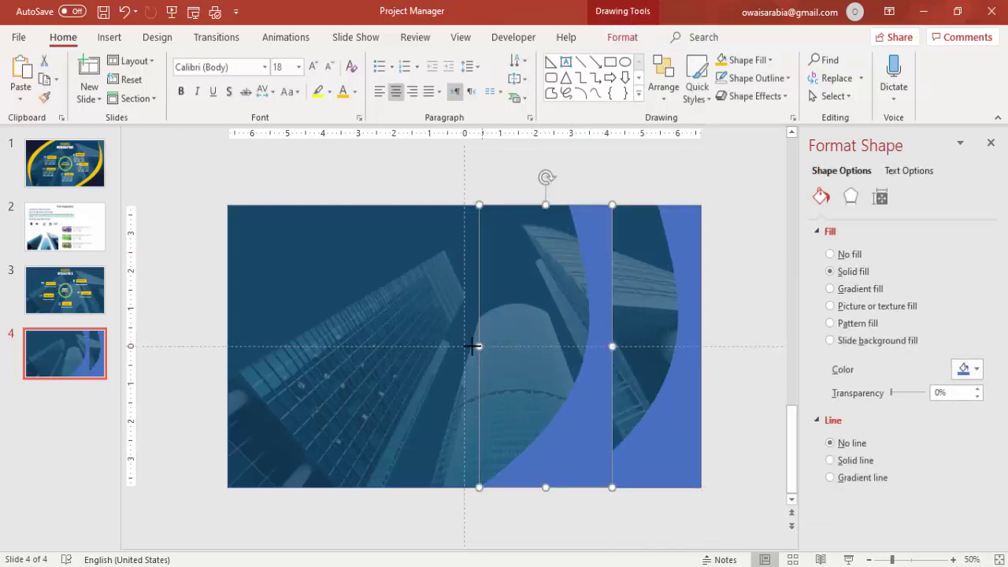
left_click_drag(473, 345, 417, 347)
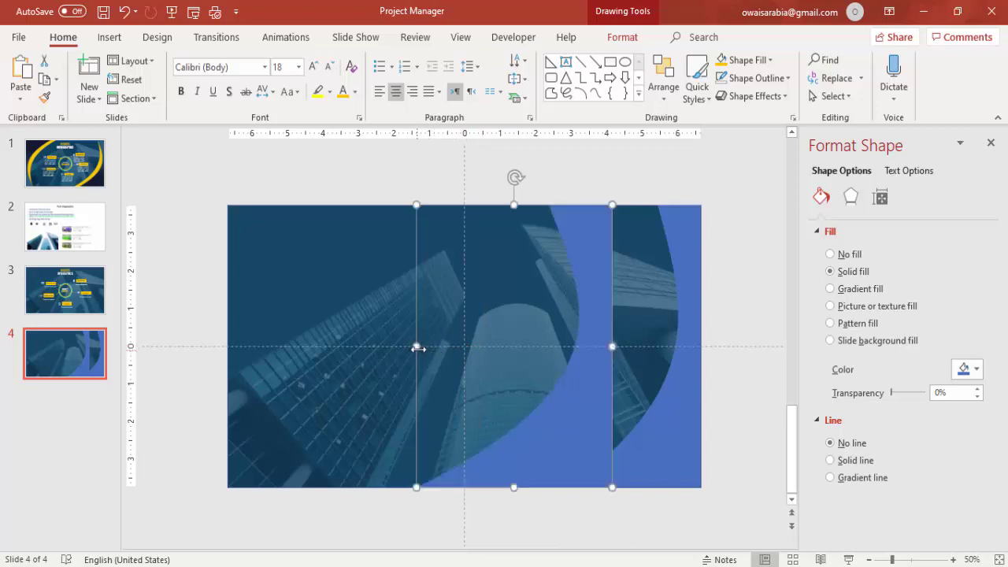
left_click(623, 37)
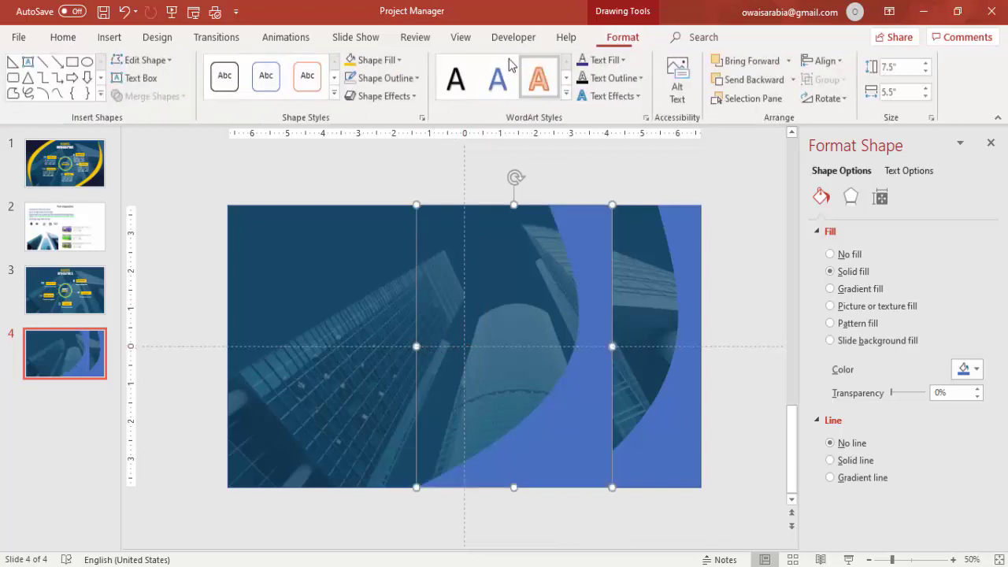
left_click(353, 62)
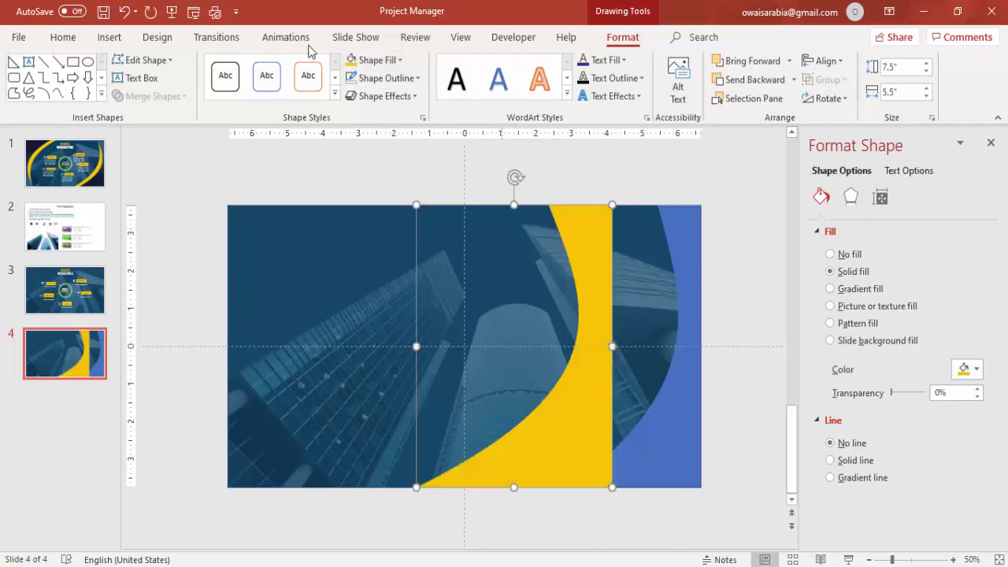
Send the yellow copy behind the blue shape and shift it right into a thin border.
left_click_drag(596, 338, 664, 342)
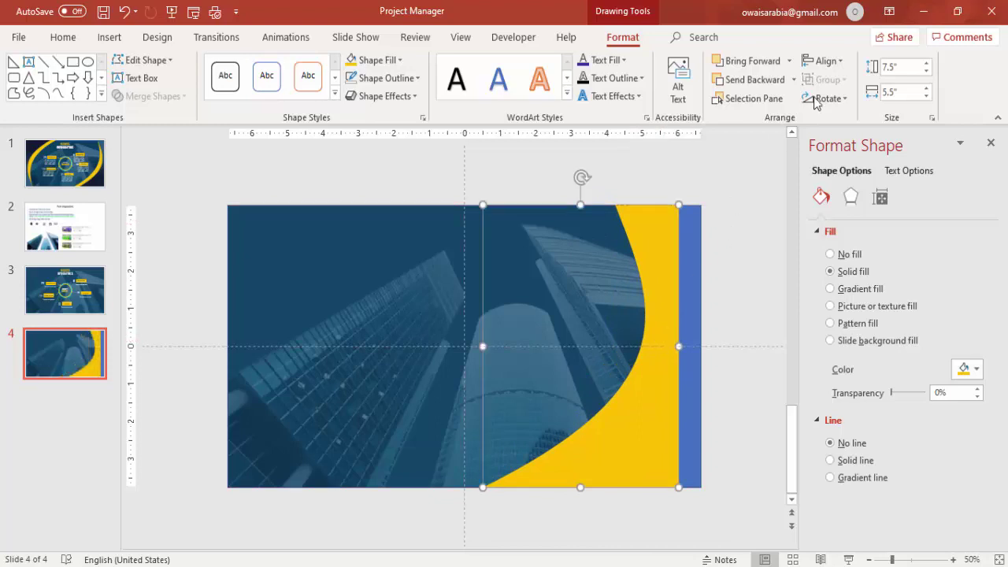
left_click(754, 79)
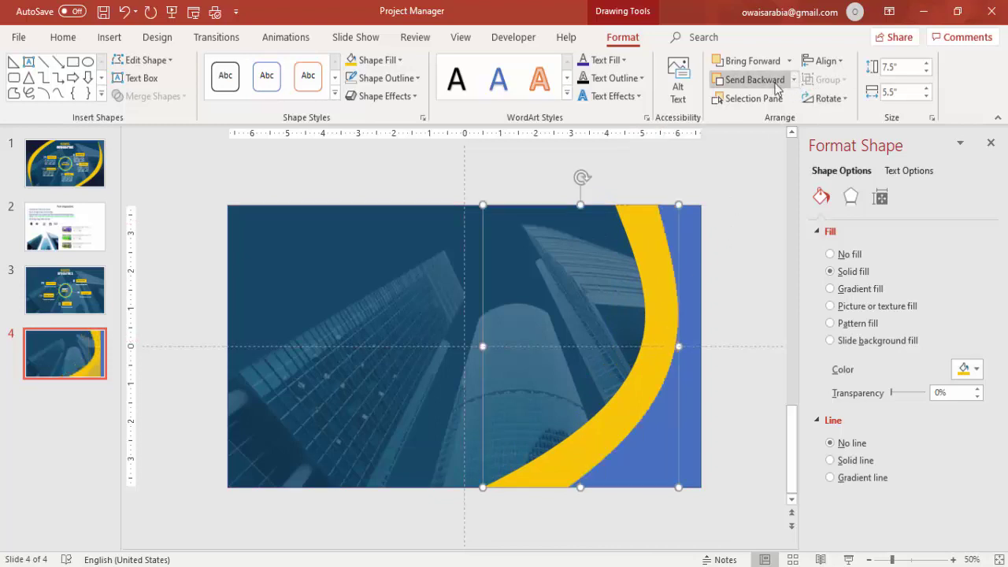
left_click_drag(647, 254, 672, 256)
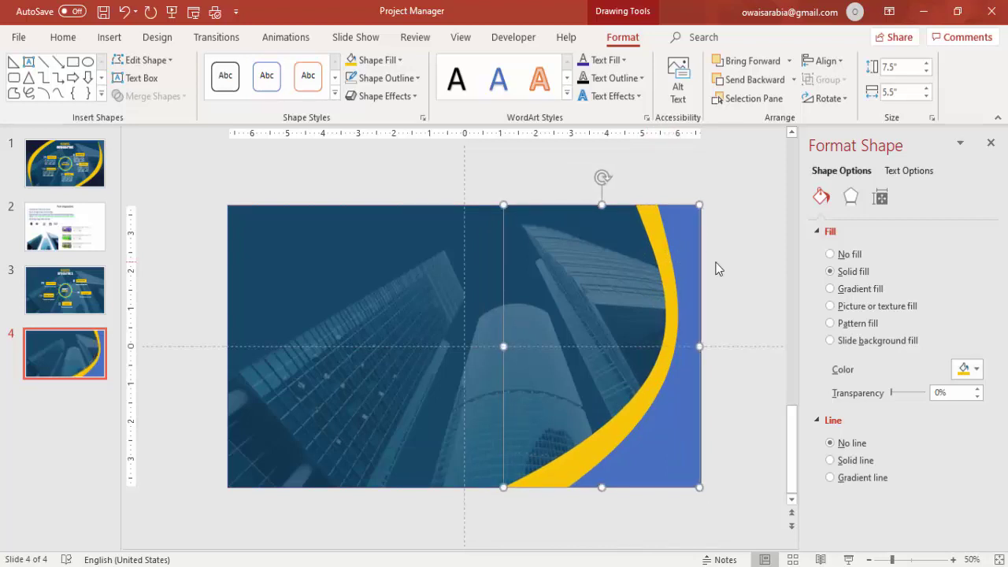
Edit the blue shape's points, moving the top point right and reshaping the curved edge.
right_click(649, 213)
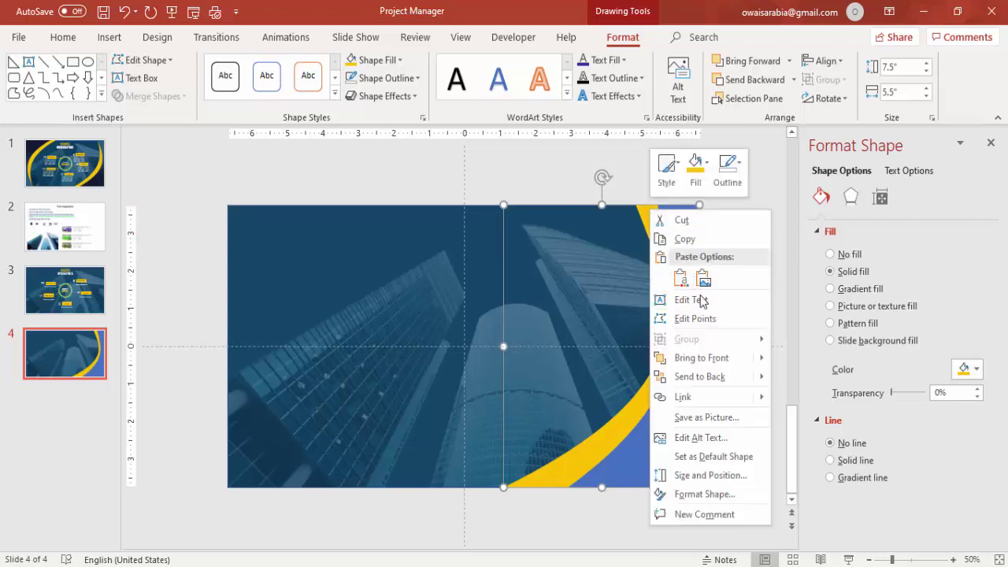
left_click(708, 319)
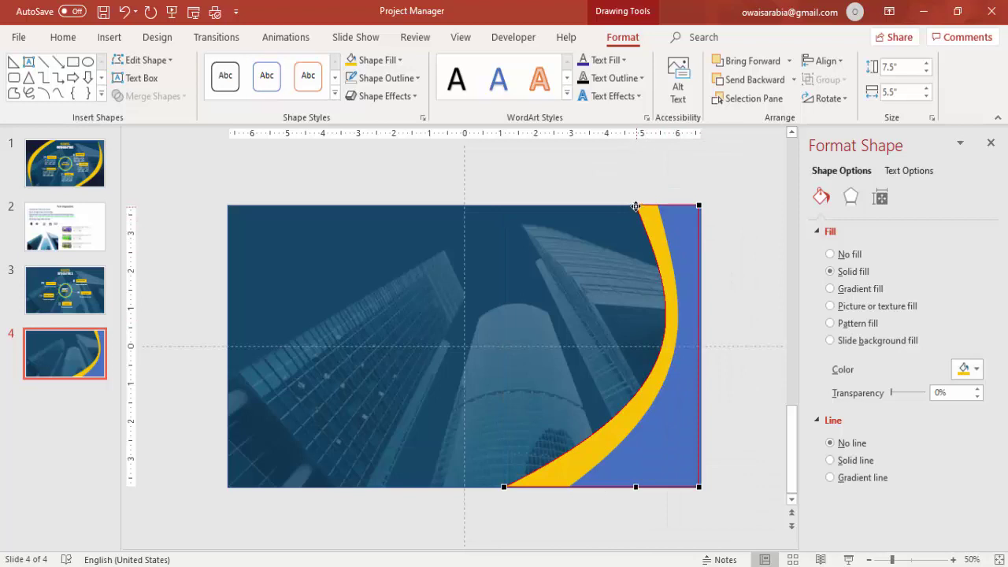
left_click_drag(635, 206, 653, 206)
mouse_move(677, 305)
left_mouse_down()
mouse_move(670, 293)
mouse_move(673, 305)
mouse_move(663, 304)
left_mouse_up()
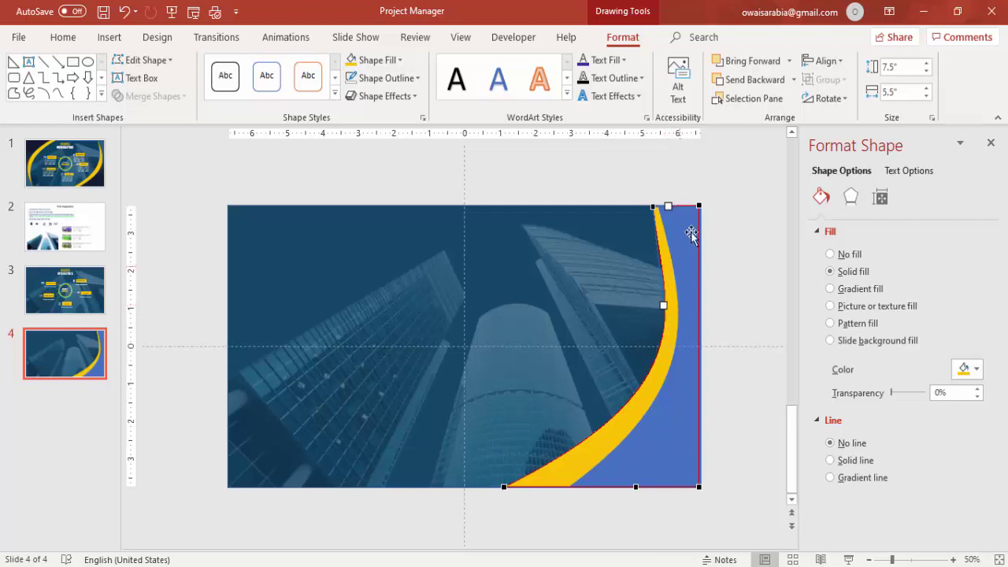
Zoom in on the curve and shift the top point right to narrow the yellow band.
left_click(932, 560)
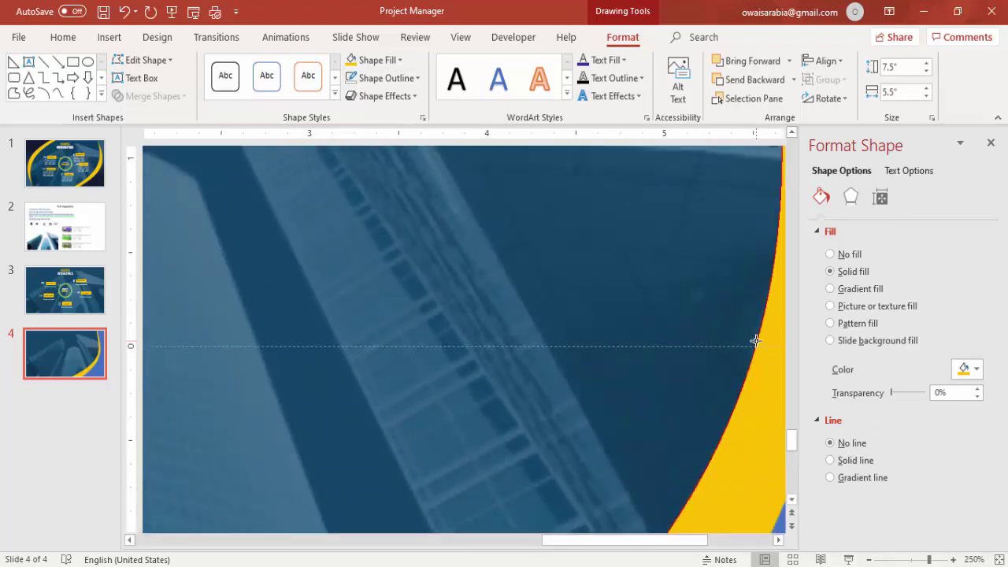
left_click_drag(704, 541, 747, 554)
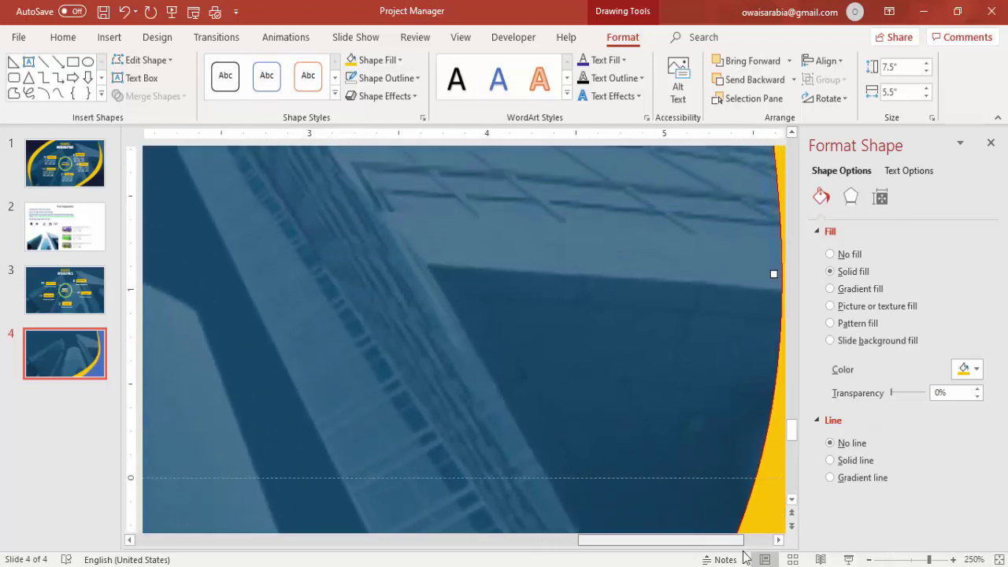
scroll(708, 445, "up", 5)
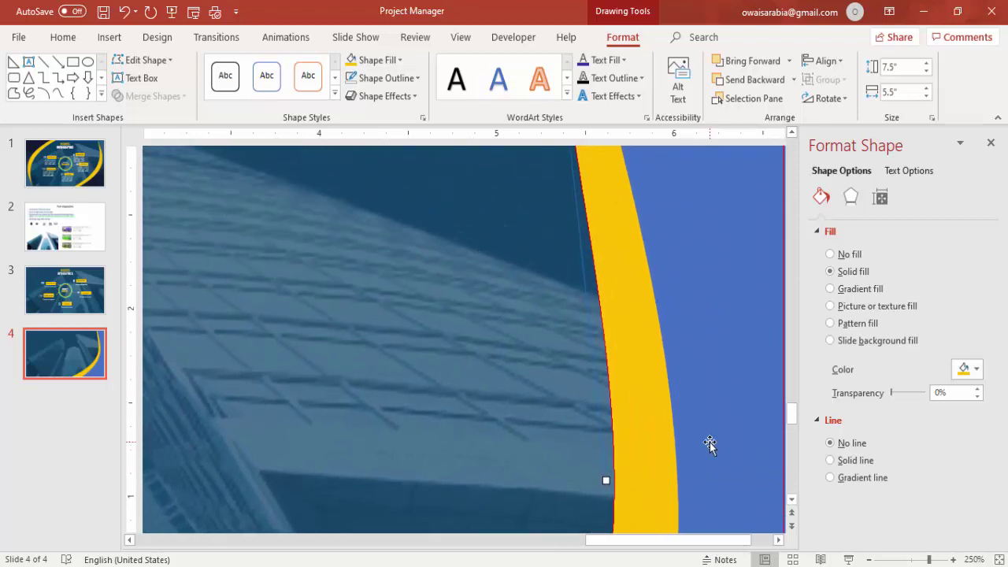
scroll(708, 445, "up", 2)
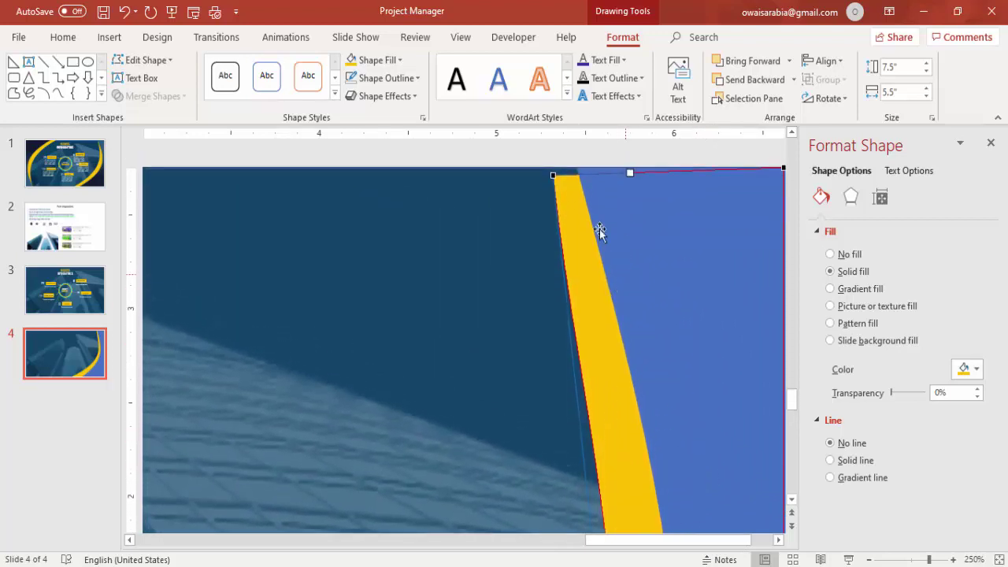
left_click_drag(560, 172, 574, 167)
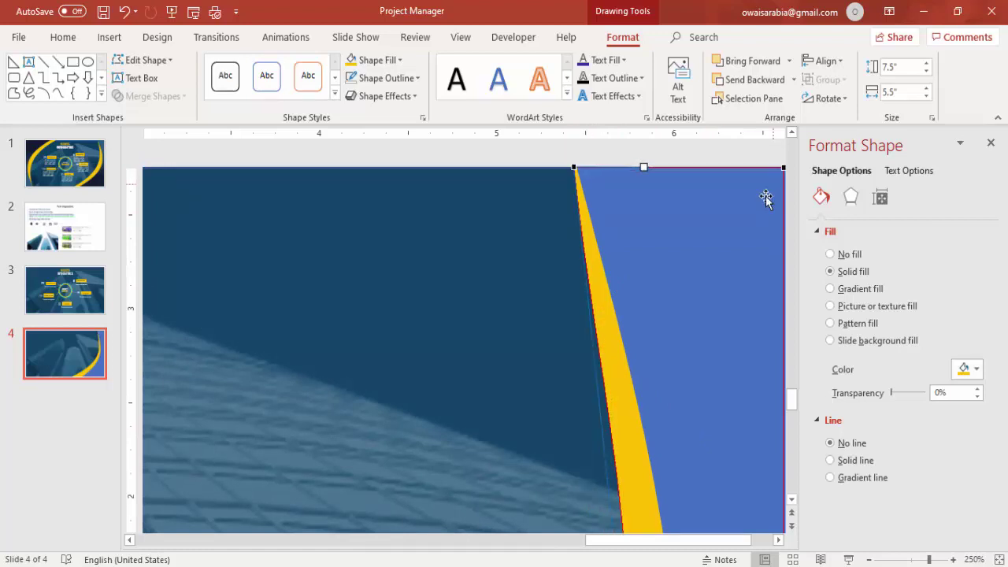
Zoom back out, nudge the middle curve point down, and add a point on the right edge.
left_click(869, 559)
left_click(868, 559)
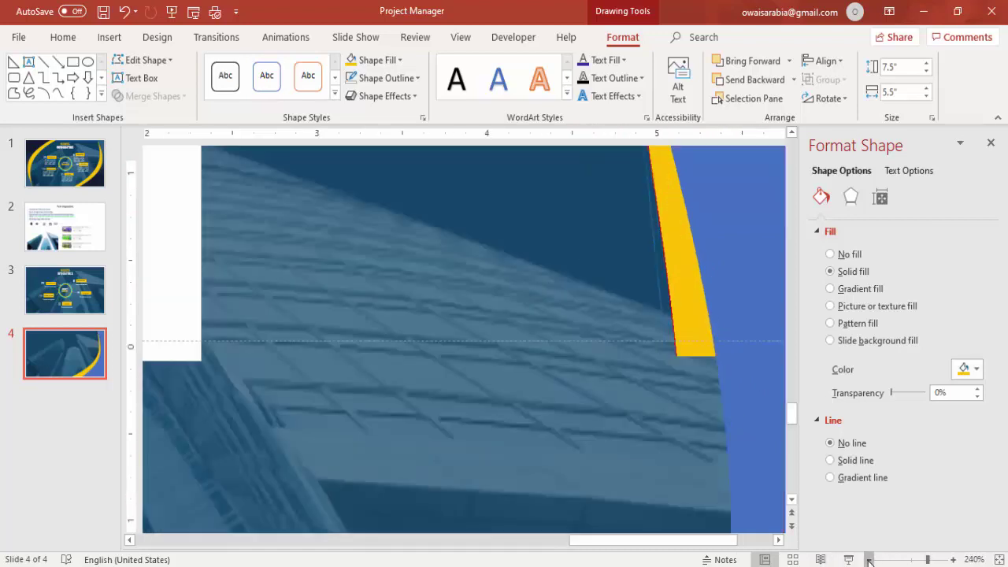
left_click(869, 559)
left_click(869, 559)
left_click(869, 559)
left_click(869, 559)
left_click(869, 559)
left_click(868, 559)
left_click(869, 559)
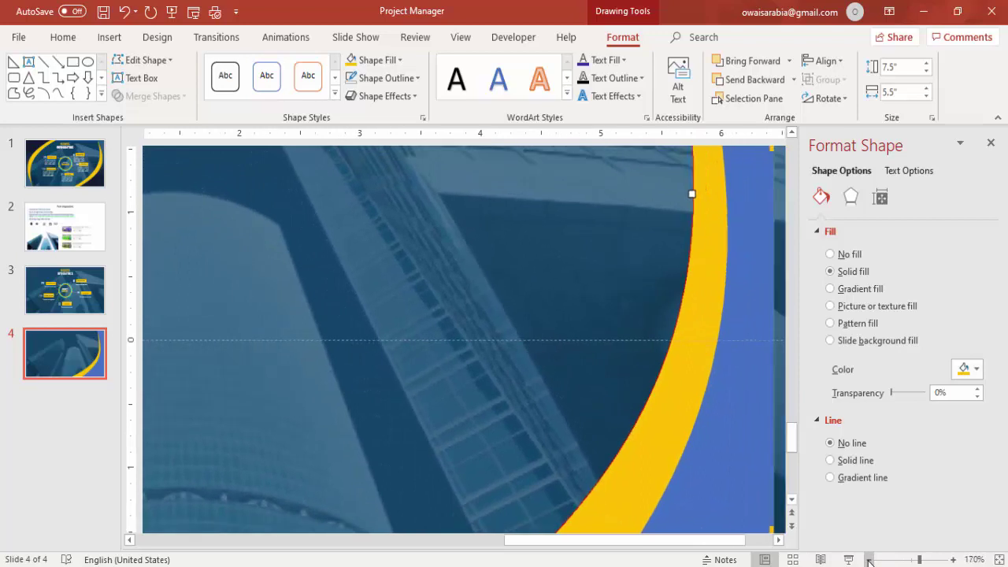
left_click(869, 559)
left_click(869, 559)
left_click(868, 559)
left_click(869, 559)
left_click(868, 559)
left_click(869, 560)
left_click(869, 559)
left_click(868, 559)
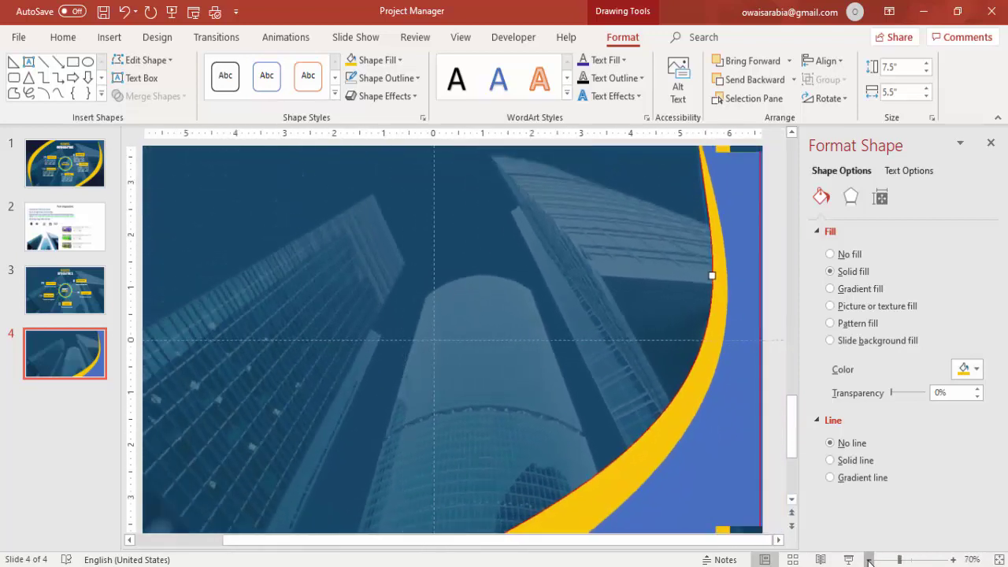
left_click(868, 559)
left_click(869, 559)
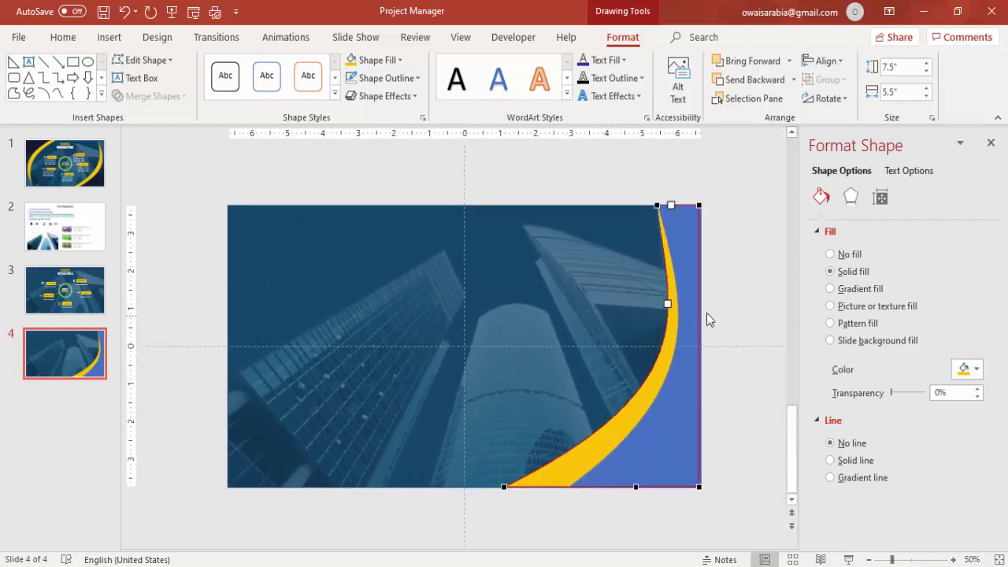
left_click_drag(671, 305, 665, 313)
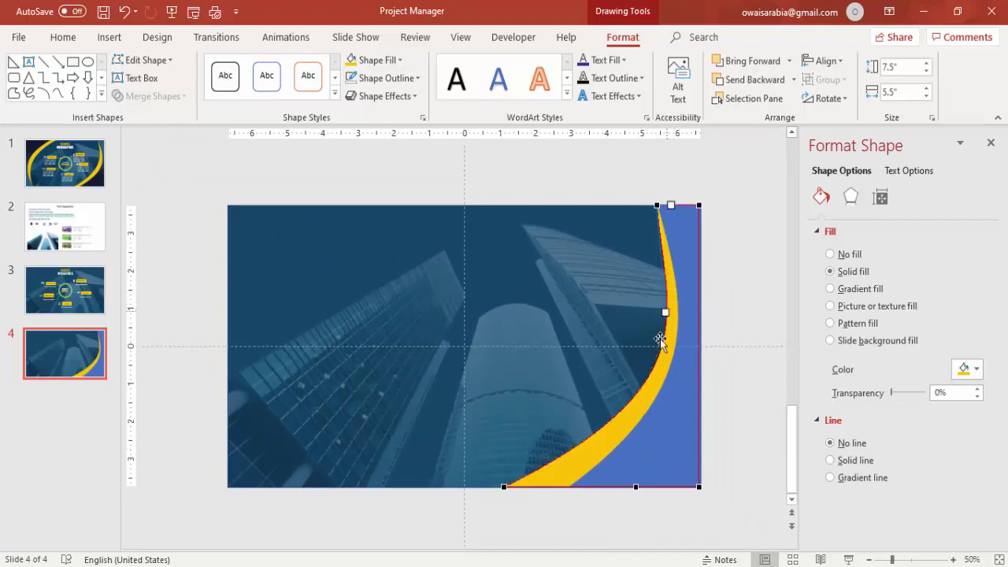
left_click(506, 486)
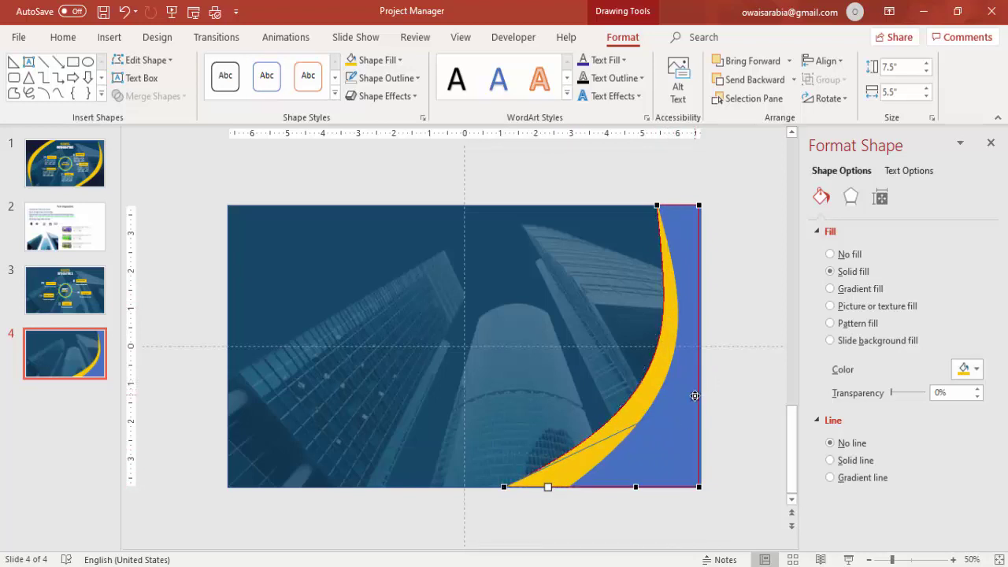
left_click(694, 396)
left_click(725, 326)
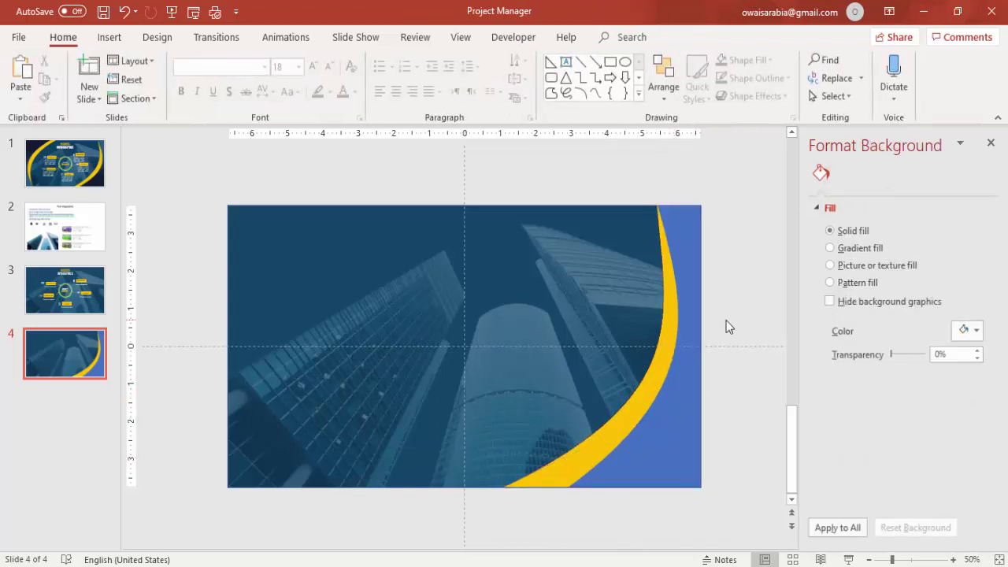
Fill the blue corner shape with a dark gradient and select it together with the yellow curve.
left_click(677, 396)
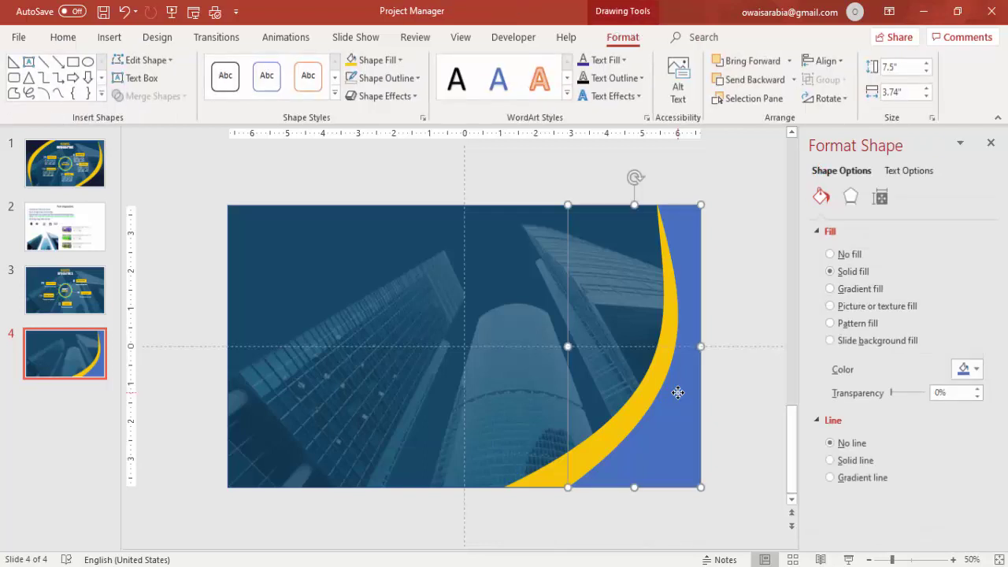
left_click(862, 289)
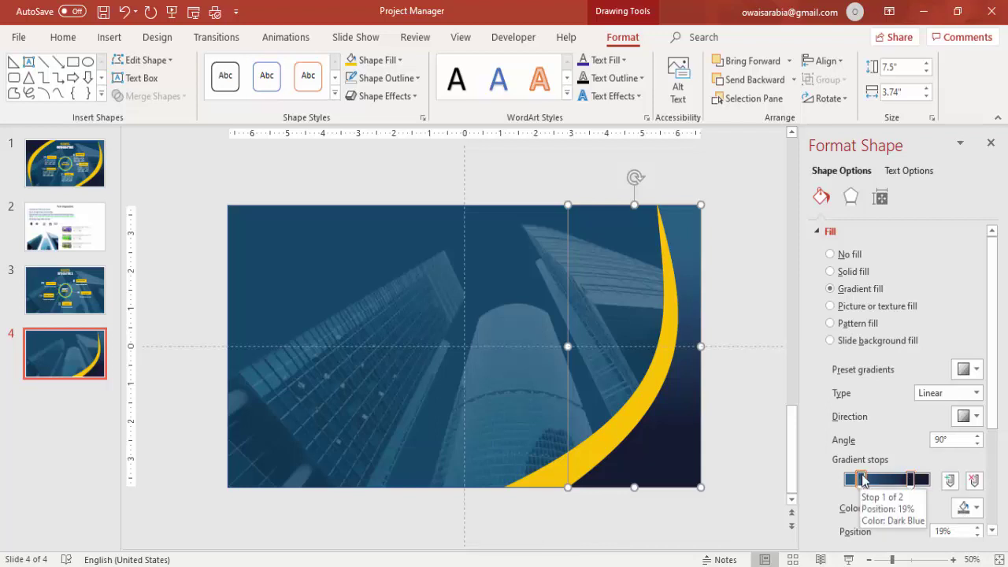
left_click(554, 475, "shift")
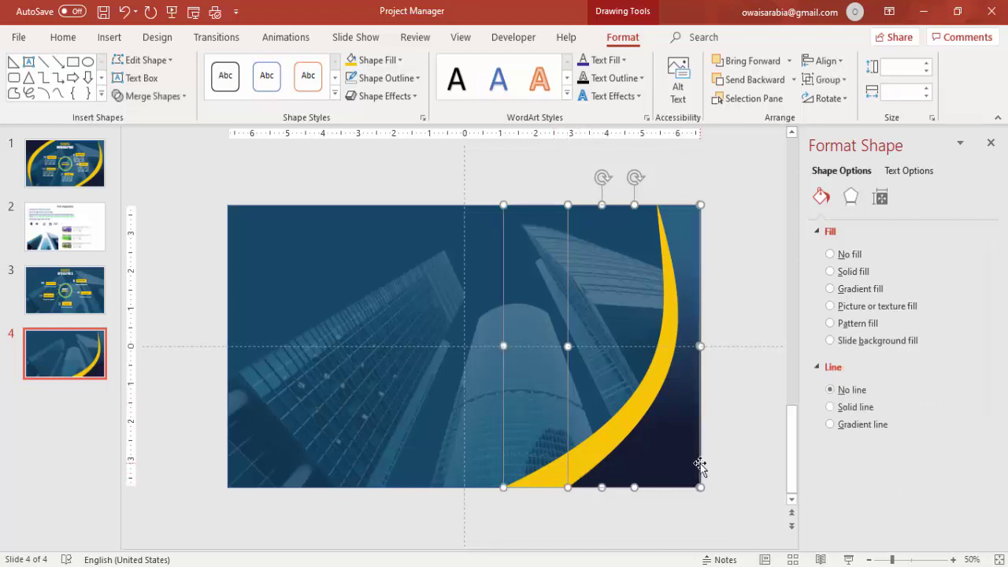
Group the swoosh, duplicate it leftward, and flip the copy horizontally and vertically.
key("ctrl+g")
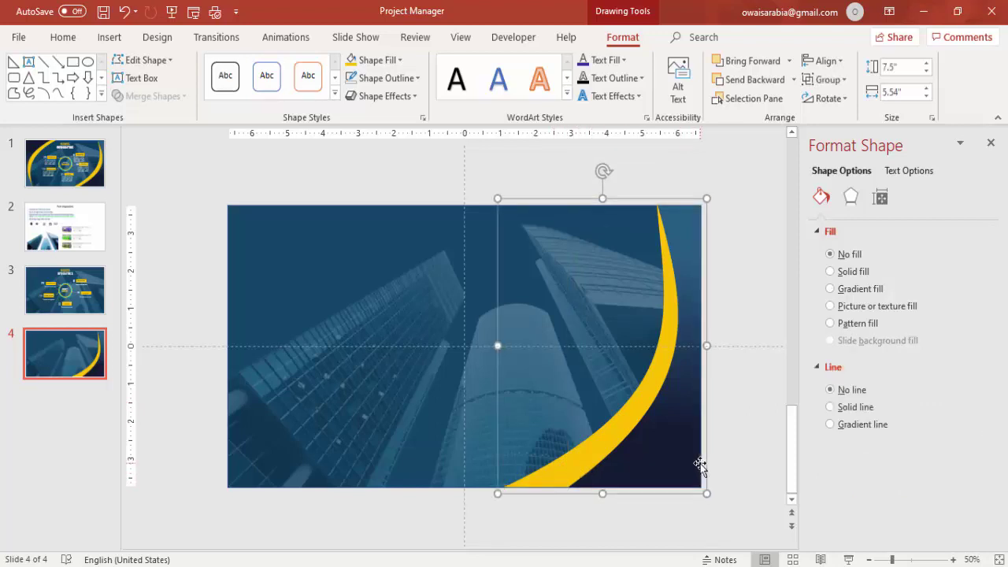
left_click_drag(682, 457, 511, 441)
left_click(827, 97)
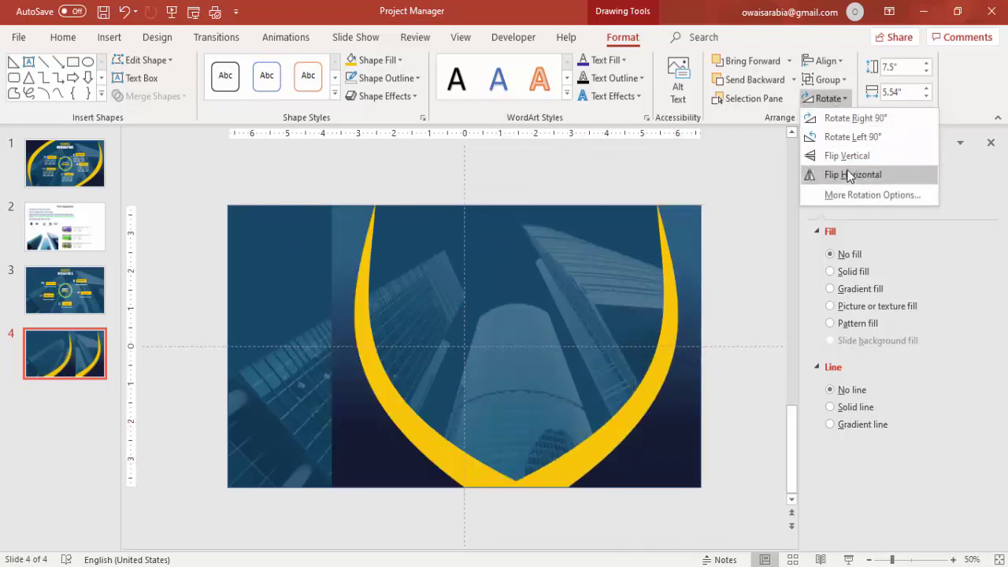
left_click(850, 172)
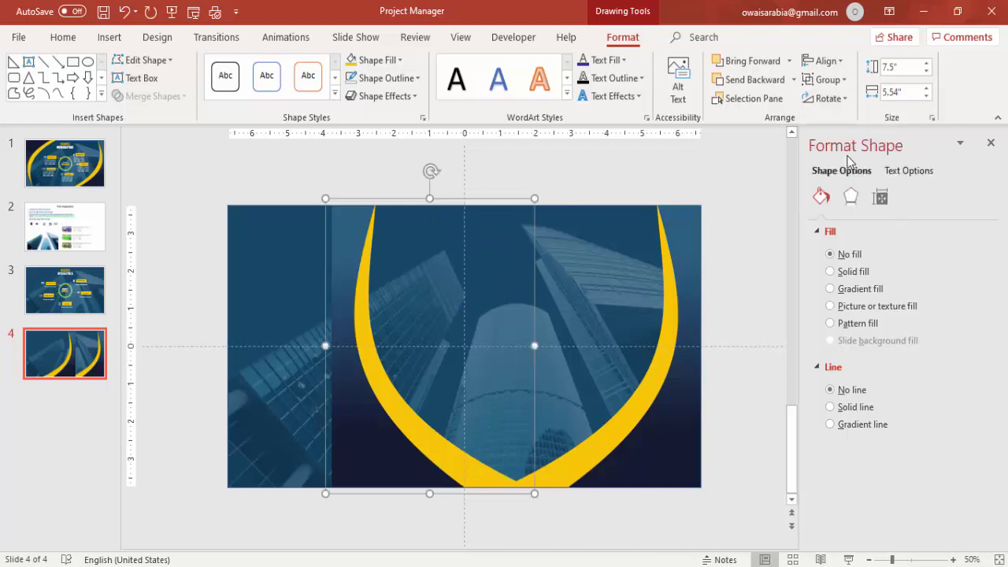
left_click(831, 99)
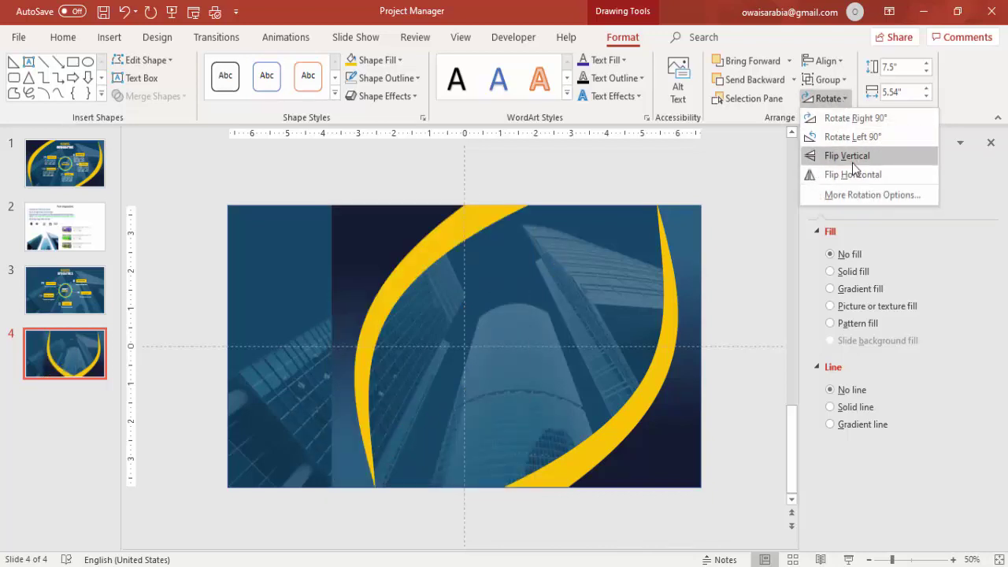
left_click(853, 162)
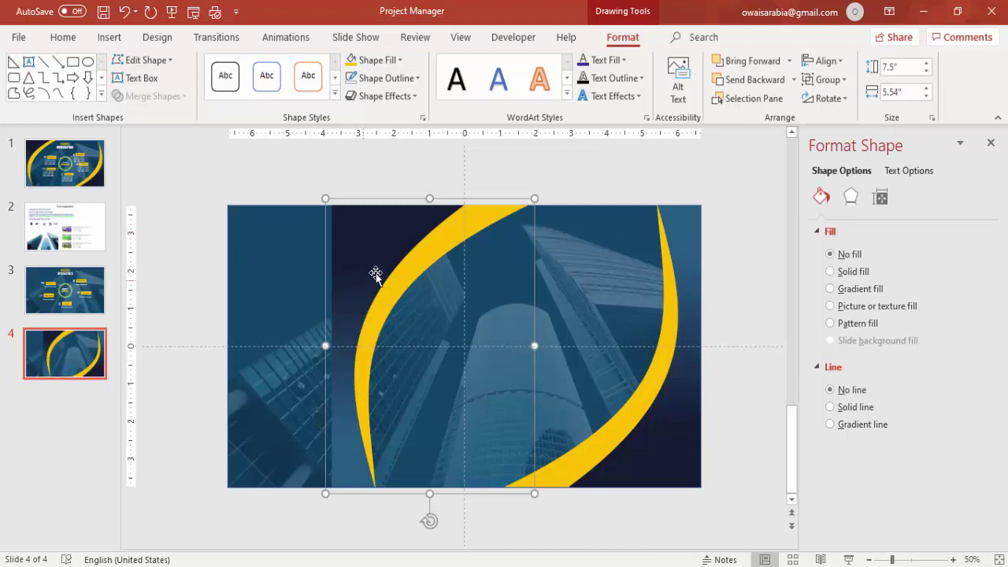
Move the flipped copy to the left edge, select both swooshes, and go to slide 3.
left_click_drag(376, 274, 273, 270)
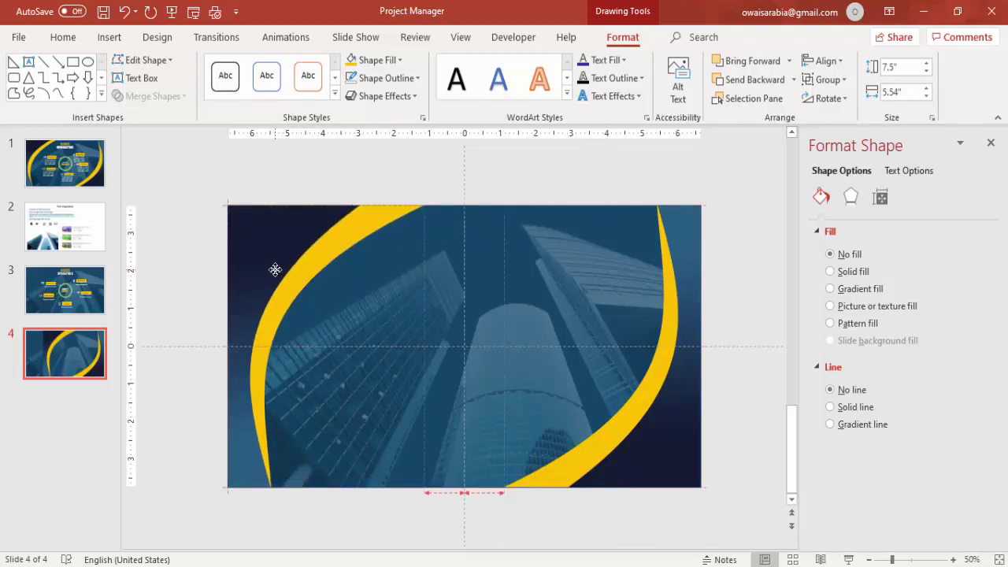
left_click(673, 378, "shift")
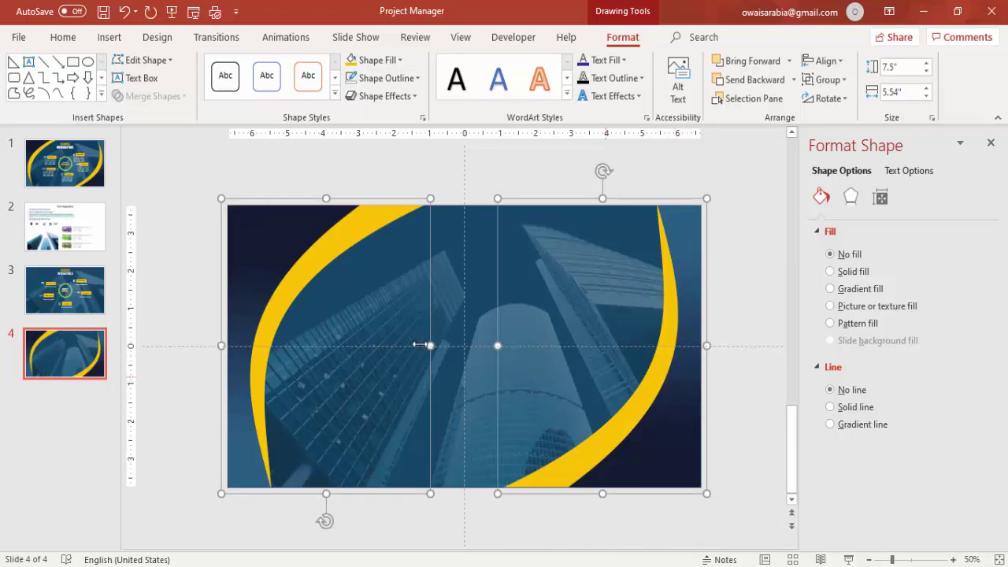
left_click(85, 291)
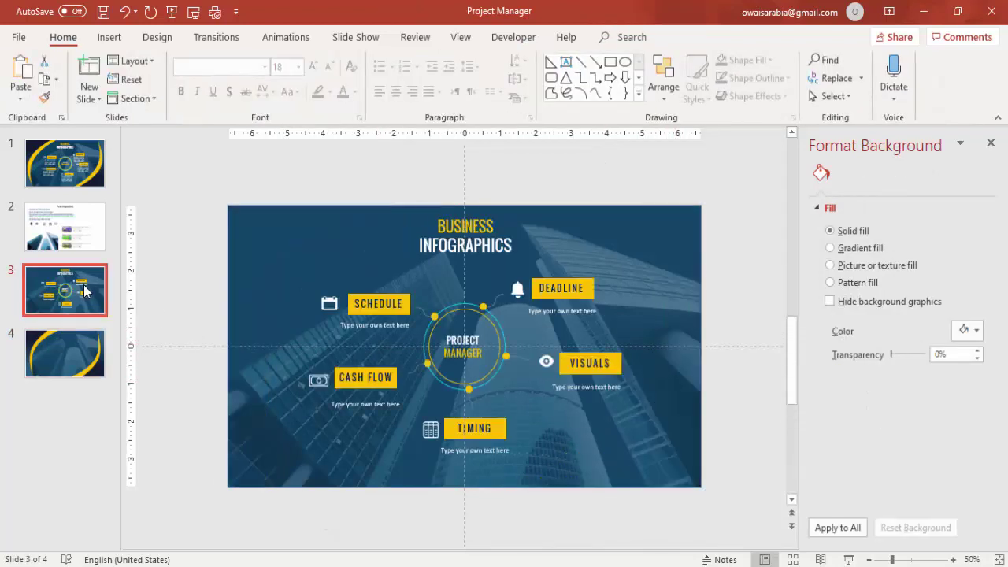
Paste both gradient-and-yellow swoosh groups onto slide 3 and deselect them.
key("ctrl+v")
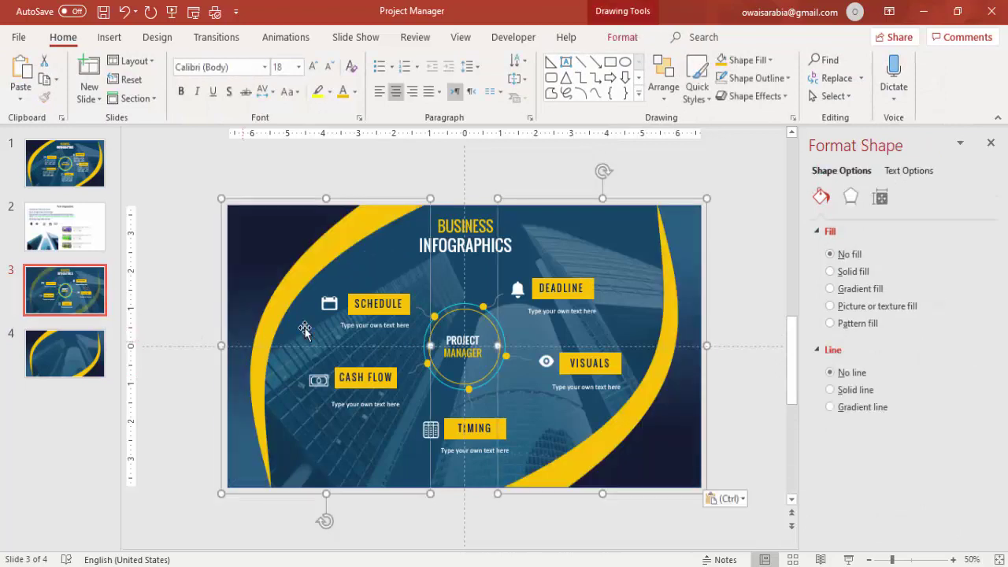
left_click(305, 181)
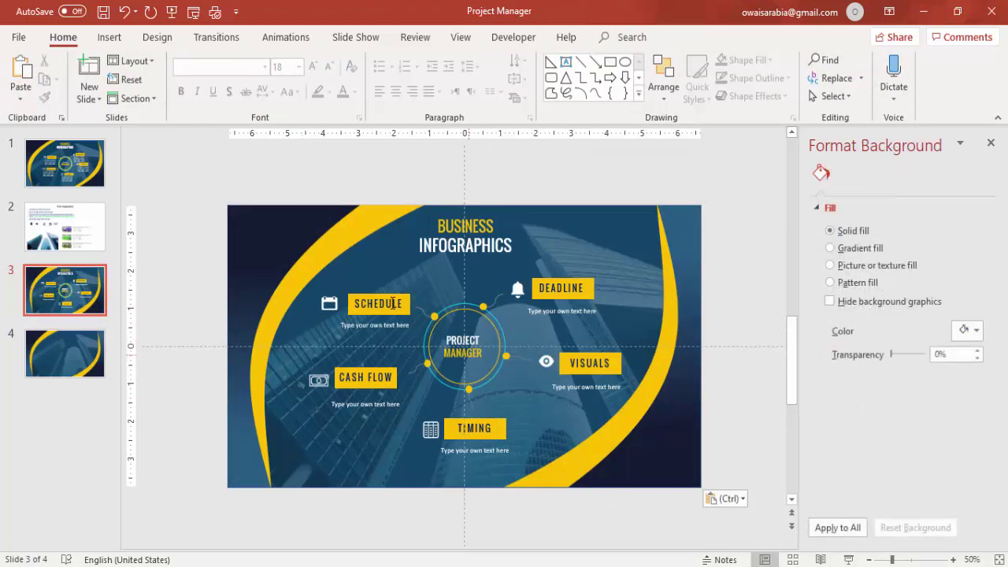